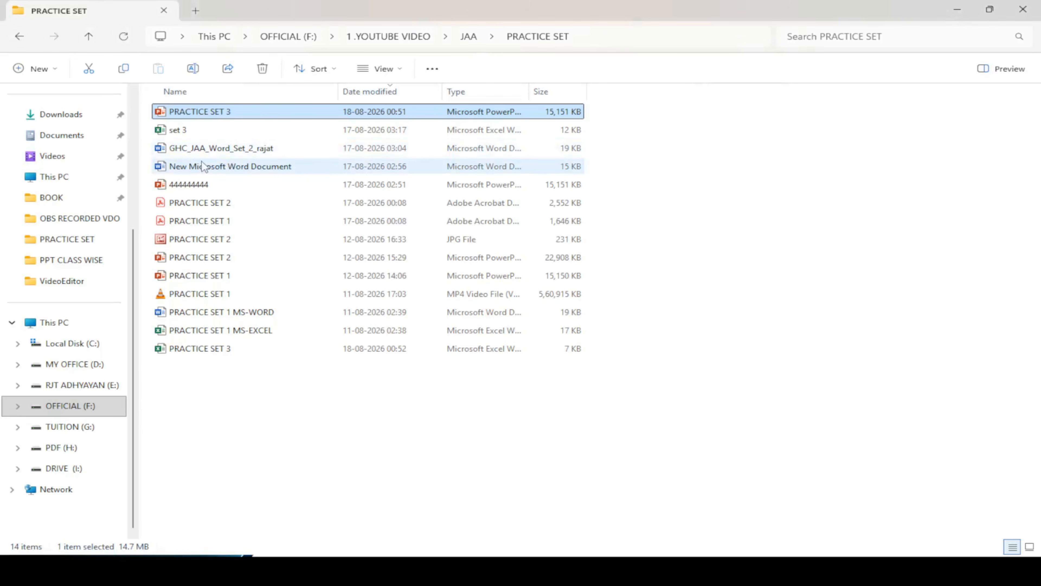
Open the New Microsoft Word Document file, look over its office memorandum and close it
{"action": "left_click", "coordinate": [206, 170]}
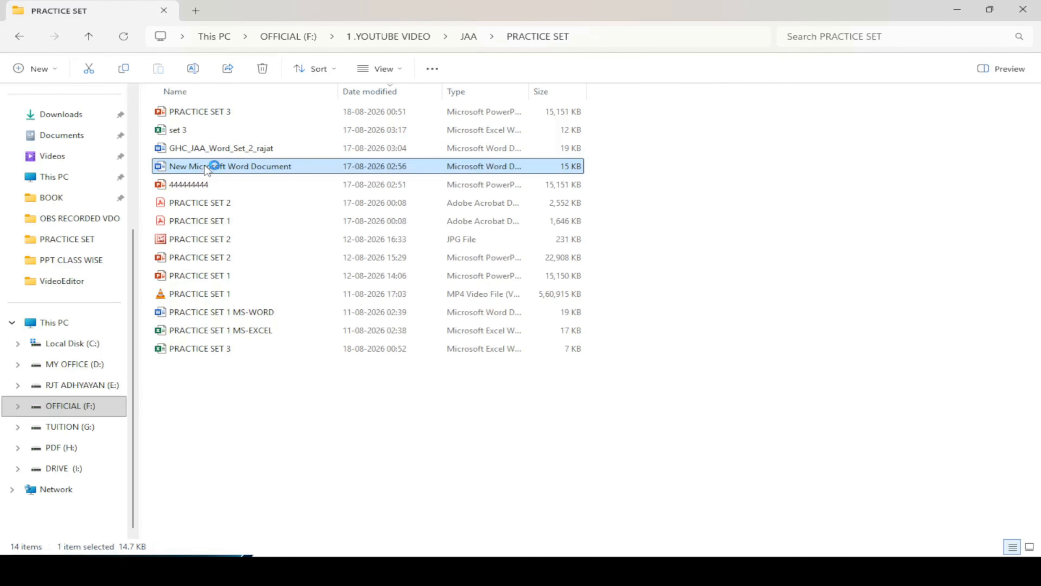
{"action": "scroll", "coordinate": [495, 230], "scroll_direction": "up", "scroll_amount": 7}
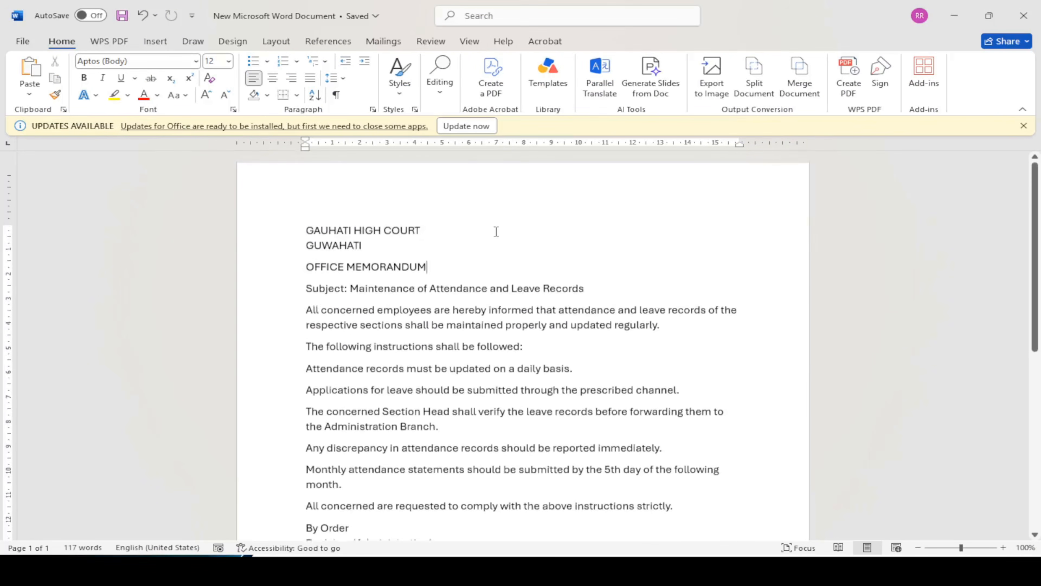
{"action": "left_click", "coordinate": [1023, 15]}
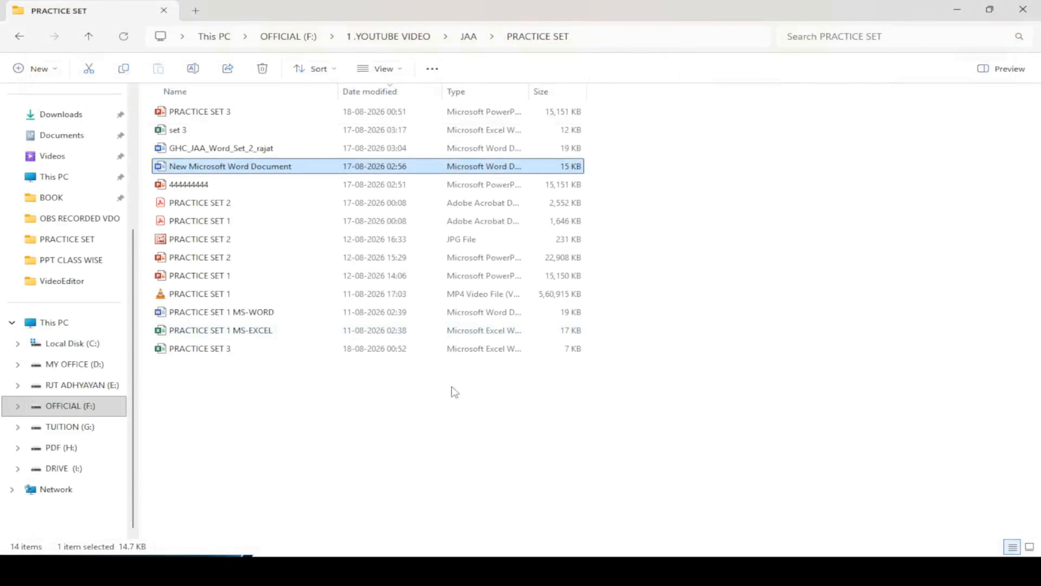
Create a Word document named PRACTICE SET 3 in the PRACTICE SET folder and open it
{"action": "left_click", "coordinate": [432, 431]}
{"action": "right_click", "coordinate": [432, 431]}
{"action": "mouse_move", "coordinate": [611, 344]}
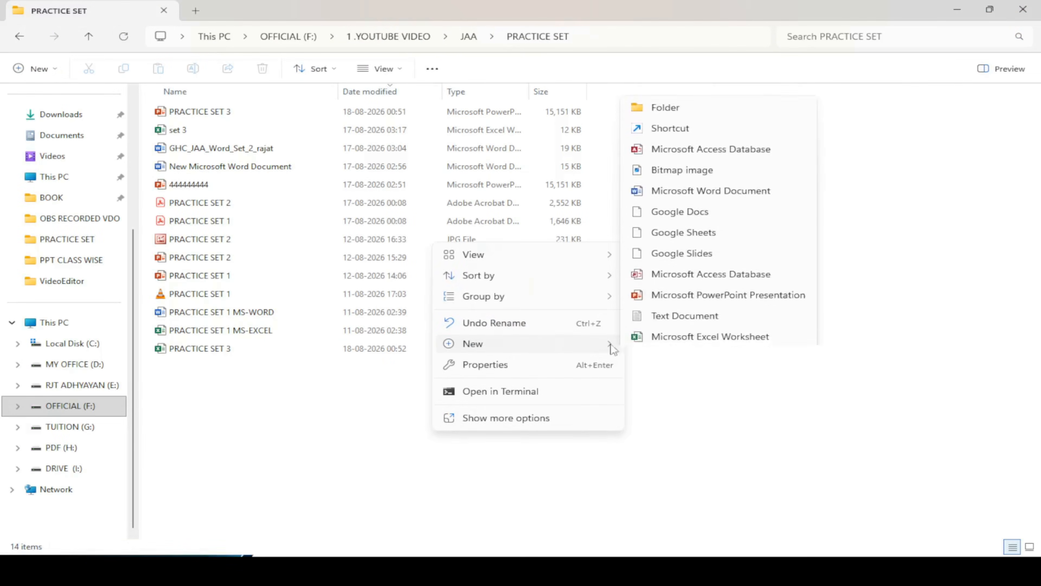
{"action": "left_click", "coordinate": [684, 181]}
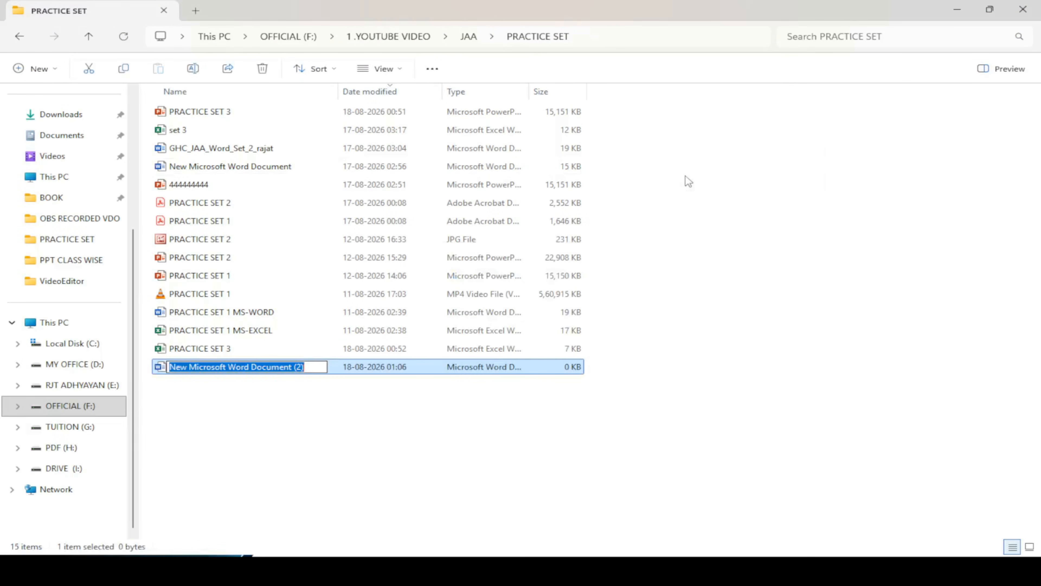
{"action": "type", "text": "PRACT"}
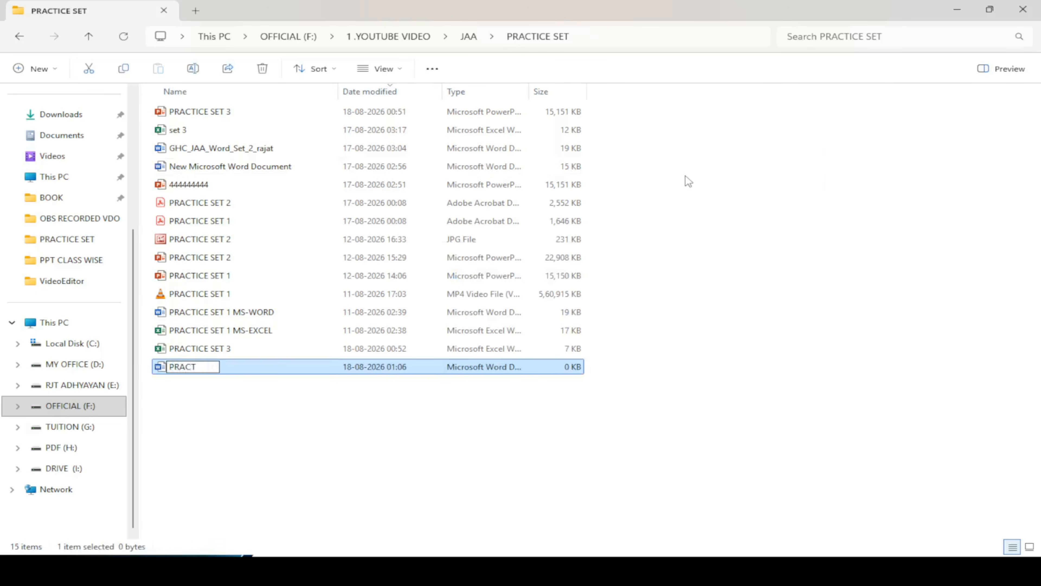
{"action": "type", "text": "ICE SET 3"}
{"action": "key", "text": "Return"}
{"action": "key", "text": "Return"}
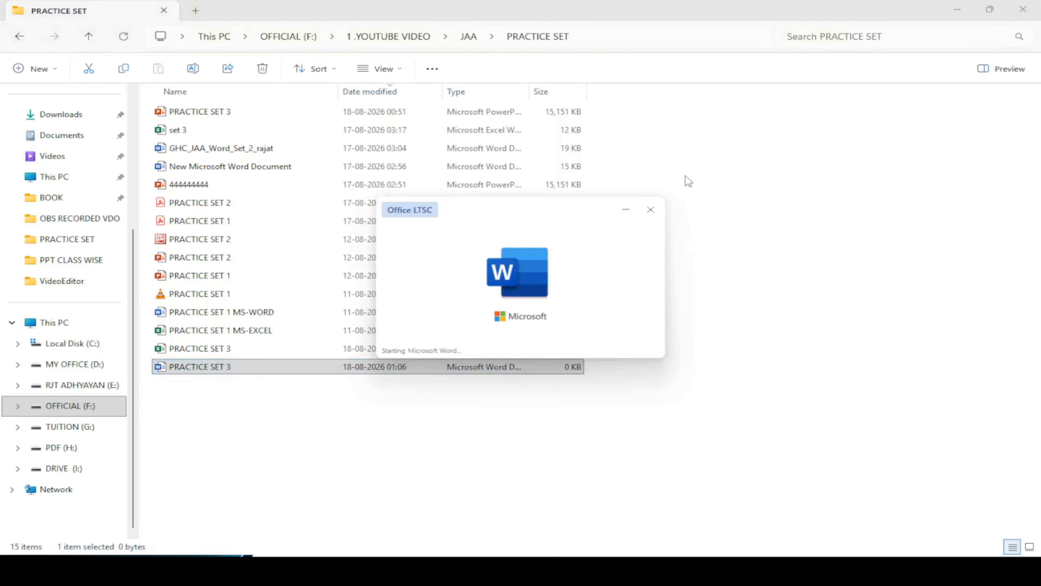
Switch to the PowerPoint slide show and end it, discarding the ink annotations
{"action": "key", "text": "alt+Tab"}
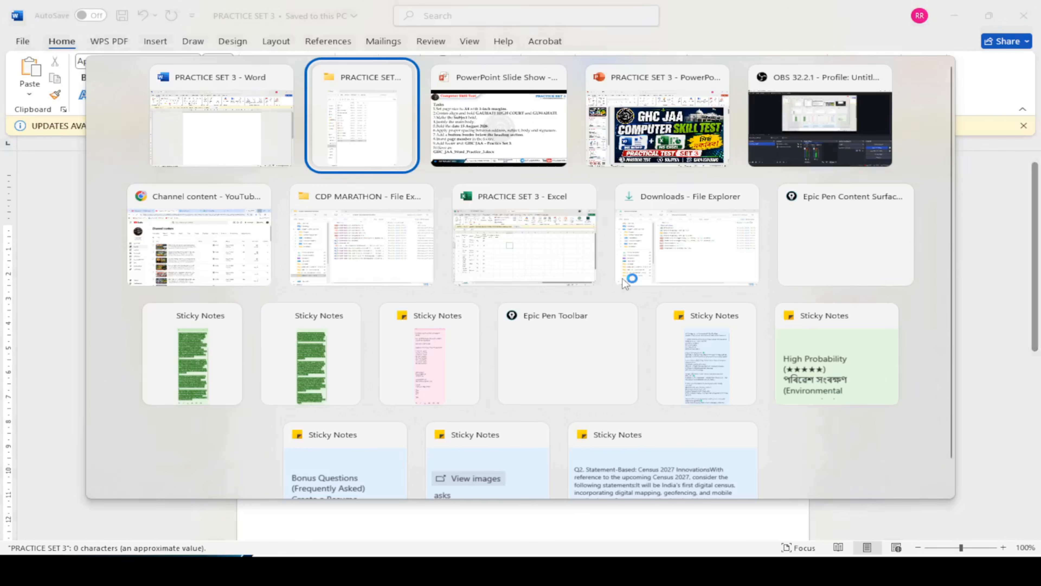
{"action": "key", "text": "alt+Tab"}
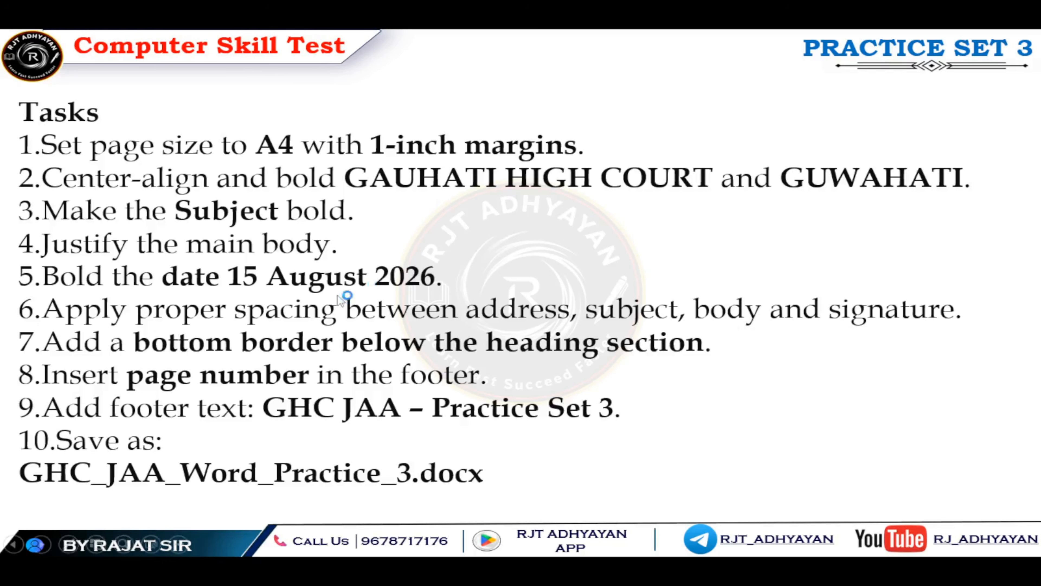
{"action": "key", "text": "Escape"}
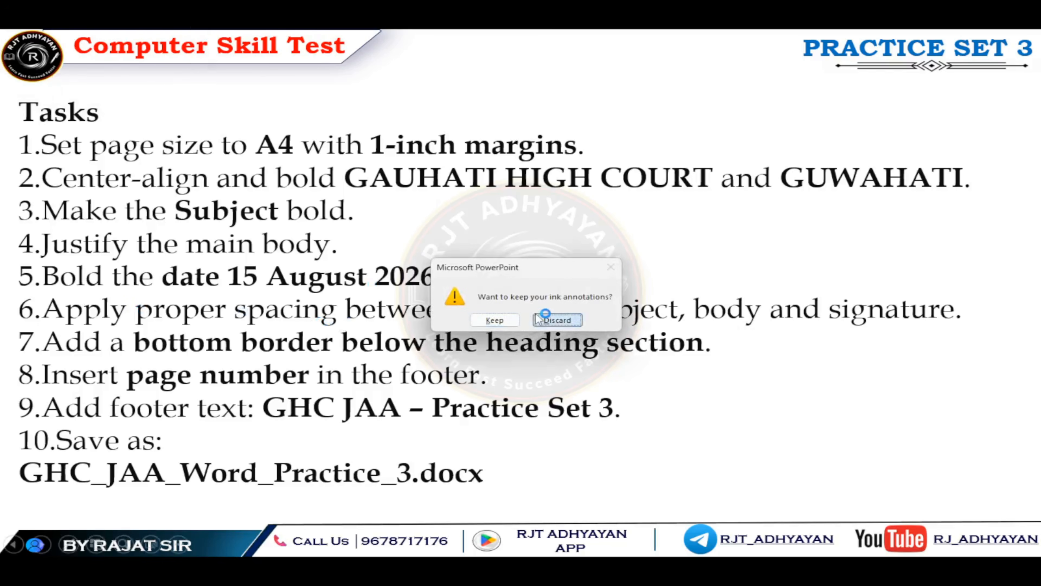
{"action": "left_click", "coordinate": [557, 319]}
Copy the letter text on slide 2, from GAUHATI HIGH COURT through the closing Administration Branch line, into the PRACTICE SET 3 Word document
{"action": "left_click", "coordinate": [84, 241]}
{"action": "left_click", "coordinate": [411, 462]}
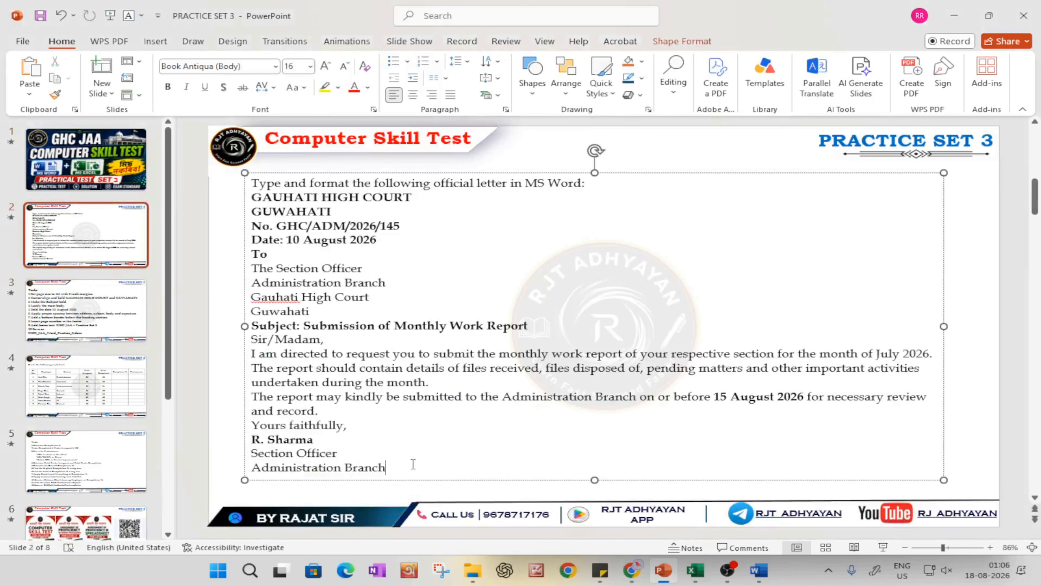
{"action": "left_click_drag", "start_coordinate": [411, 462], "coordinate": [213, 199]}
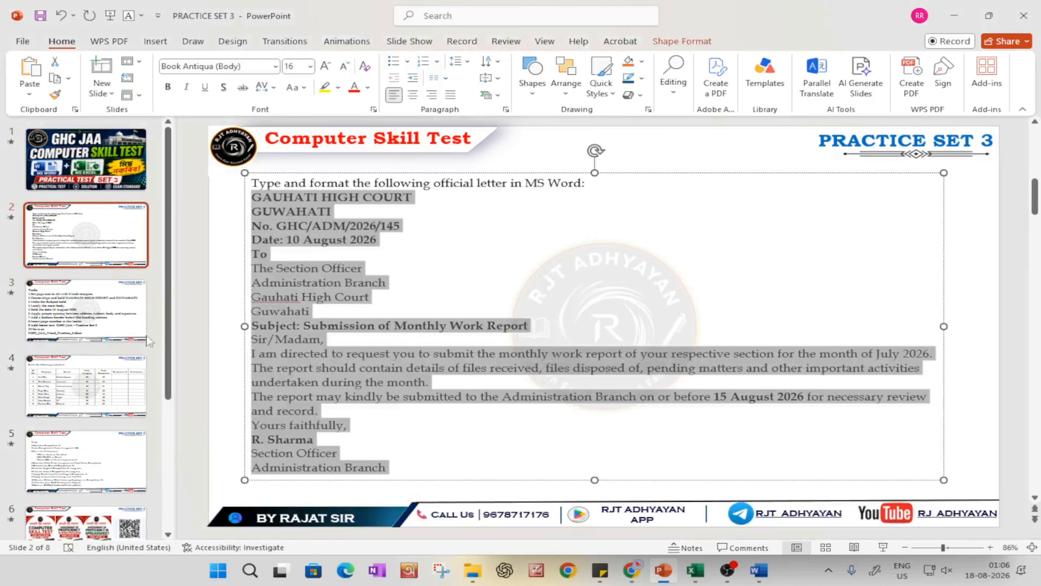
{"action": "left_click", "coordinate": [97, 334]}
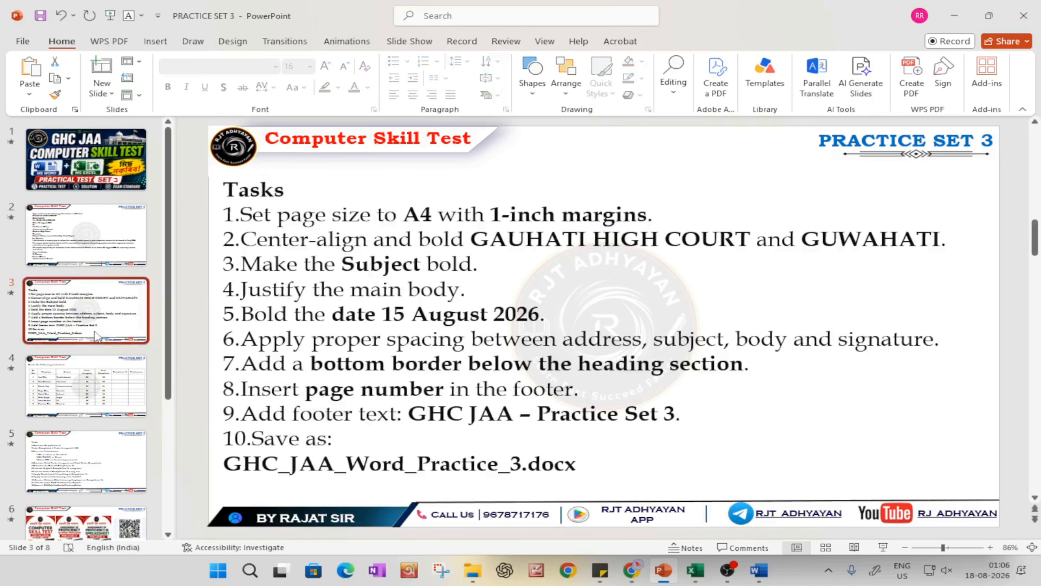
{"action": "key", "text": "alt+Tab"}
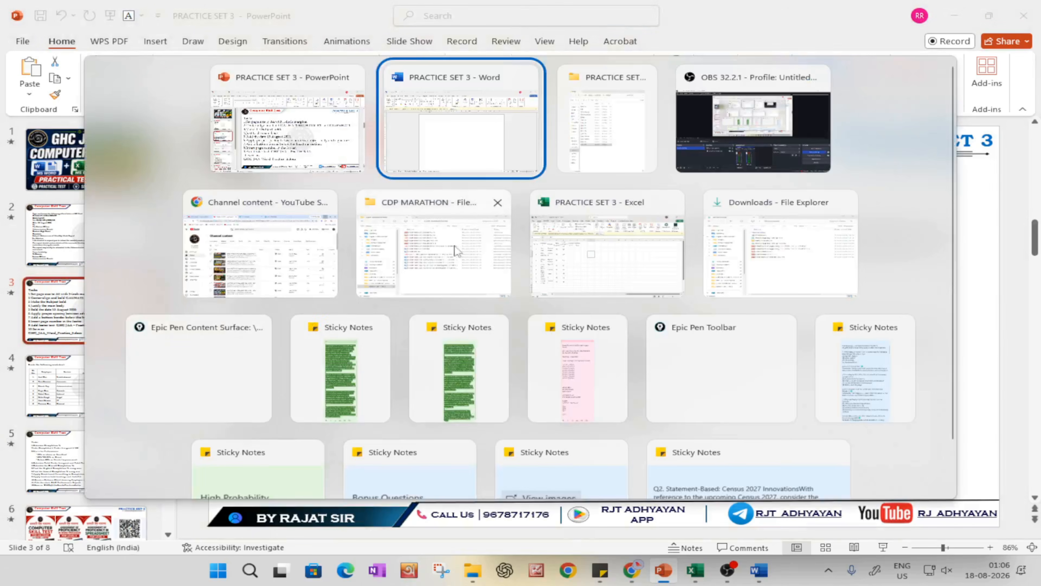
Clear the character formatting from the whole letter and dismiss the Office updates notice
{"action": "key", "text": "ctrl+a"}
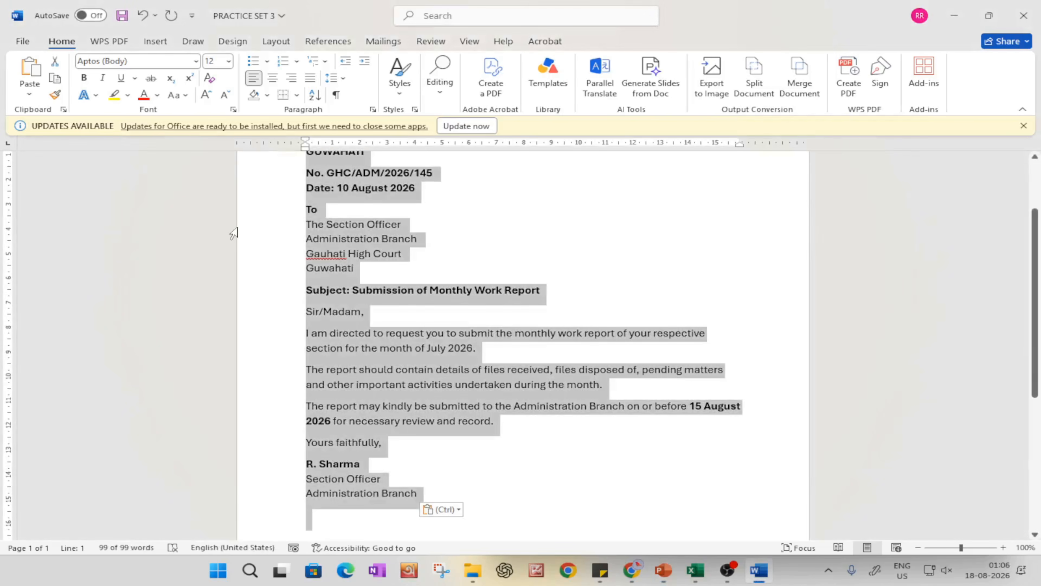
{"action": "key", "text": "ctrl+space"}
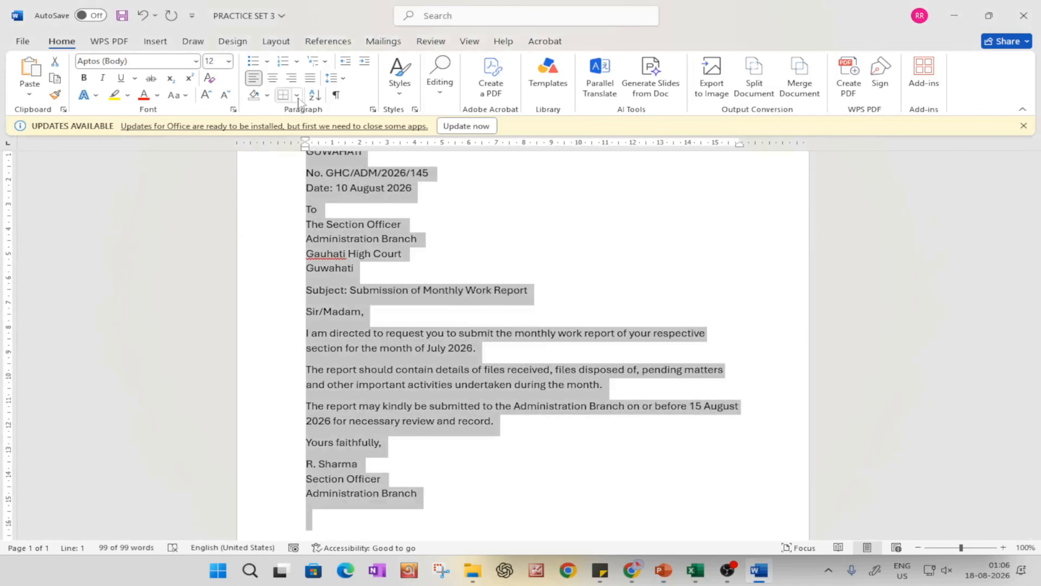
{"action": "scroll", "coordinate": [401, 323], "scroll_direction": "up", "scroll_amount": 2}
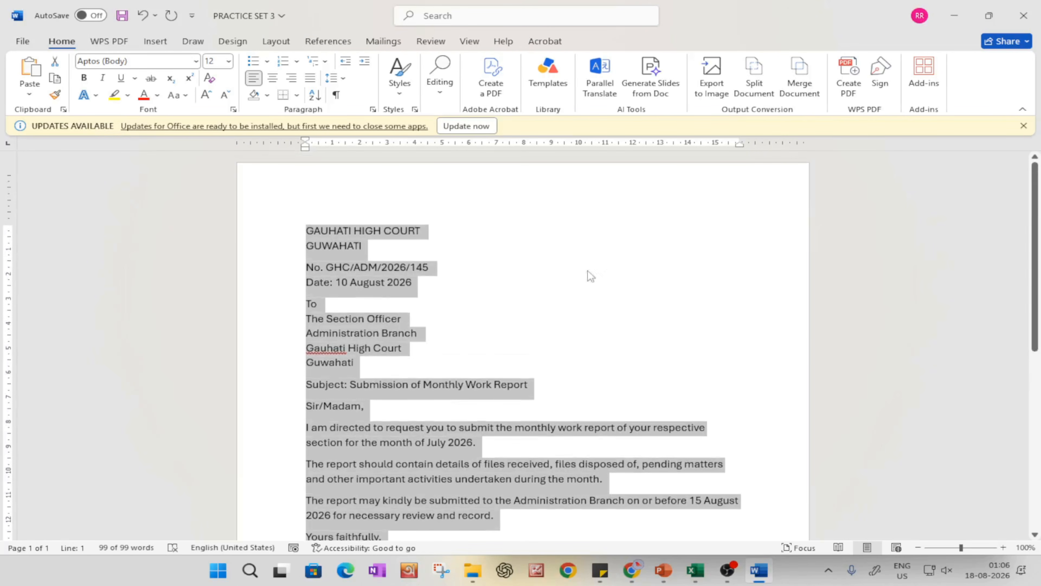
{"action": "left_click", "coordinate": [1023, 125]}
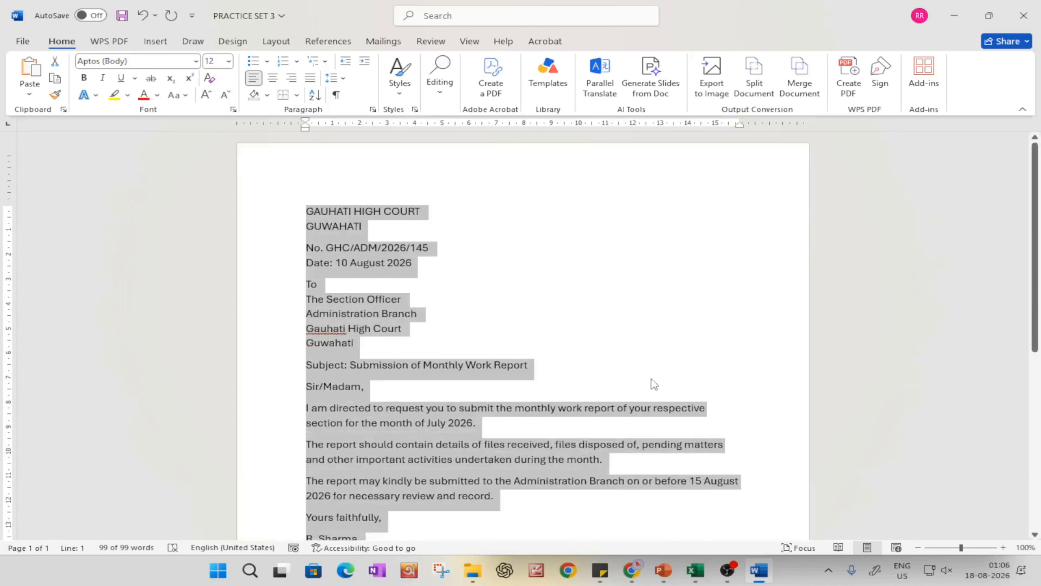
Start the PowerPoint slide show from the Tasks slide and switch back to the Word document
{"action": "left_click", "coordinate": [663, 571]}
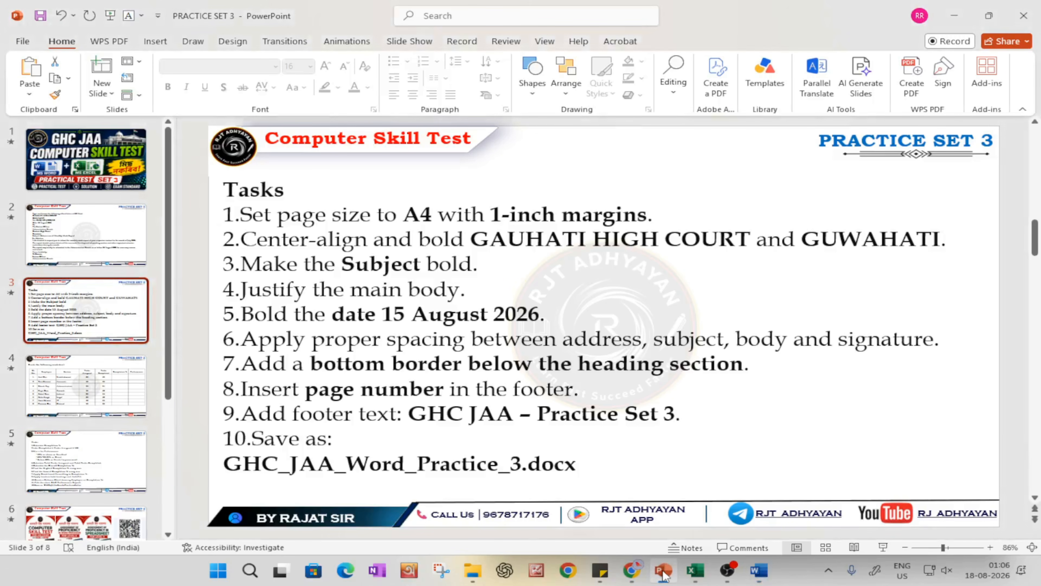
{"action": "left_click", "coordinate": [409, 335]}
{"action": "key", "text": "shift+F5"}
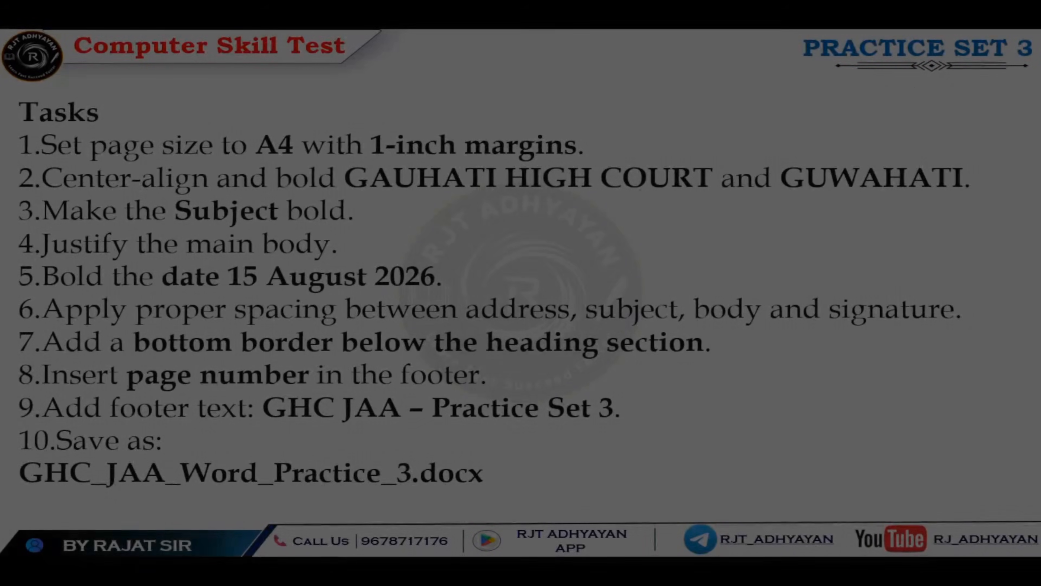
{"action": "key", "text": "alt+Tab"}
{"action": "key", "text": "Tab"}
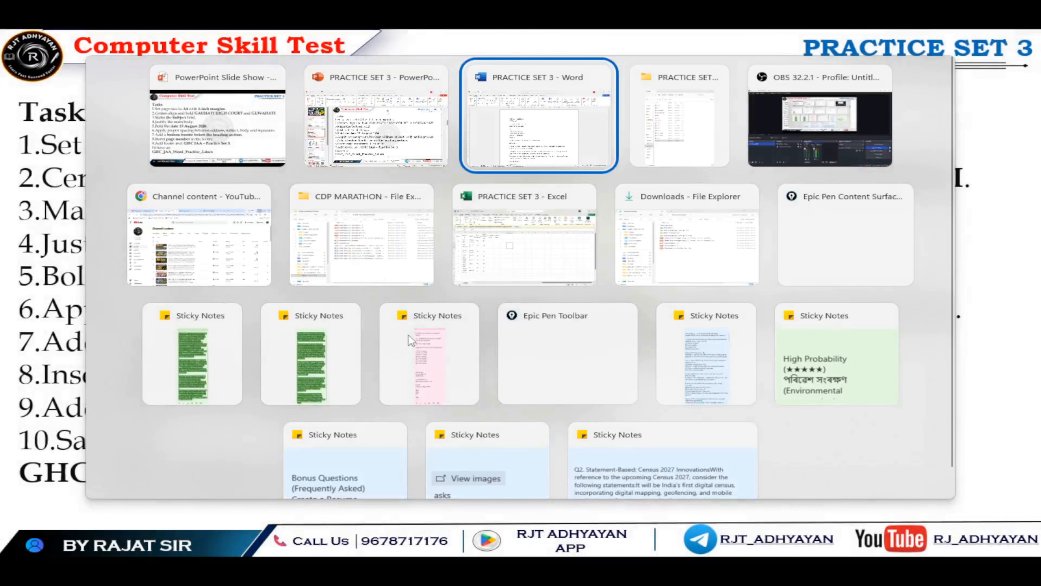
Examine the letter at 164% zoom and check the page setup task on the Tasks slide
{"action": "scroll", "coordinate": [408, 334], "scroll_direction": "down", "scroll_amount": 3}
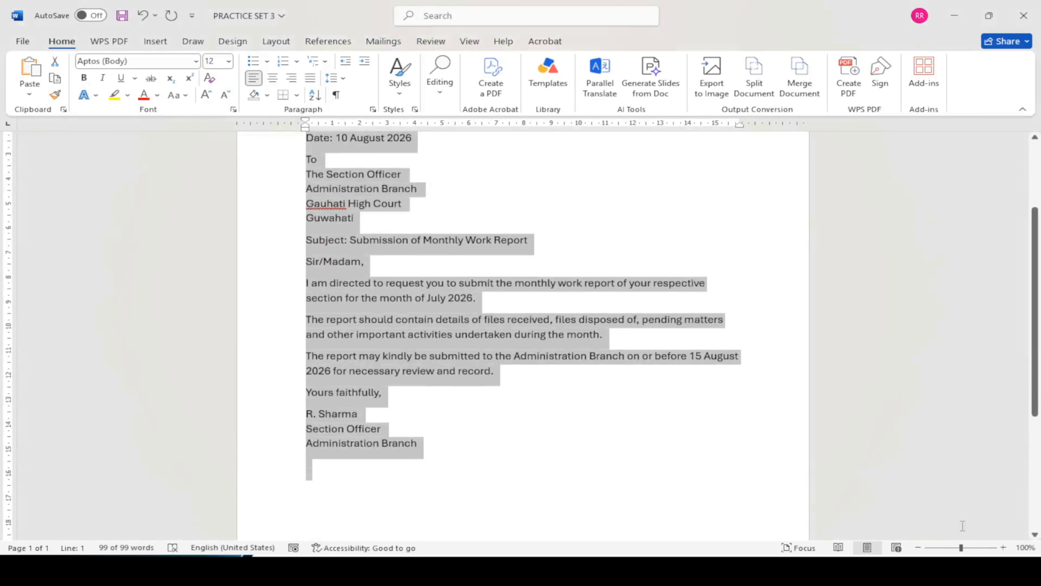
{"action": "scroll", "coordinate": [586, 309], "scroll_direction": "up", "scroll_amount": 6, "text": "ctrl"}
{"action": "scroll", "coordinate": [587, 311], "scroll_direction": "up", "scroll_amount": 10}
{"action": "scroll", "coordinate": [586, 309], "scroll_direction": "down", "scroll_amount": 4}
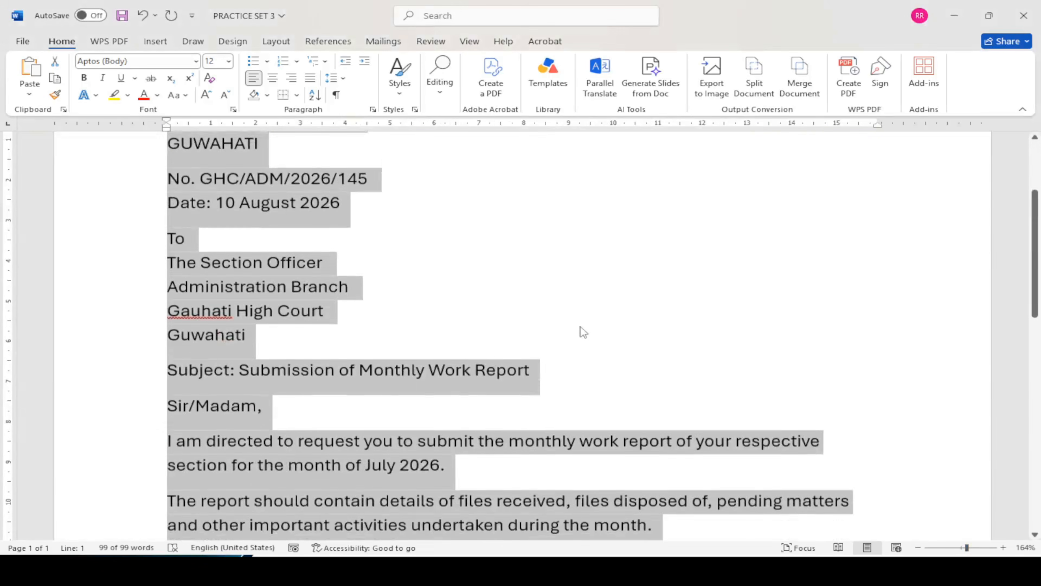
{"action": "scroll", "coordinate": [581, 326], "scroll_direction": "up", "scroll_amount": 4}
{"action": "left_click", "coordinate": [606, 332]}
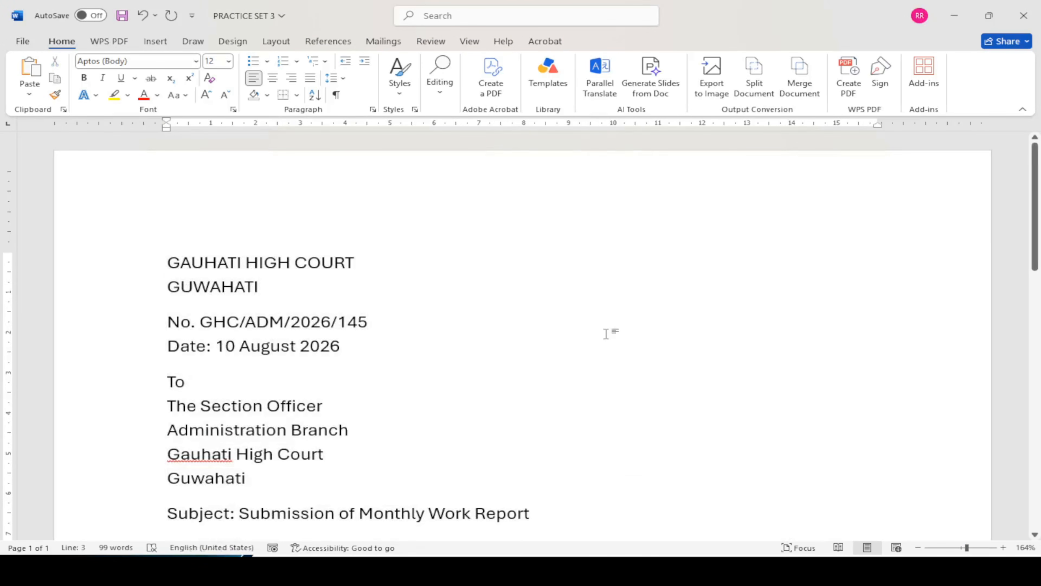
{"action": "key", "text": "alt+Tab"}
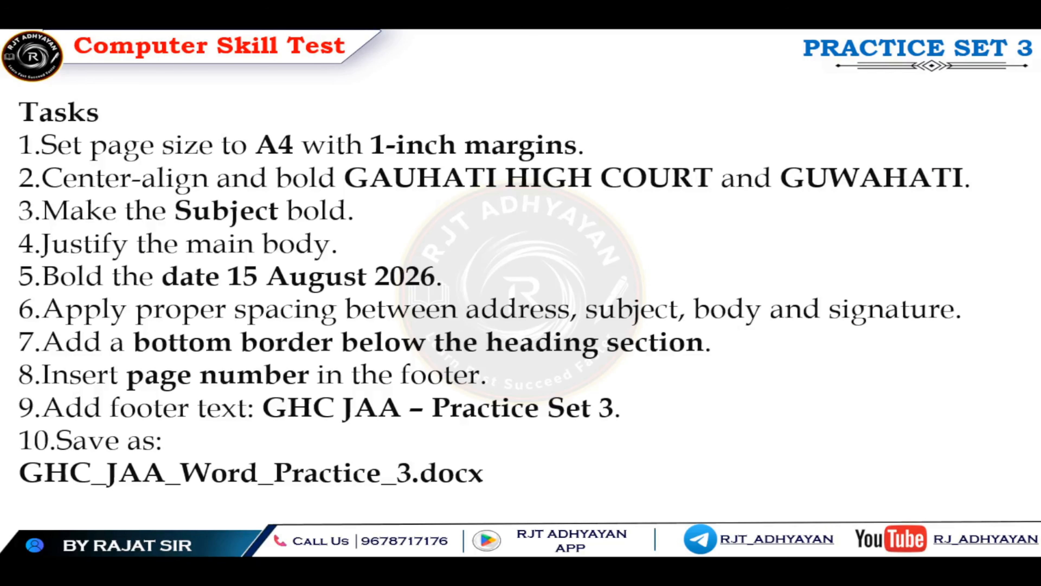
{"action": "key", "text": "alt+Tab"}
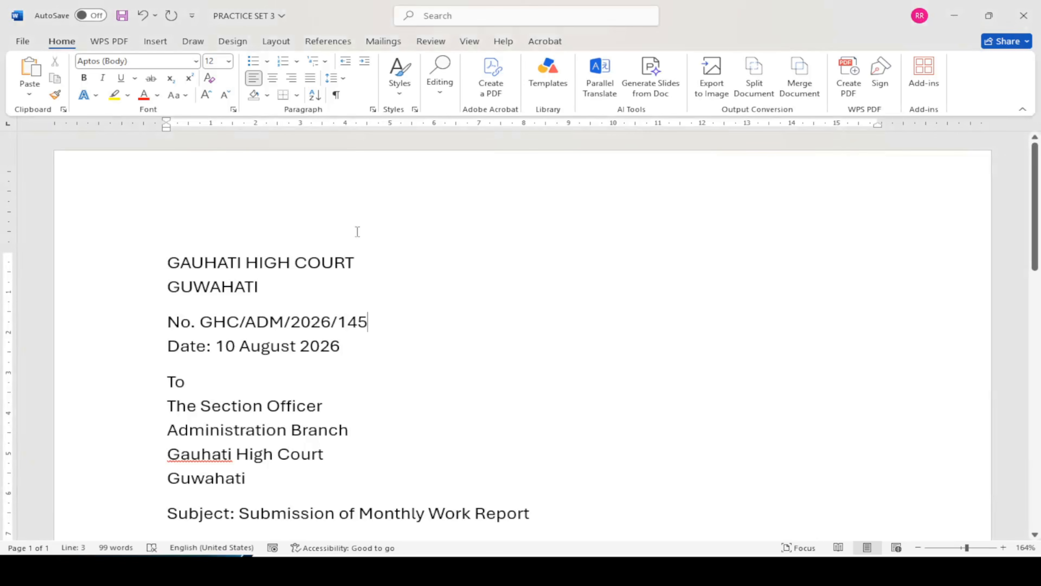
Set the page size to A4 and apply custom margins of 2.54 cm on all sides to the whole document
{"action": "left_click", "coordinate": [271, 39]}
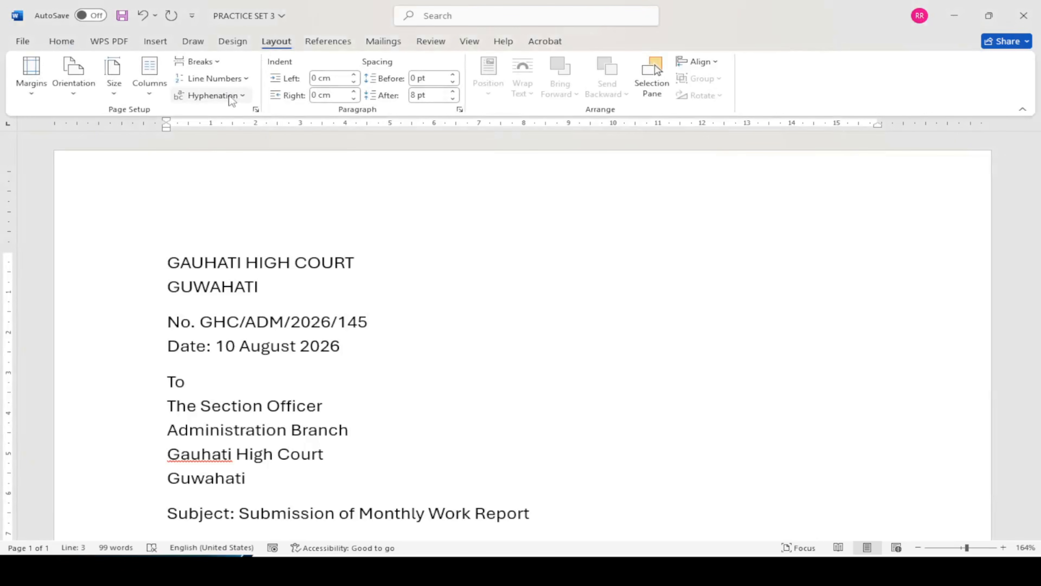
{"action": "left_click", "coordinate": [113, 91]}
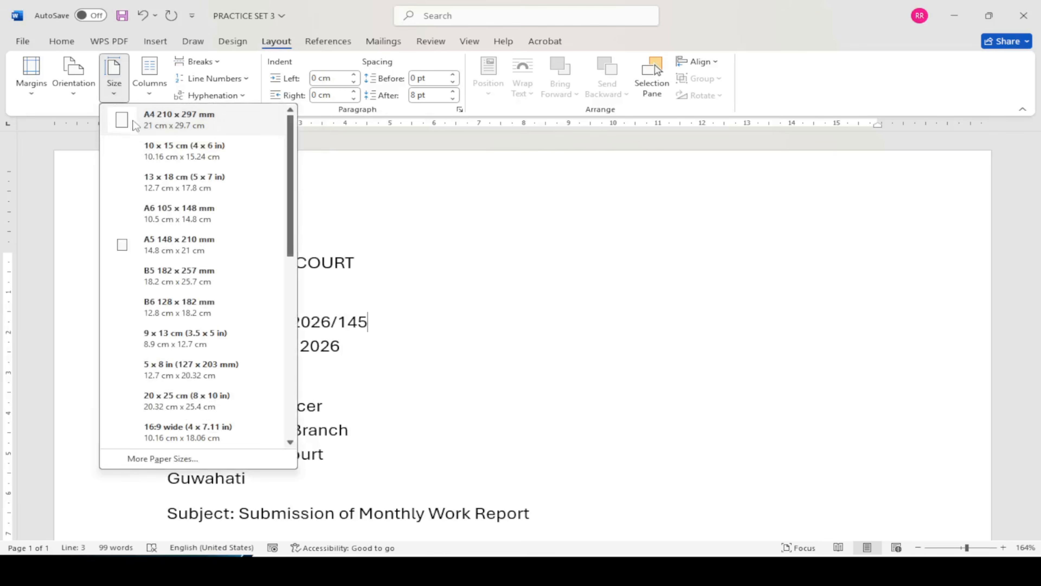
{"action": "left_click", "coordinate": [136, 126]}
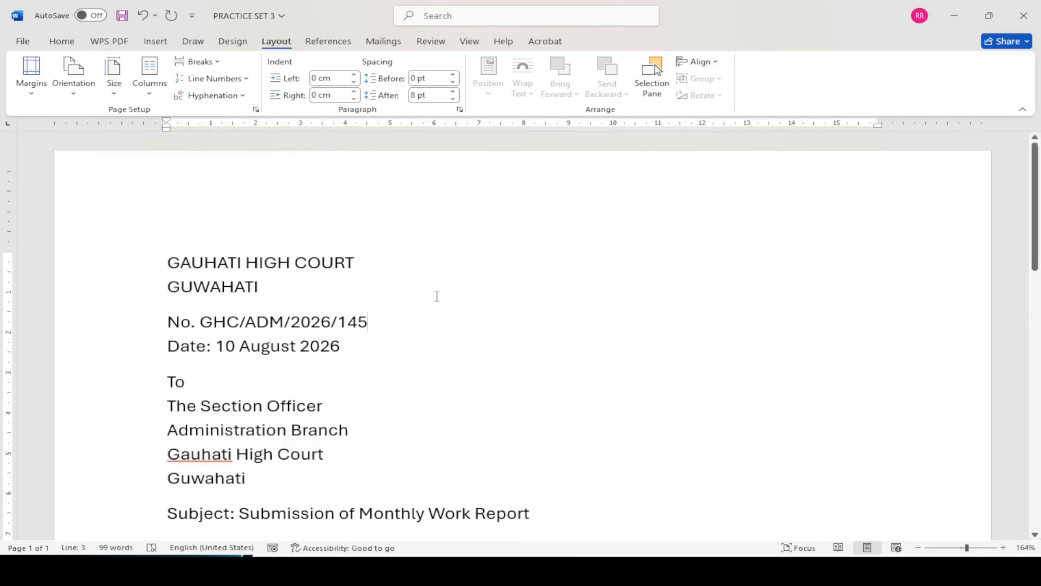
{"action": "left_click", "coordinate": [36, 97]}
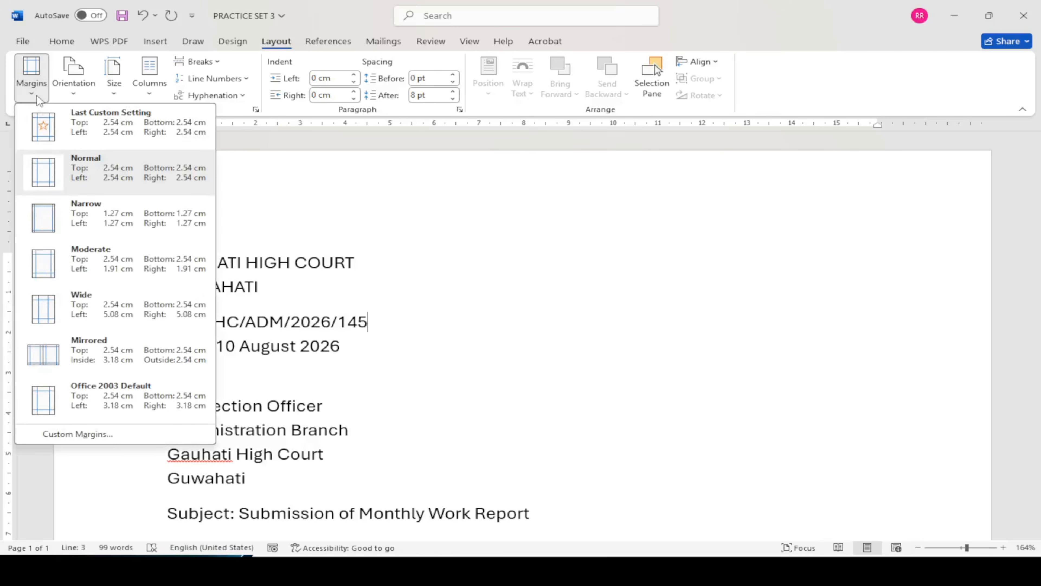
{"action": "left_click", "coordinate": [152, 435]}
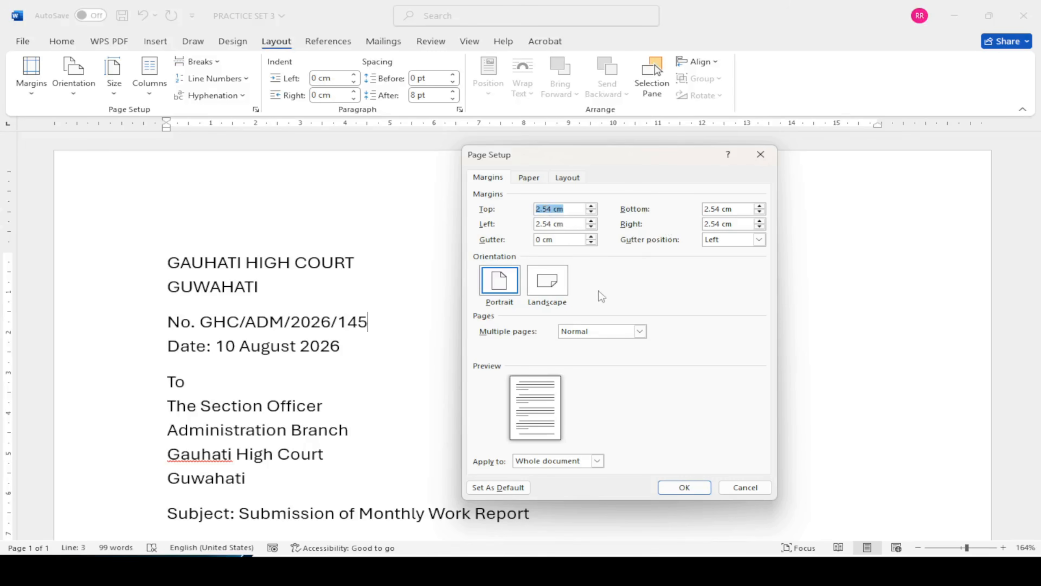
{"action": "left_click", "coordinate": [674, 490]}
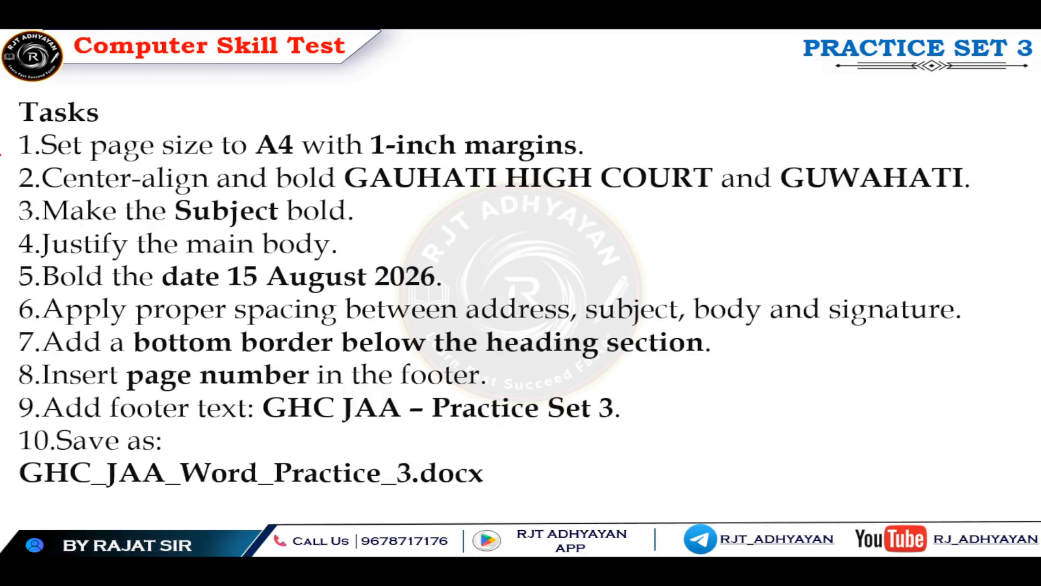
Mark task 1 with a red check mark on the Tasks slide in the PowerPoint slide show
{"action": "left_click_drag", "start_coordinate": [1, 155], "coordinate": [80, 103]}
{"action": "key", "text": "Escape"}
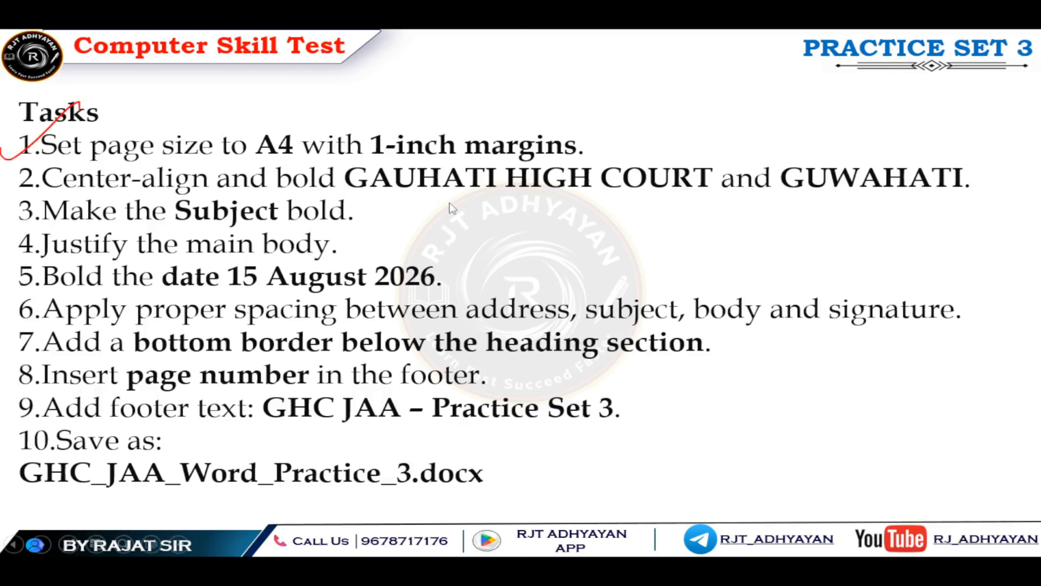
Center-align and bold the heading lines GAUHATI HIGH COURT and GUWAHATI in the Word letter
{"action": "key", "text": "alt+Tab"}
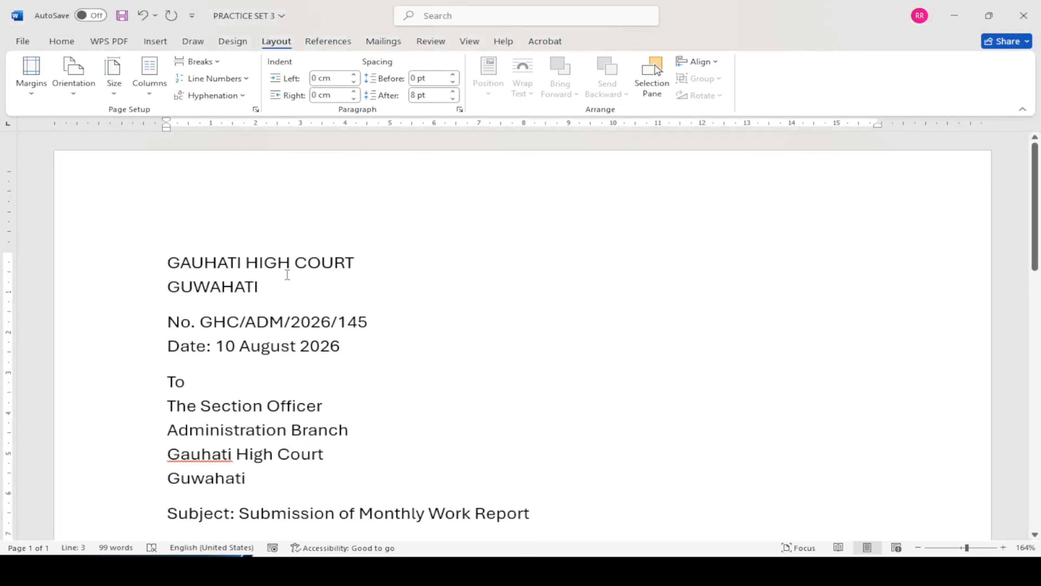
{"action": "triple_click", "coordinate": [277, 279]}
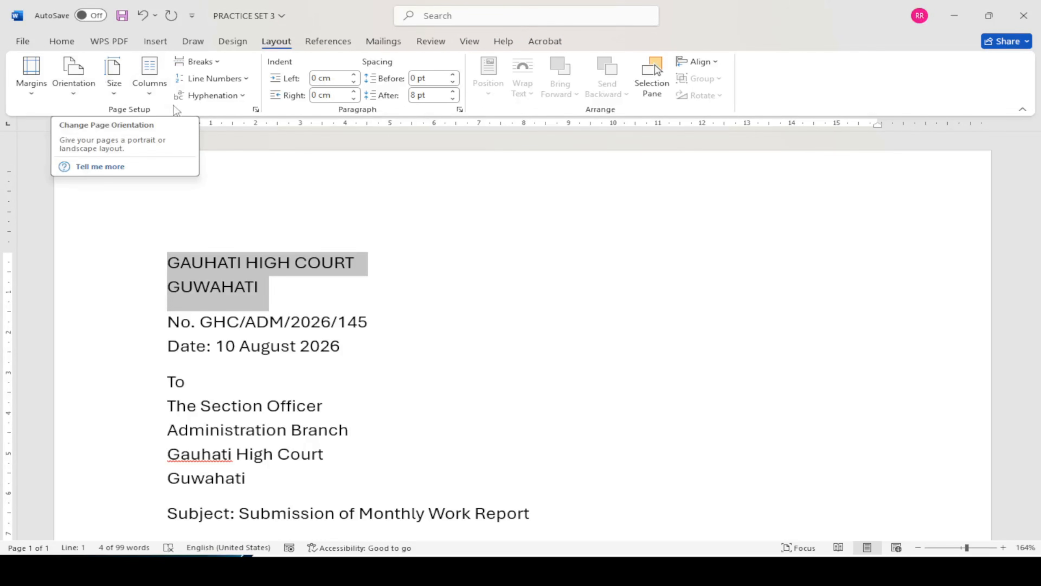
{"action": "left_click", "coordinate": [70, 44]}
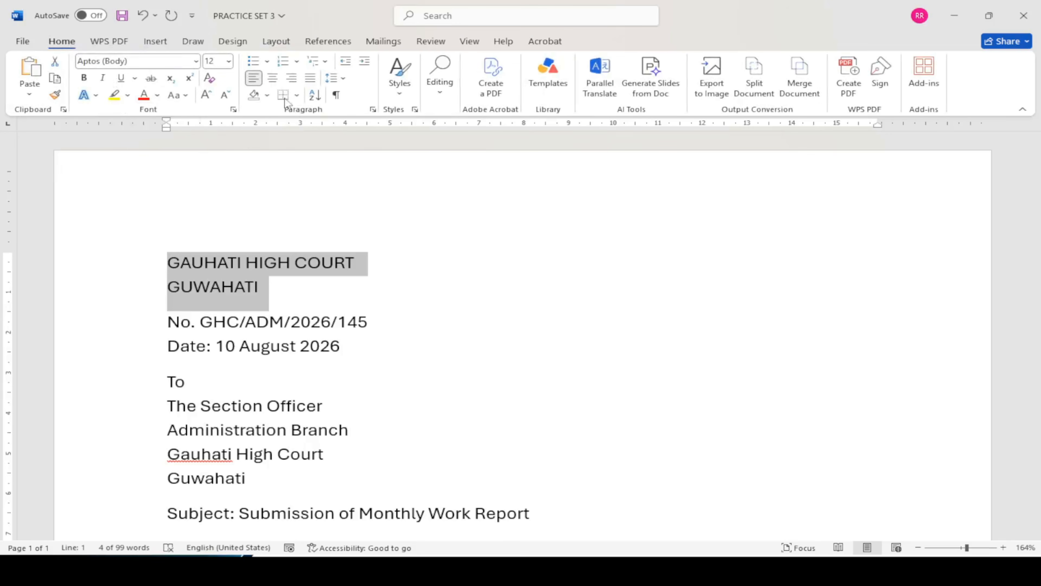
{"action": "left_click", "coordinate": [270, 80]}
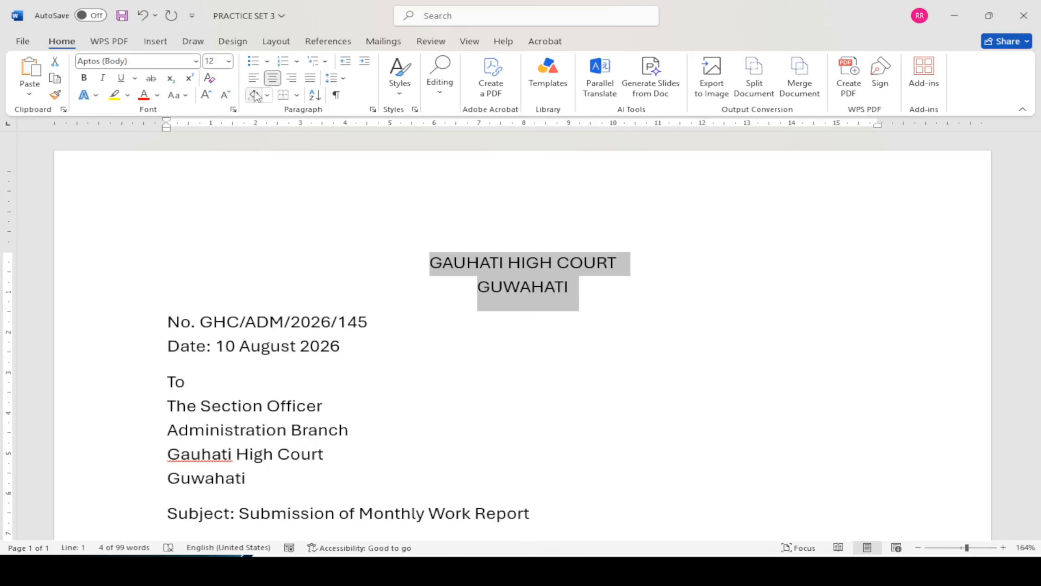
{"action": "left_click", "coordinate": [78, 80]}
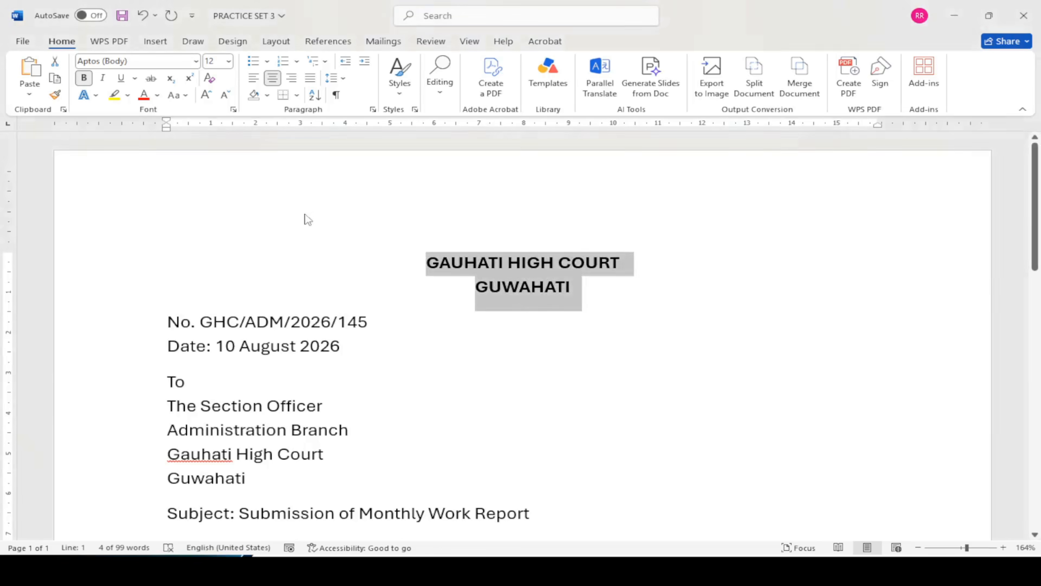
Bold the whole Subject line of the letter and mark task 3 with a red check mark on the Tasks slide
{"action": "scroll", "coordinate": [302, 221], "scroll_direction": "down", "scroll_amount": 5}
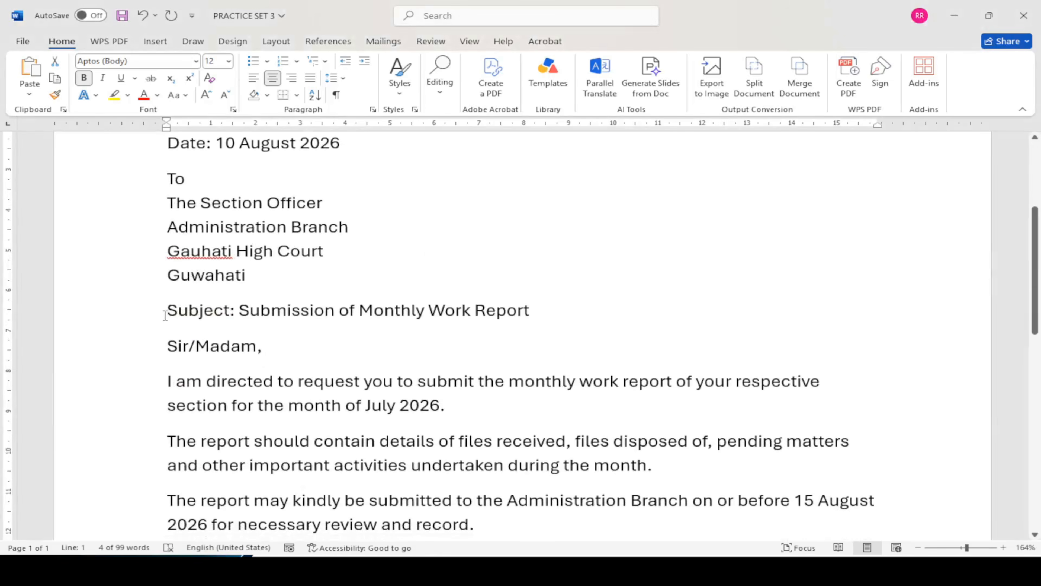
{"action": "left_click_drag", "start_coordinate": [165, 315], "coordinate": [543, 312]}
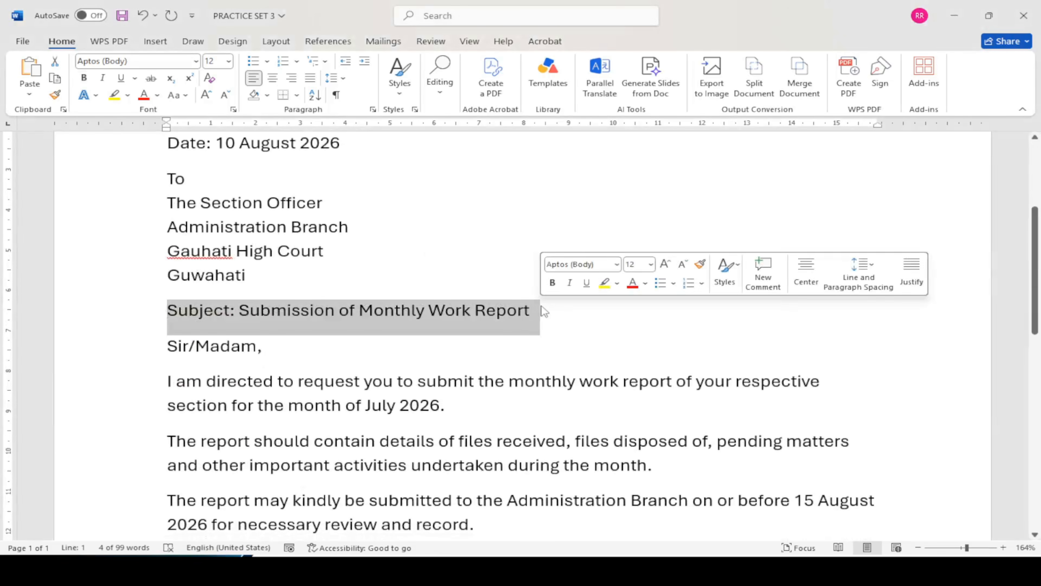
{"action": "key", "text": "ctrl+b"}
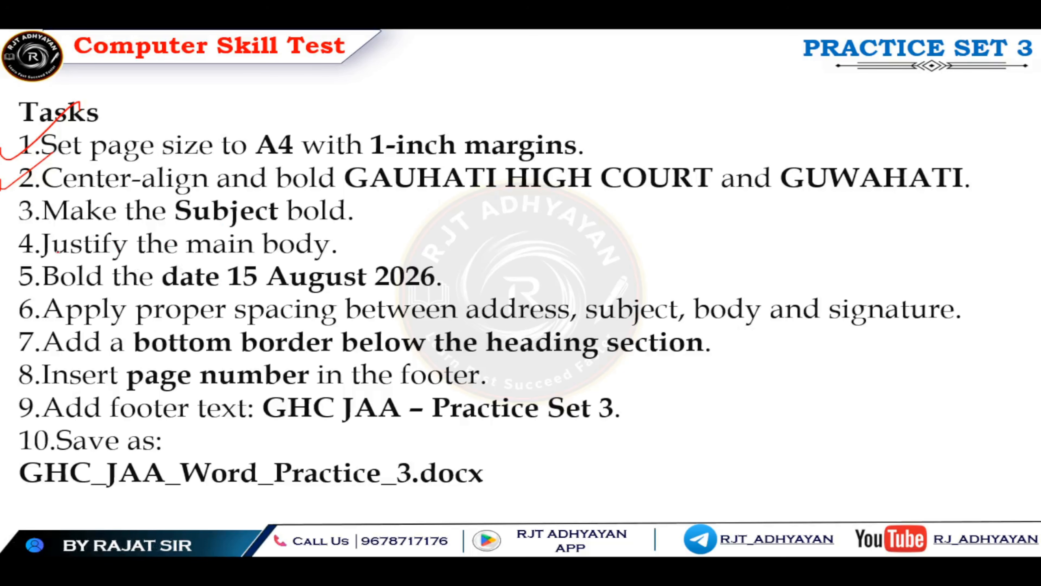
{"action": "left_click_drag", "start_coordinate": [5, 236], "coordinate": [67, 173]}
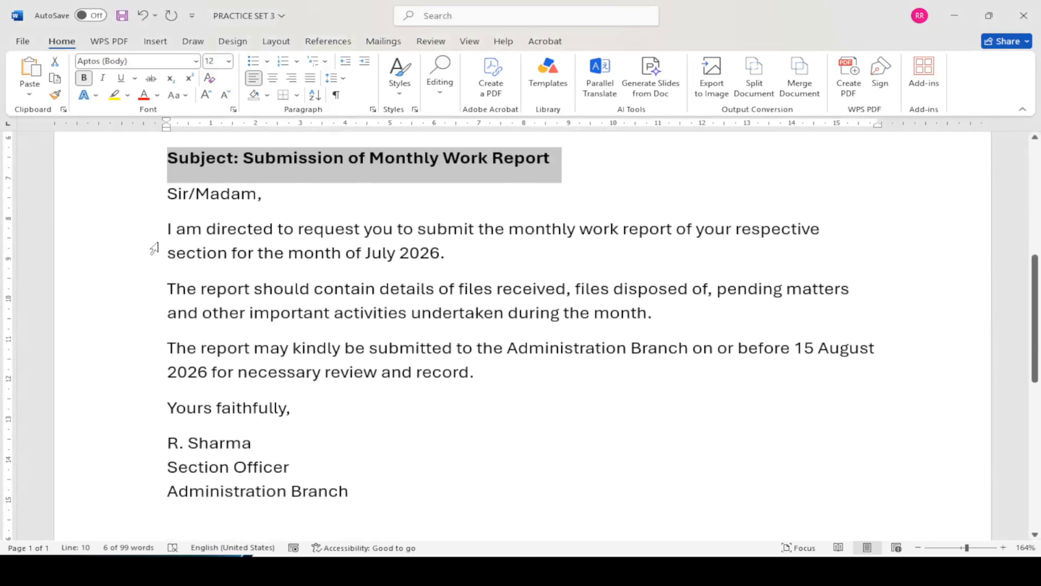
Justify the three body paragraphs of the letter and mark task 4 with a red check mark on the Tasks slide
{"action": "left_click_drag", "start_coordinate": [168, 228], "coordinate": [501, 372]}
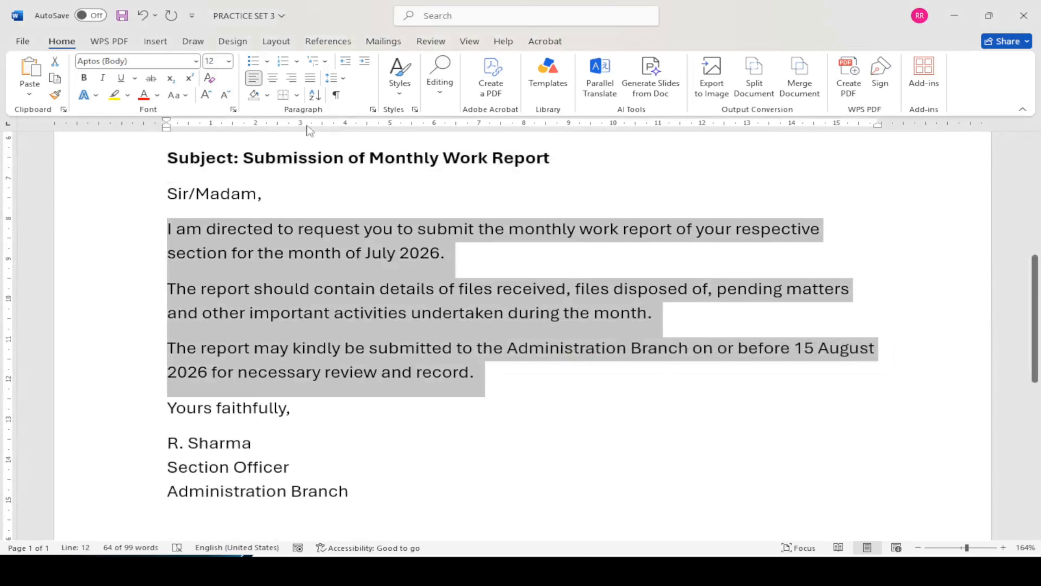
{"action": "left_click", "coordinate": [307, 79]}
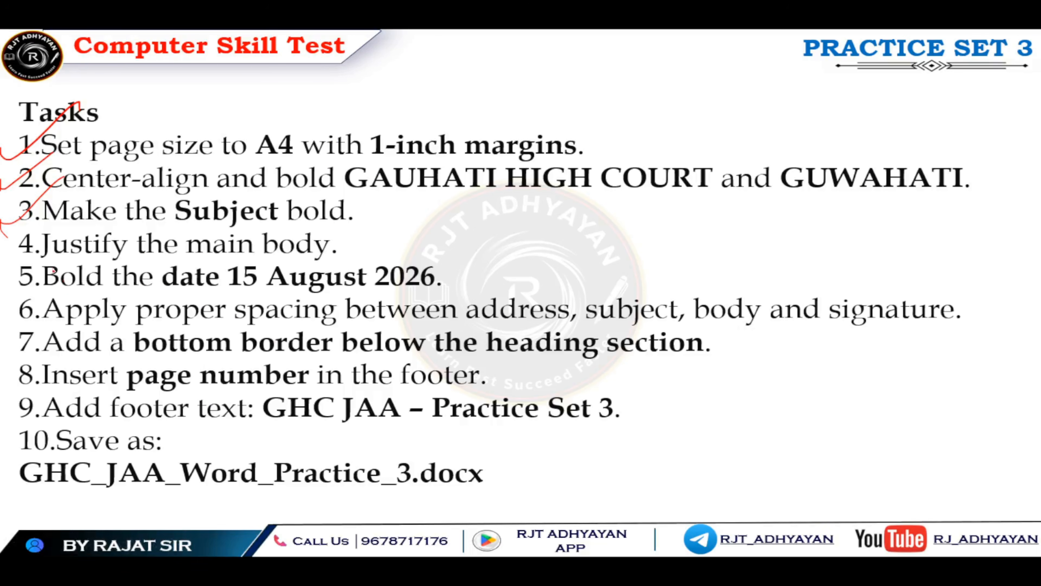
{"action": "left_click_drag", "start_coordinate": [2, 236], "coordinate": [77, 209]}
{"action": "key", "text": "alt+Tab"}
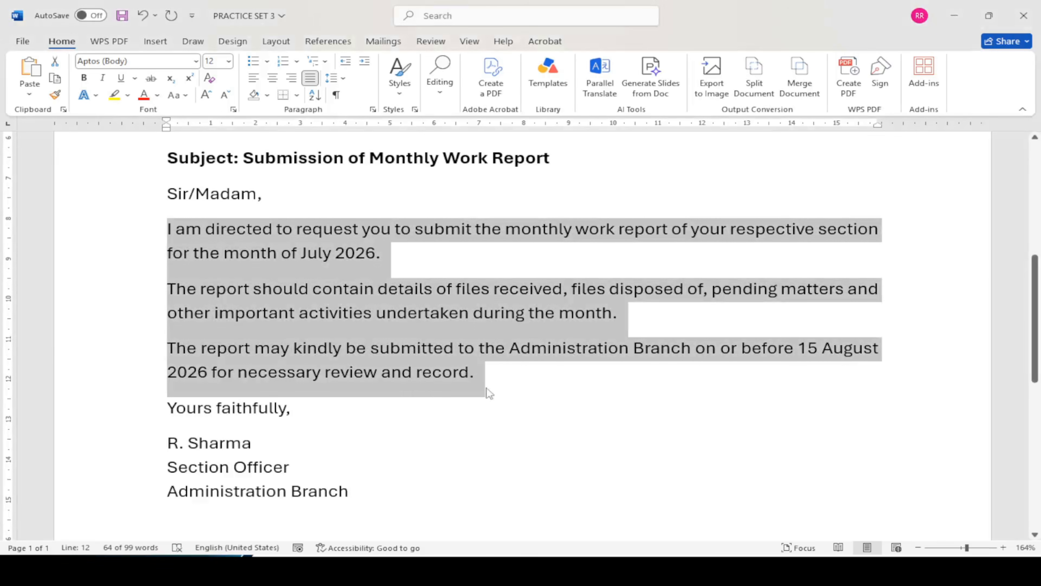
Bold the date 15 August 2026 in the last body paragraph
{"action": "scroll", "coordinate": [487, 394], "scroll_direction": "down", "scroll_amount": 3}
{"action": "scroll", "coordinate": [606, 401], "scroll_direction": "up", "scroll_amount": 4}
{"action": "scroll", "coordinate": [765, 411], "scroll_direction": "down", "scroll_amount": 2}
{"action": "left_click", "coordinate": [820, 335]}
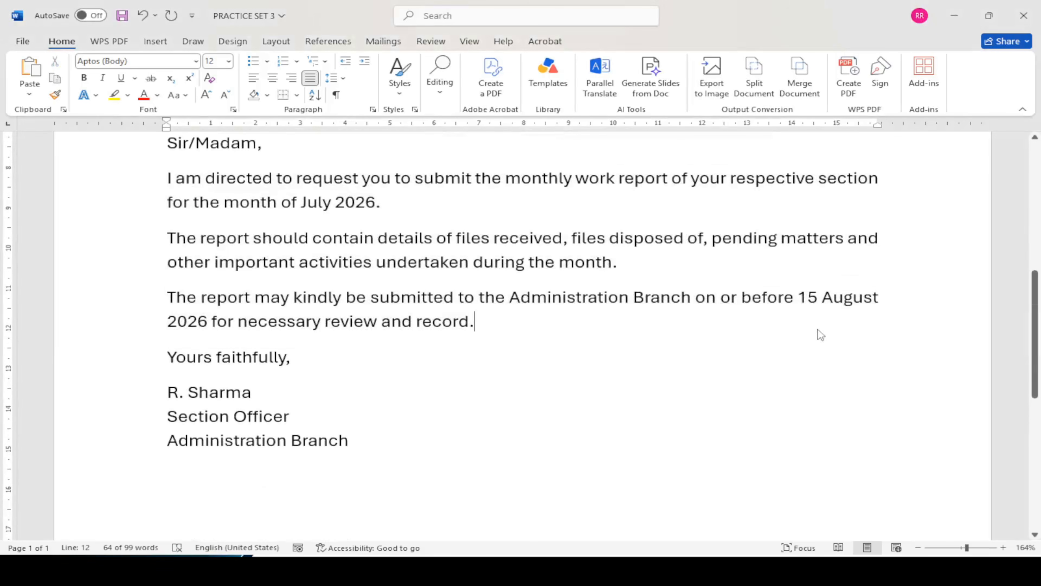
{"action": "left_click_drag", "start_coordinate": [797, 296], "coordinate": [211, 322]}
{"action": "key", "text": "ctrl+b"}
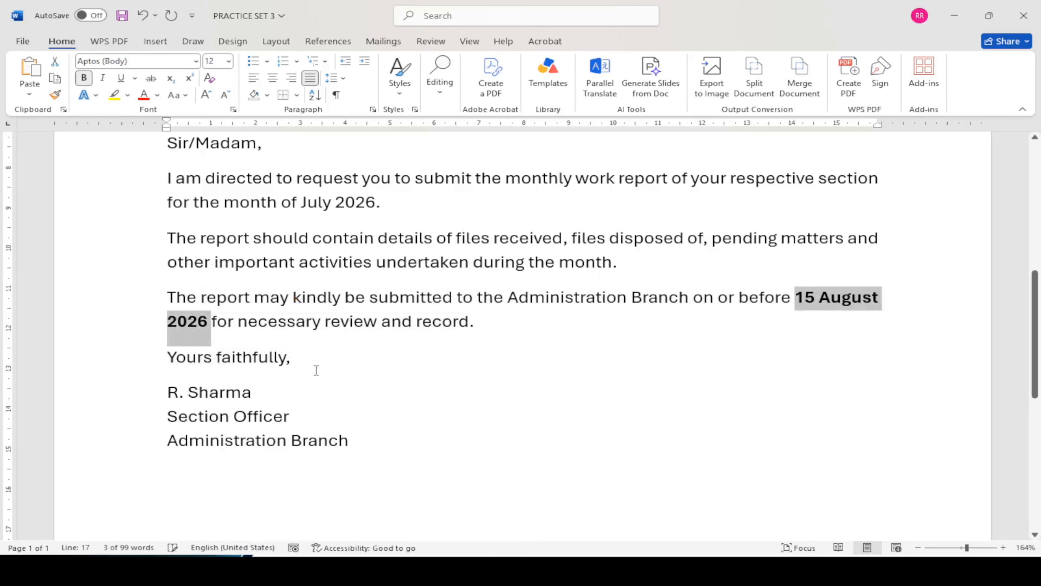
Compare the spacing task on the Tasks slide with the gaps between the letter's address, subject, body and signature
{"action": "key", "text": "alt+Tab"}
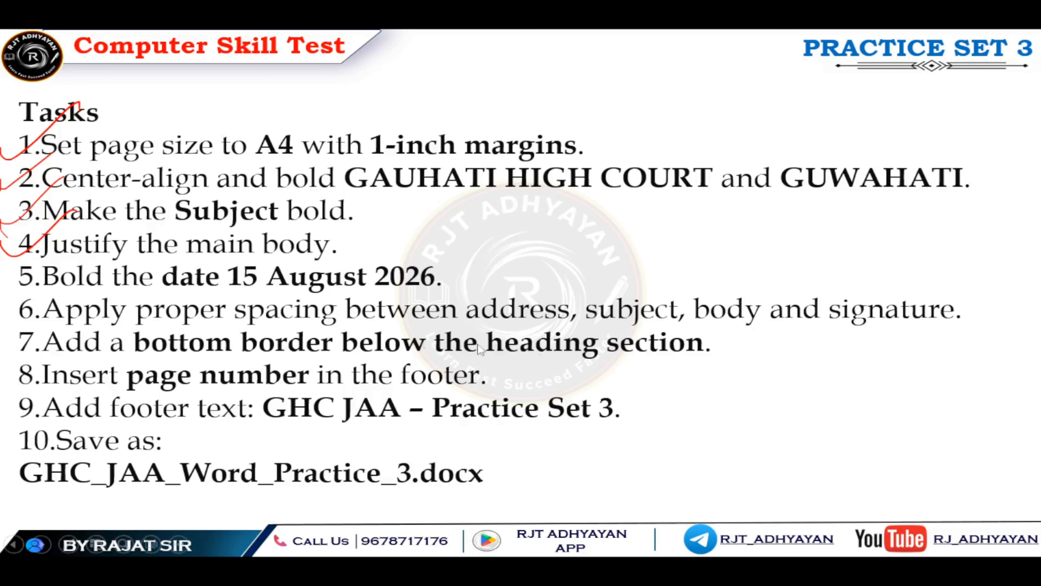
{"action": "key", "text": "alt+Tab"}
{"action": "left_click", "coordinate": [760, 297]}
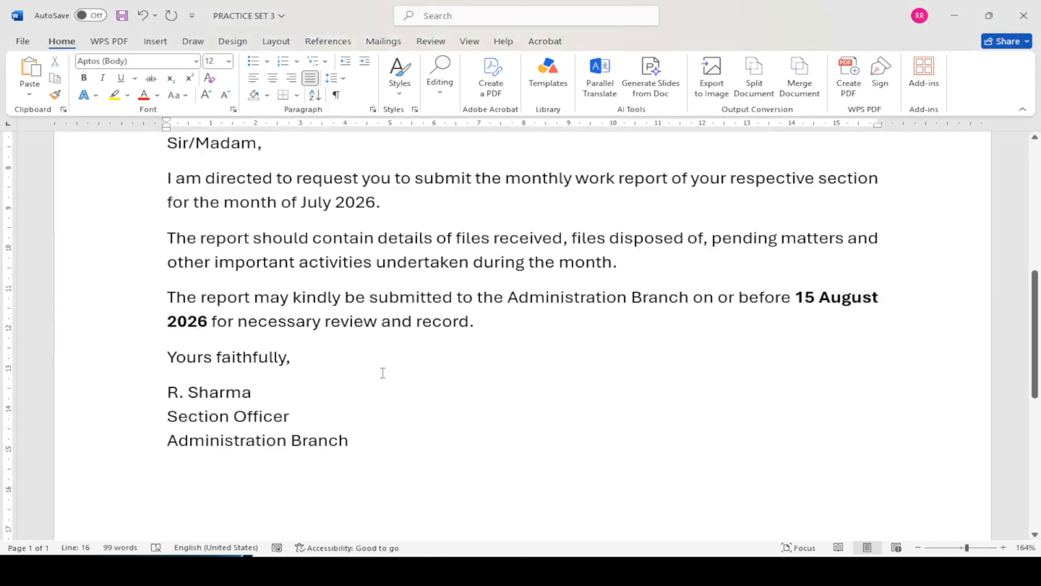
{"action": "key", "text": "alt+Tab"}
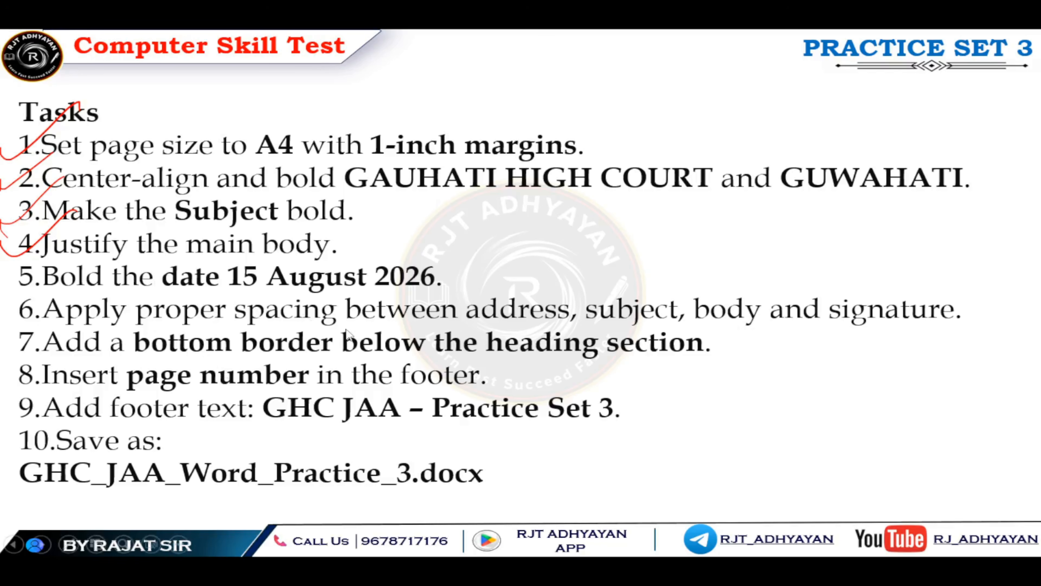
{"action": "key", "text": "alt+Tab"}
{"action": "scroll", "coordinate": [857, 360], "scroll_direction": "up", "scroll_amount": 2}
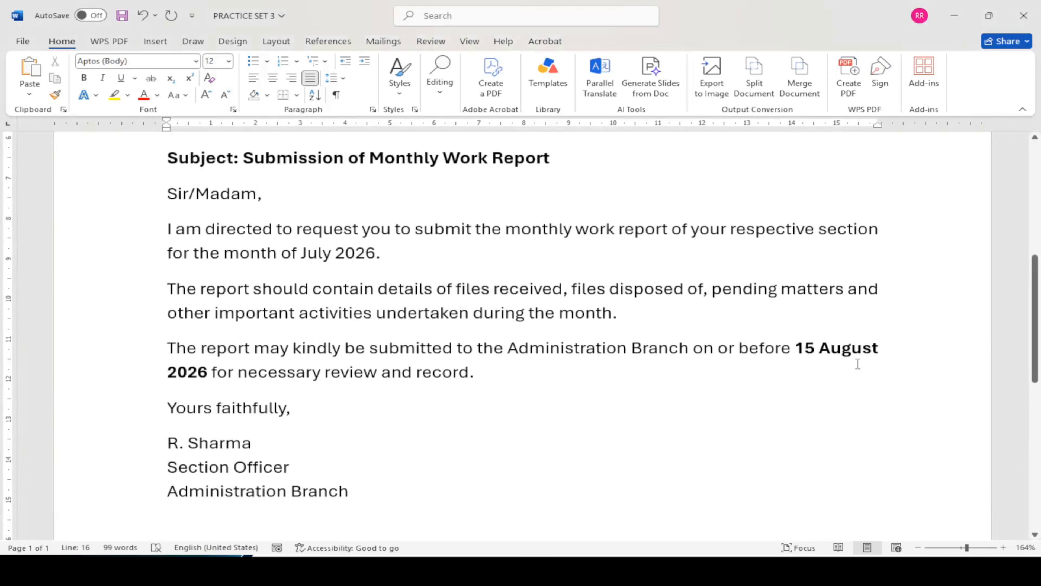
{"action": "scroll", "coordinate": [696, 339], "scroll_direction": "up", "scroll_amount": 5}
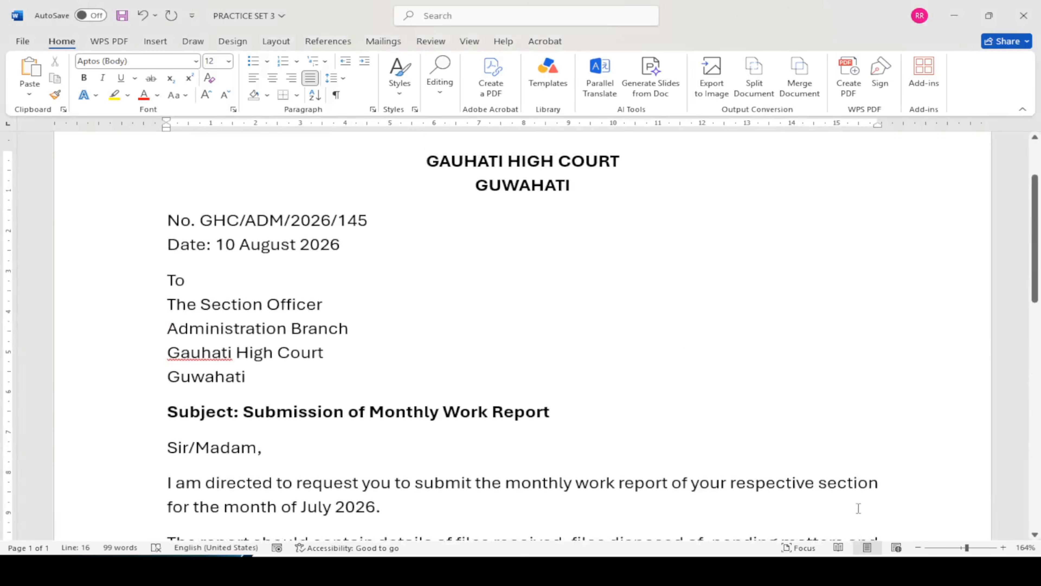
{"action": "scroll", "coordinate": [793, 496], "scroll_direction": "down", "scroll_amount": 5}
{"action": "key", "text": "alt+Tab"}
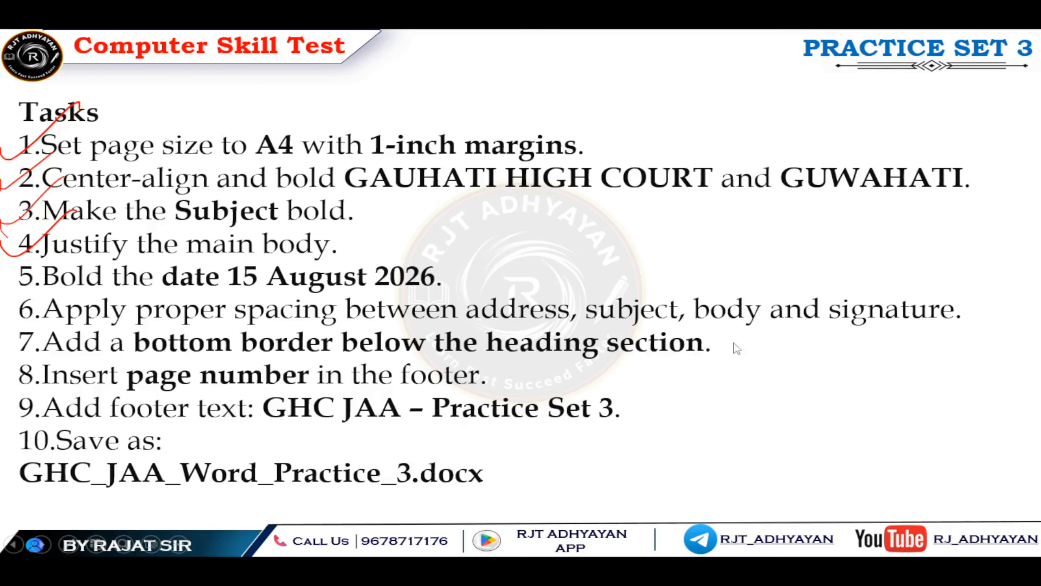
{"action": "key", "text": "alt+Tab"}
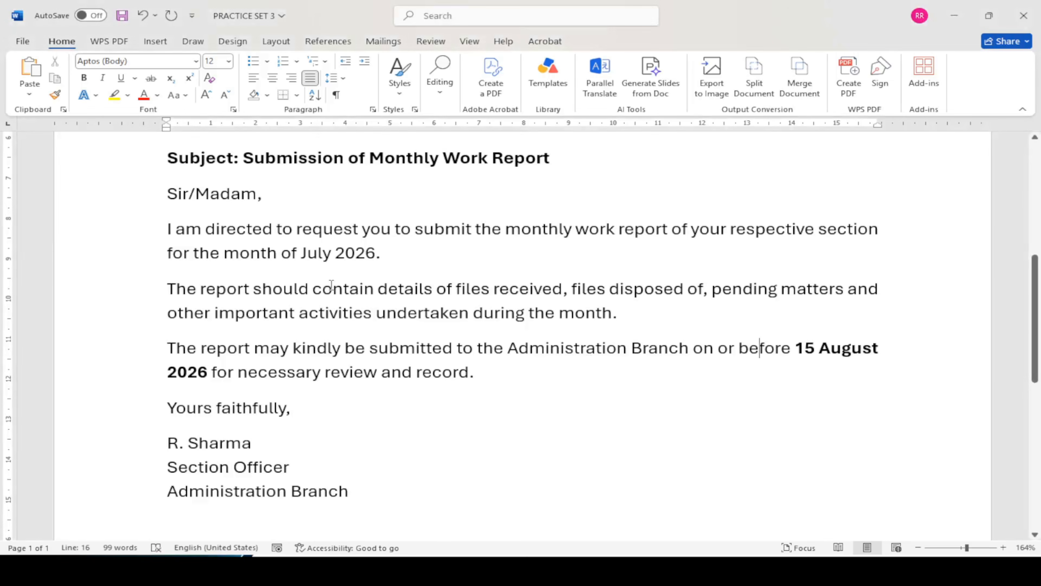
Insert a blank line before the Subject line, the Sir/Madam salutation and Yours faithfully, and switch to the Tasks slide
{"action": "scroll", "coordinate": [408, 323], "scroll_direction": "up", "scroll_amount": 5}
{"action": "scroll", "coordinate": [407, 322], "scroll_direction": "up", "scroll_amount": 1}
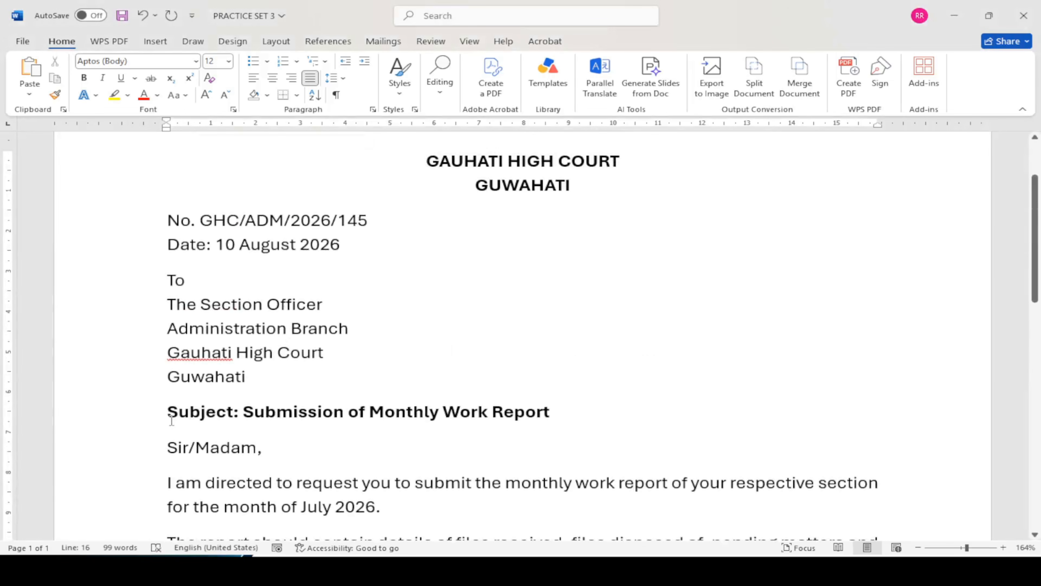
{"action": "left_click", "coordinate": [172, 420]}
{"action": "key", "text": "Return"}
{"action": "scroll", "coordinate": [302, 411], "scroll_direction": "down", "scroll_amount": 4}
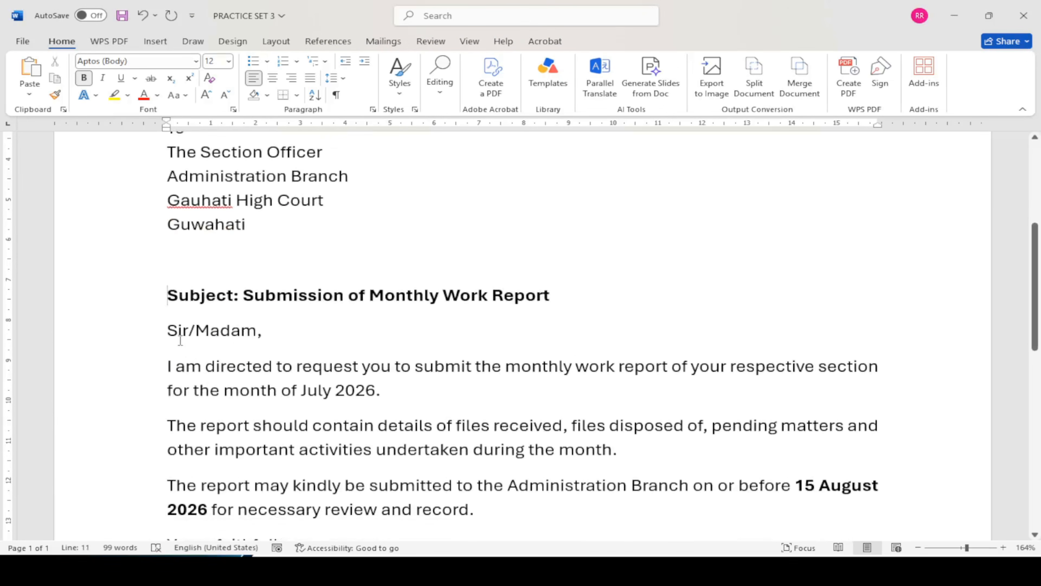
{"action": "left_click", "coordinate": [168, 335]}
{"action": "key", "text": "Return"}
{"action": "scroll", "coordinate": [303, 394], "scroll_direction": "down", "scroll_amount": 6}
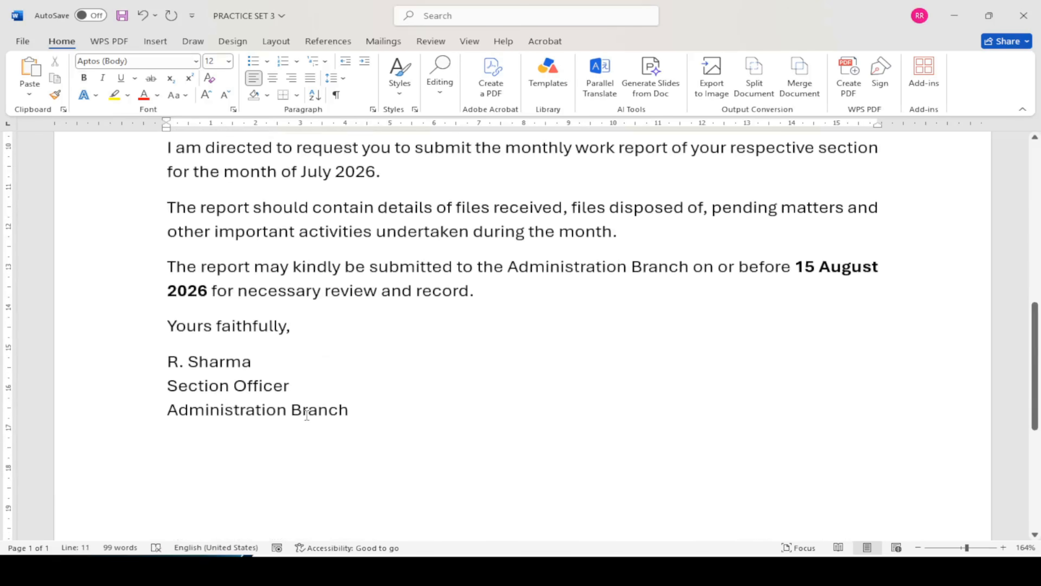
{"action": "left_click", "coordinate": [169, 333]}
{"action": "key", "text": "Return"}
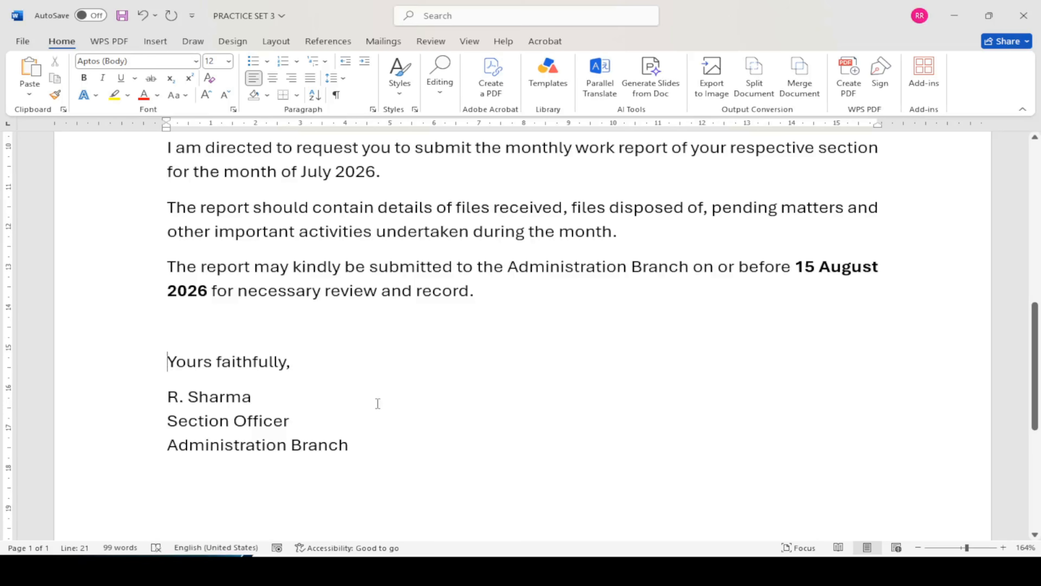
{"action": "scroll", "coordinate": [378, 403], "scroll_direction": "down", "scroll_amount": 1}
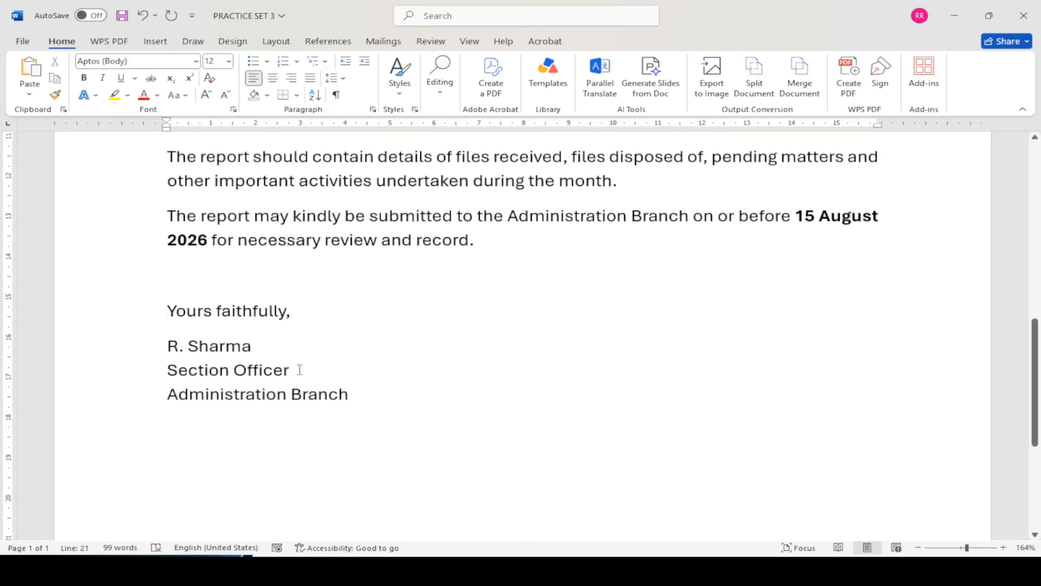
{"action": "scroll", "coordinate": [300, 370], "scroll_direction": "down", "scroll_amount": 2}
{"action": "scroll", "coordinate": [286, 365], "scroll_direction": "up", "scroll_amount": 2}
{"action": "key", "text": "alt+Tab"}
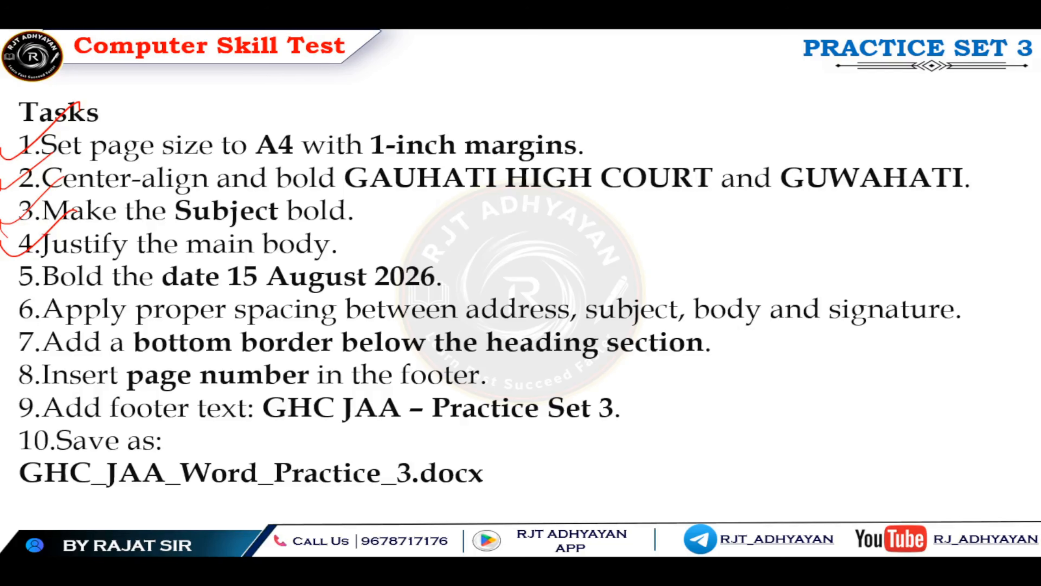
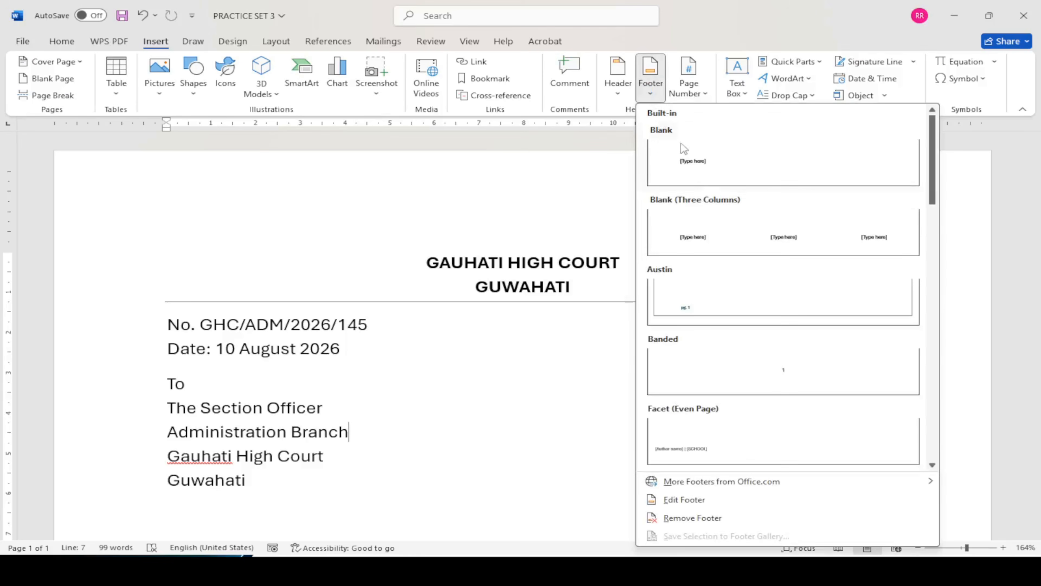
Insert the Blank (Three Columns) footer and delete its first text placeholder
{"action": "left_click", "coordinate": [704, 222]}
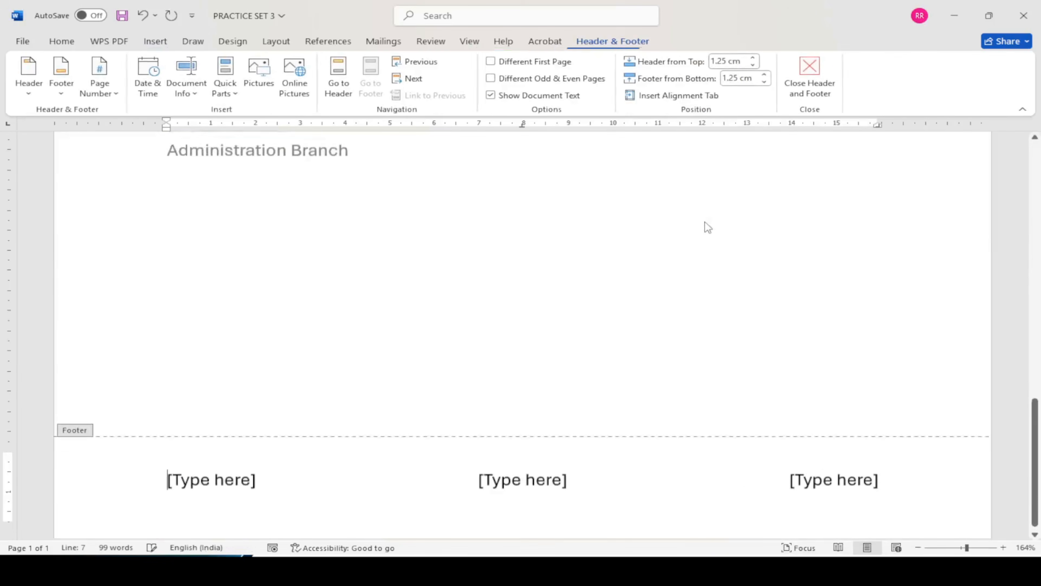
{"action": "left_click", "coordinate": [202, 477]}
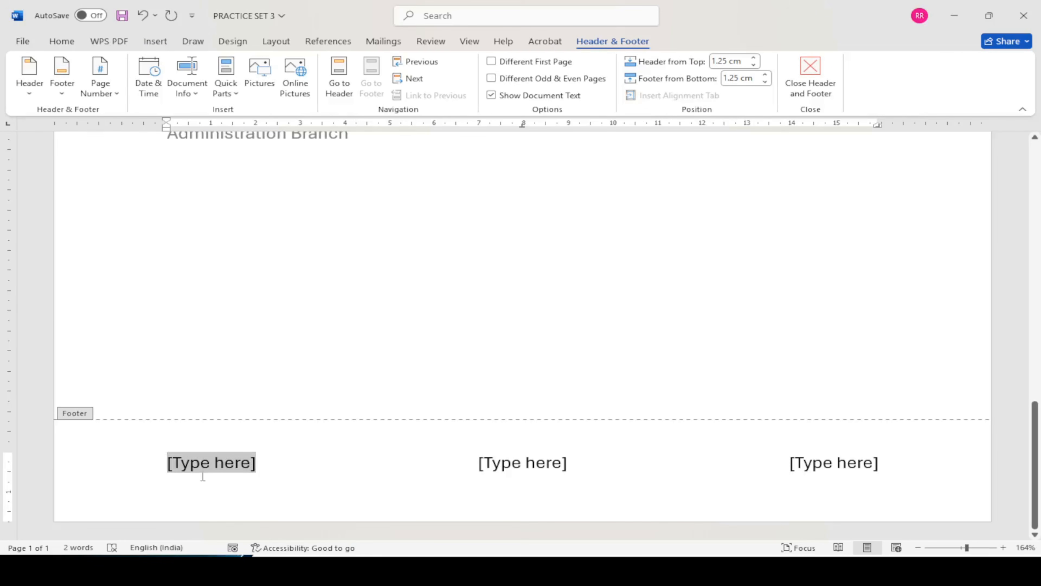
{"action": "key", "text": "Delete"}
Replace the middle footer placeholder with the text GHC JAA
{"action": "left_click", "coordinate": [506, 458]}
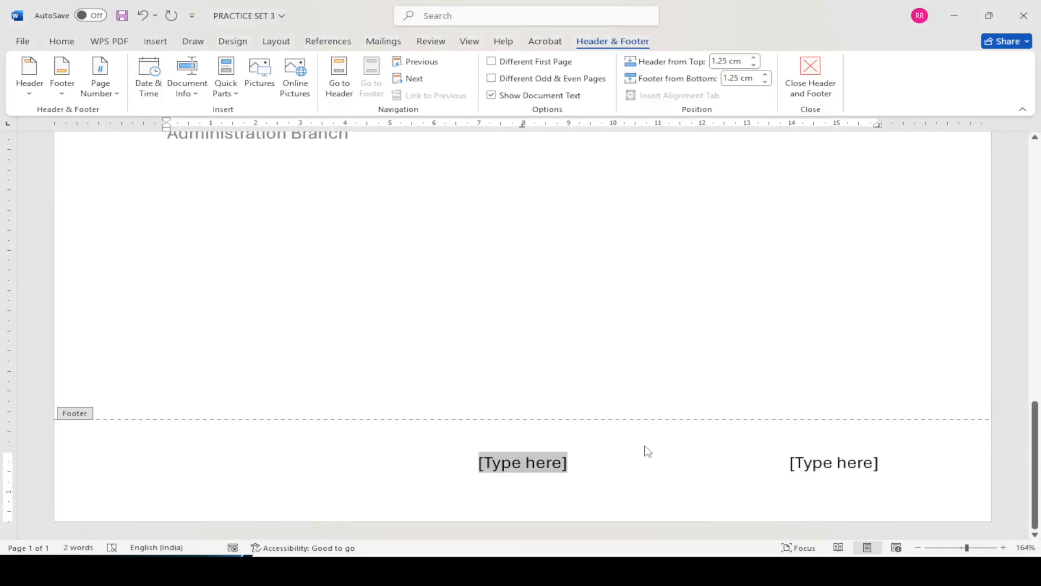
{"action": "type", "text": "G"}
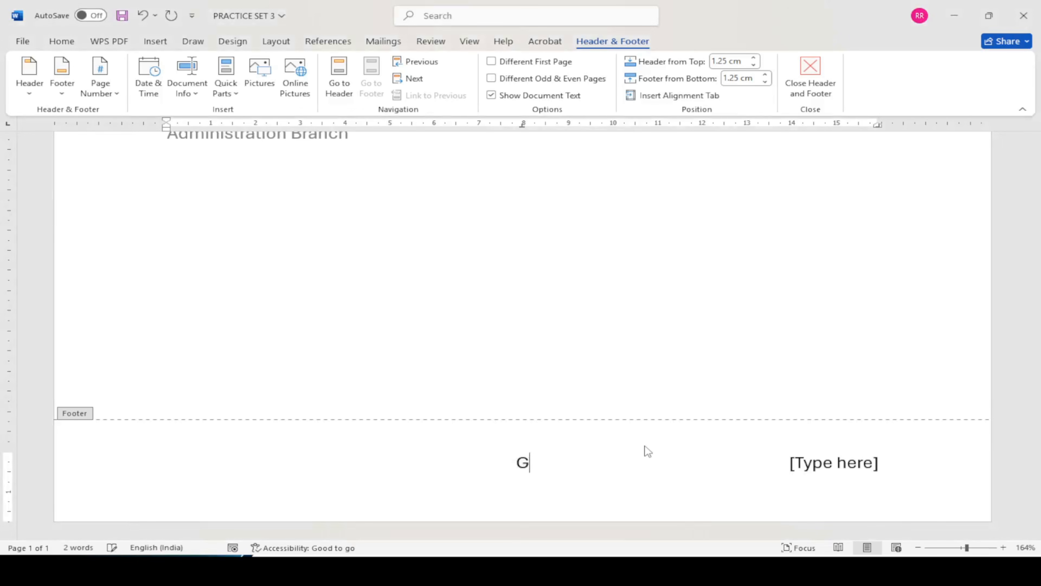
{"action": "type", "text": "HCJAA"}
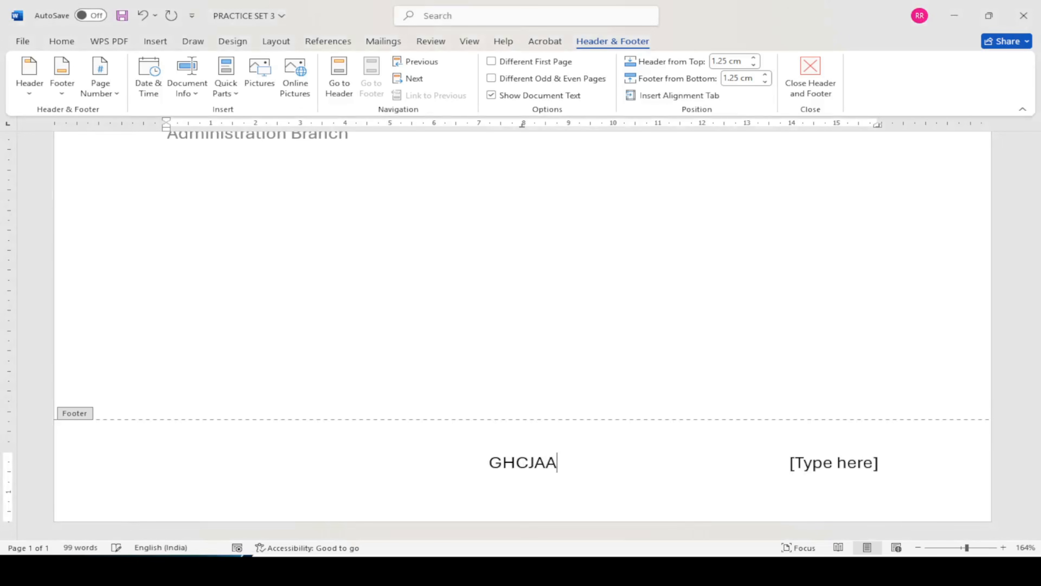
{"action": "key", "text": "BackSpace"}
{"action": "key", "text": "BackSpace"}
{"action": "key", "text": "BackSpace"}
{"action": "type", "text": "JAA"}
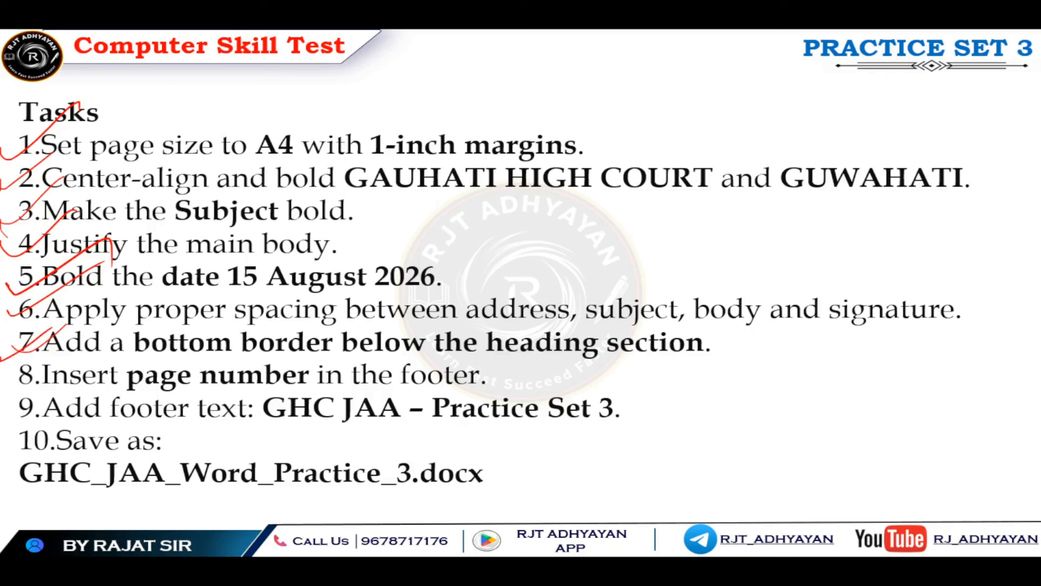
Complete the middle footer text as GHC JAA – Practice Set 3, following the wording on the Tasks slide
{"action": "key", "text": "alt+Tab"}
{"action": "type", "text": "- "}
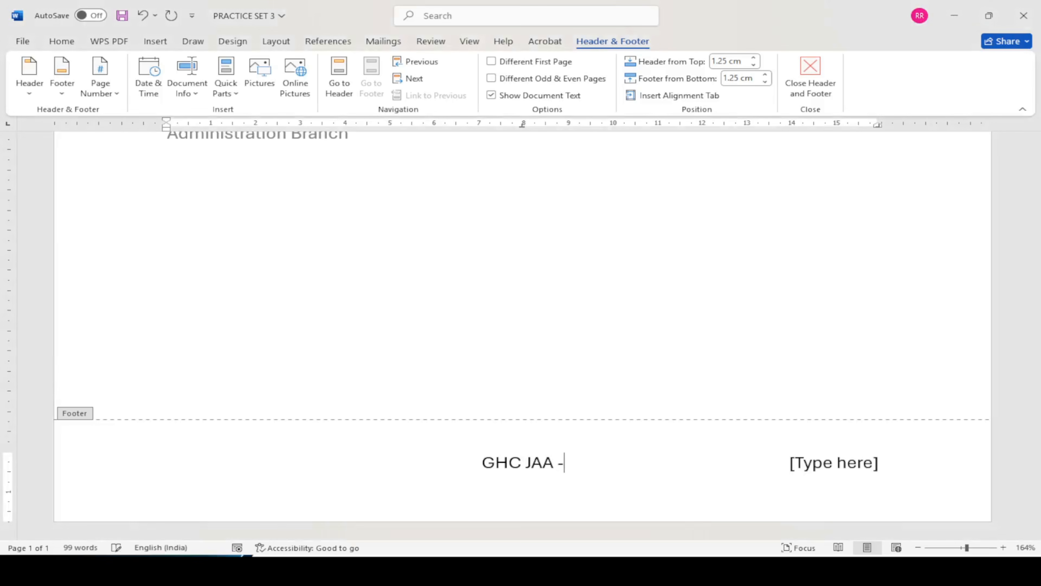
{"action": "type", "text": "p"}
{"action": "key", "text": "BackSpace"}
{"action": "type", "text": "P"}
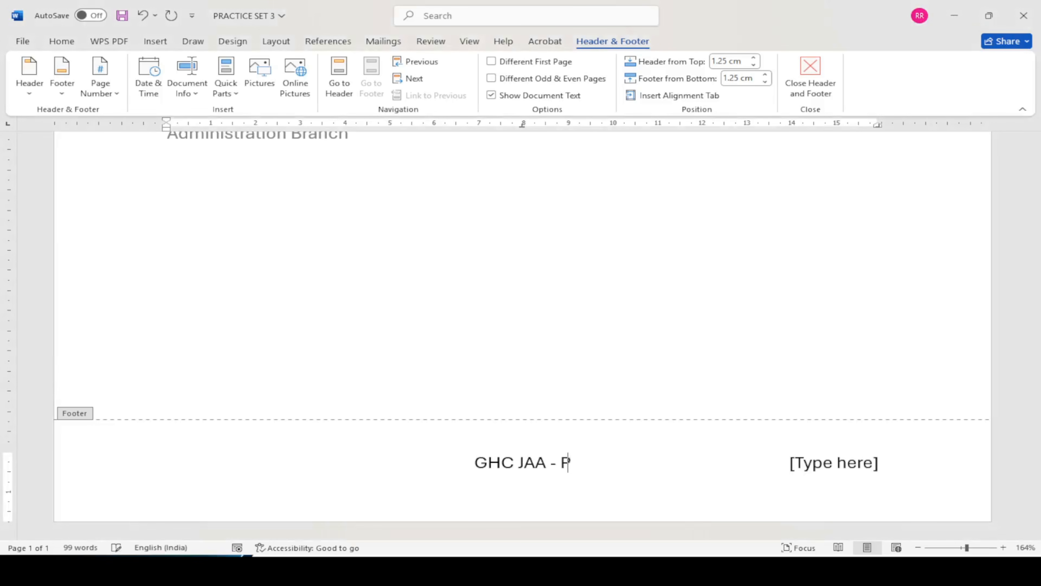
{"action": "type", "text": "ract"}
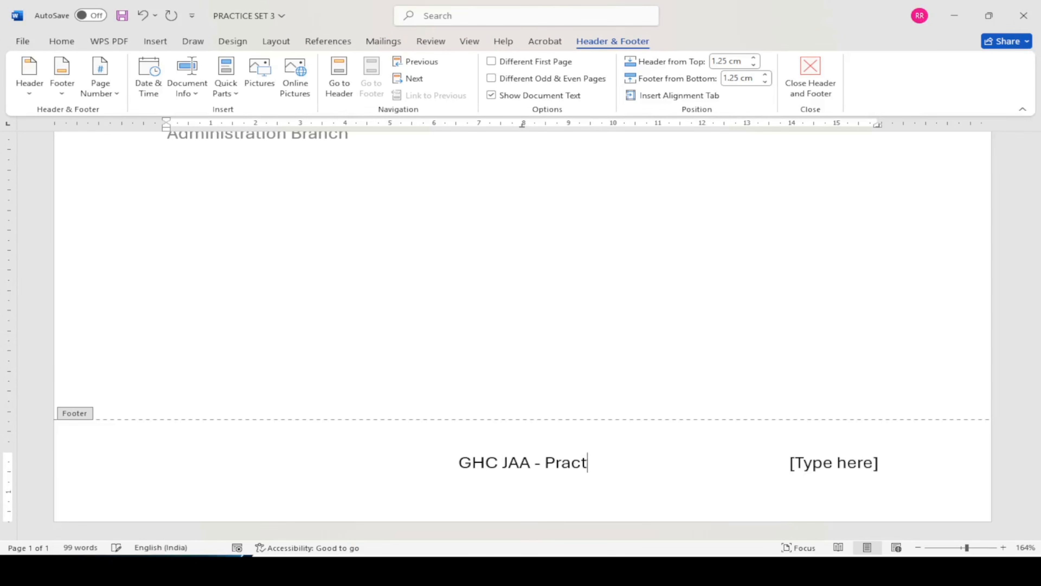
{"action": "type", "text": "ice t"}
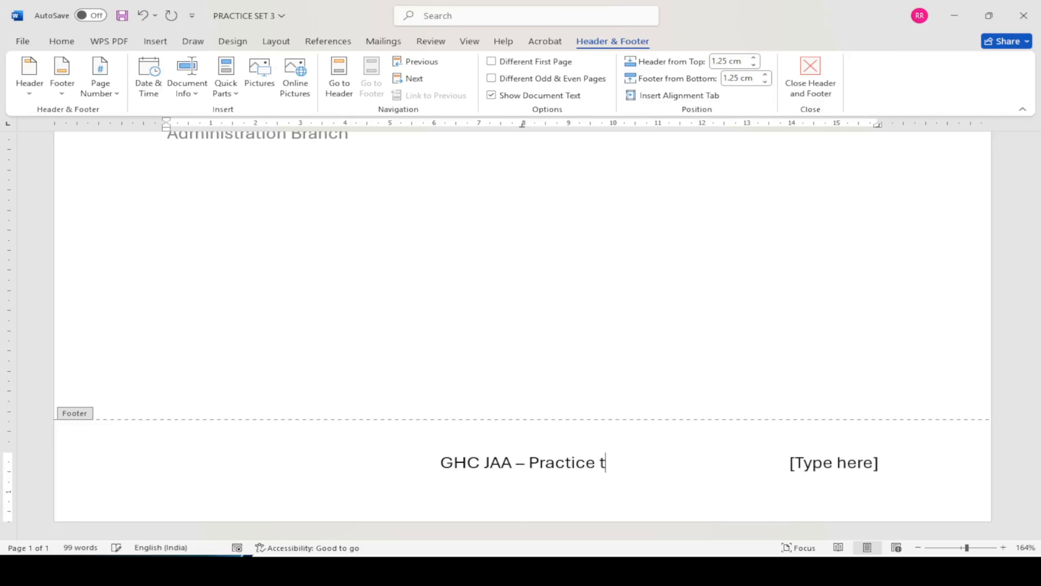
{"action": "key", "text": "BackSpace"}
{"action": "type", "text": "set "}
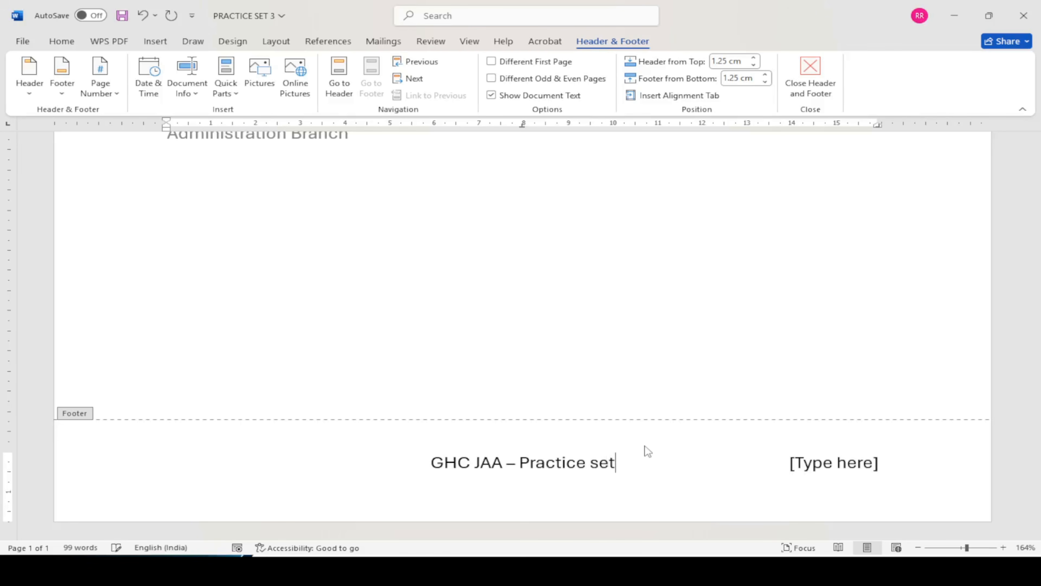
{"action": "type", "text": "3"}
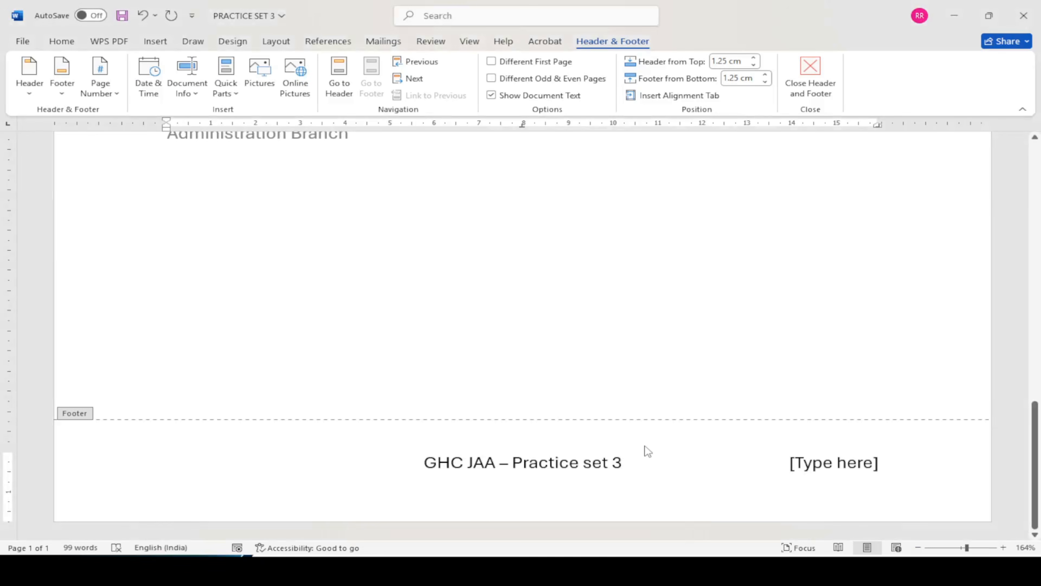
{"action": "type", "text": "."}
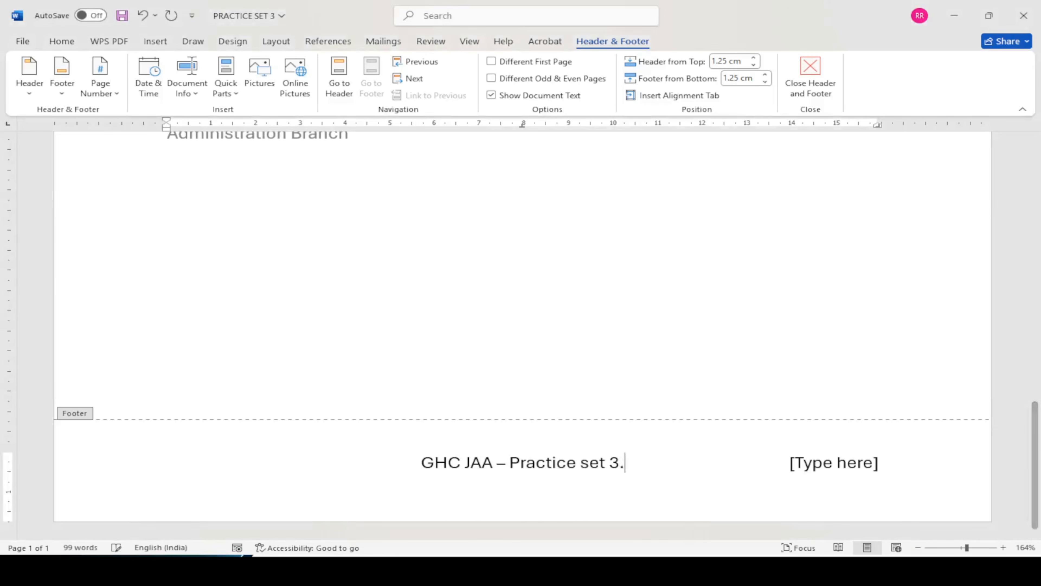
{"action": "key", "text": "BackSpace"}
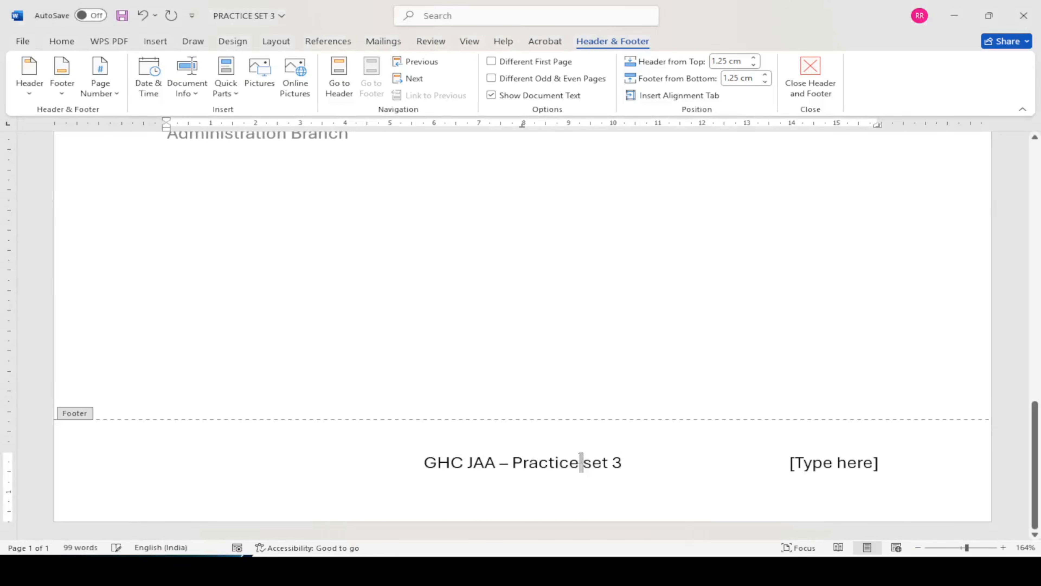
{"action": "left_click_drag", "start_coordinate": [583, 464], "coordinate": [592, 470]}
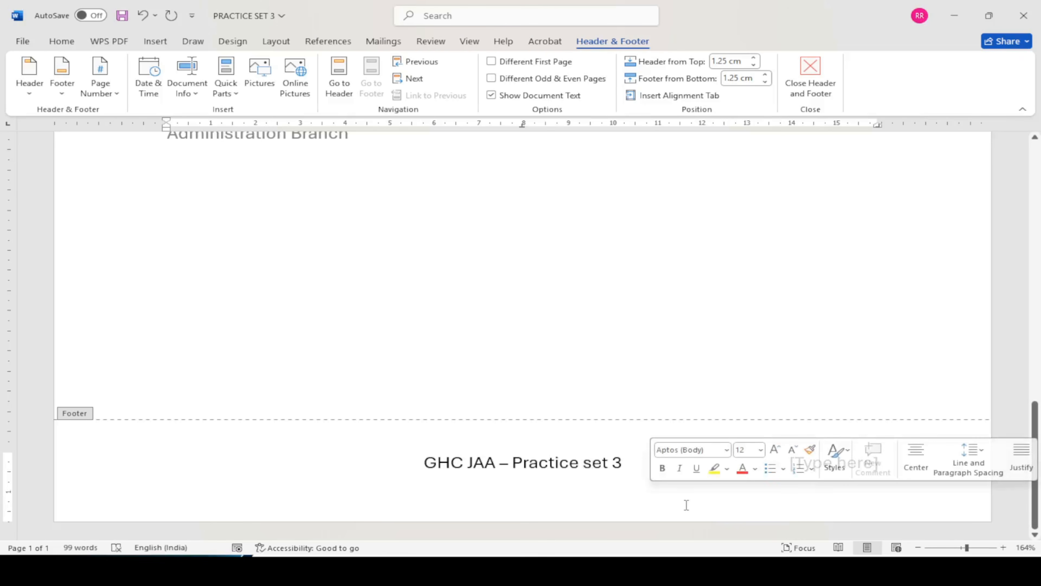
{"action": "type", "text": "S"}
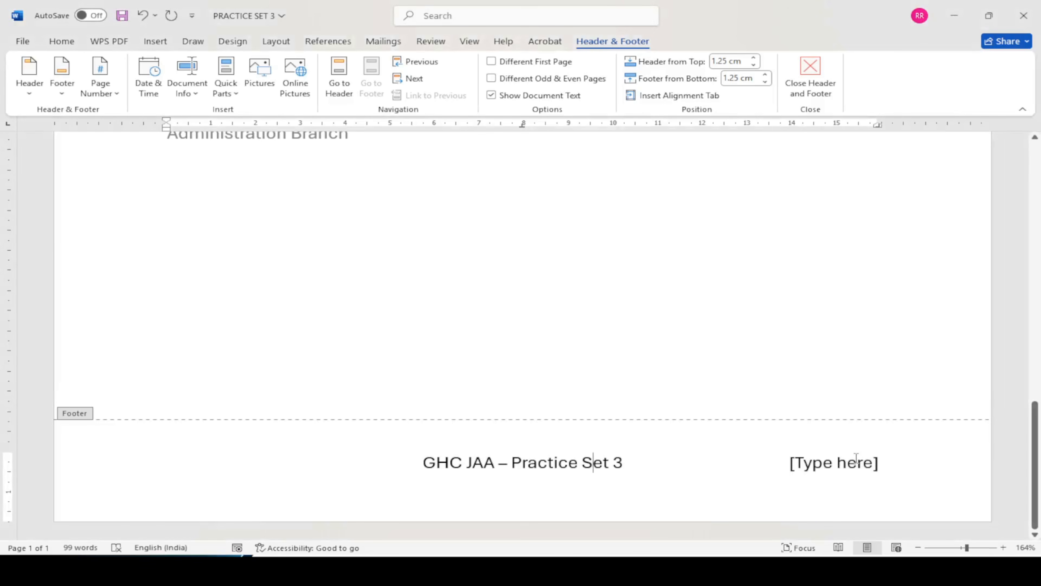
Replace the remaining footer placeholder with a Plain Number page number at the current position
{"action": "left_click", "coordinate": [856, 458]}
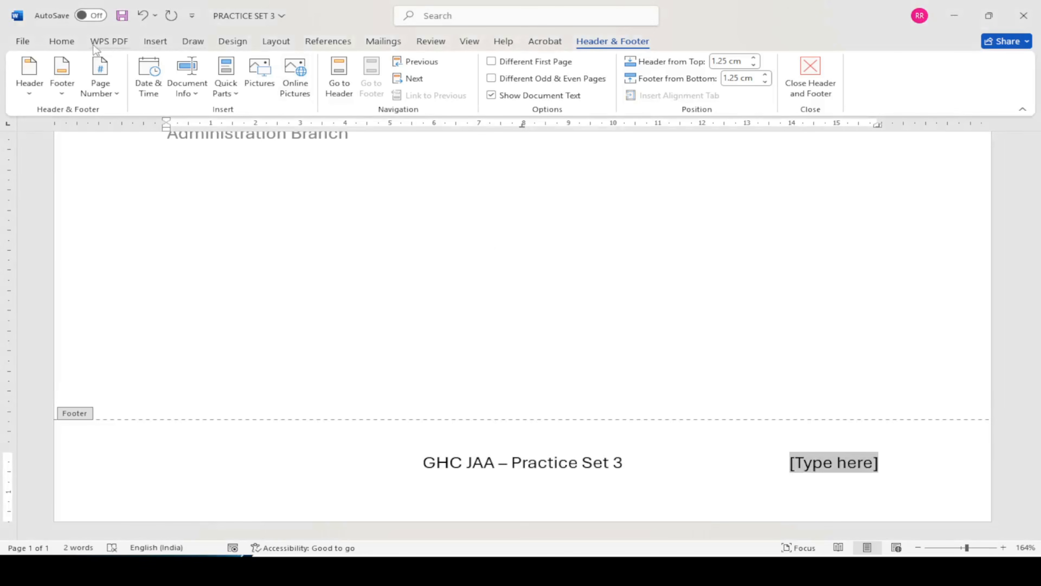
{"action": "left_click", "coordinate": [154, 42]}
{"action": "left_click", "coordinate": [682, 92]}
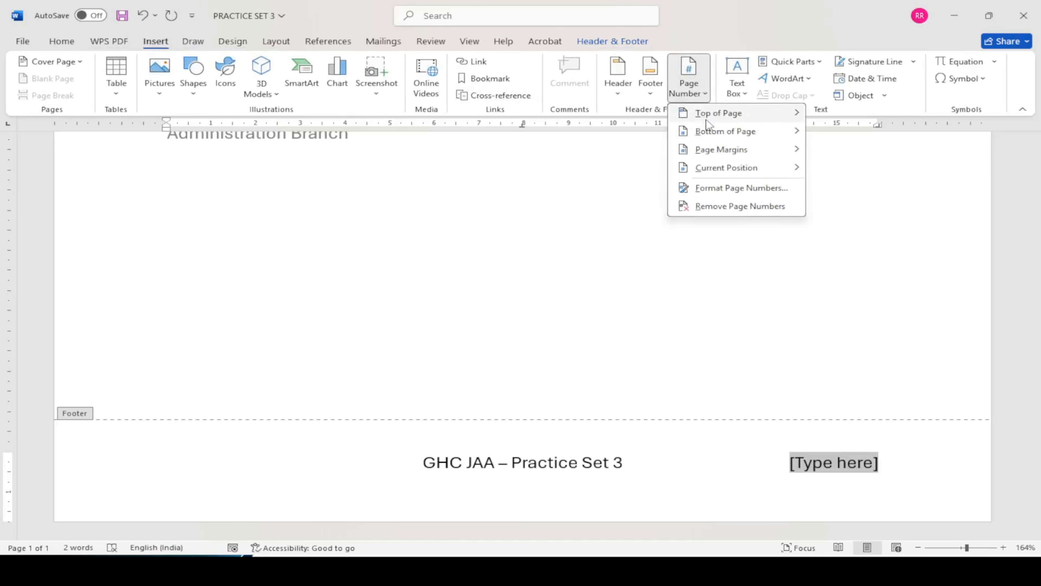
{"action": "mouse_move", "coordinate": [706, 169]}
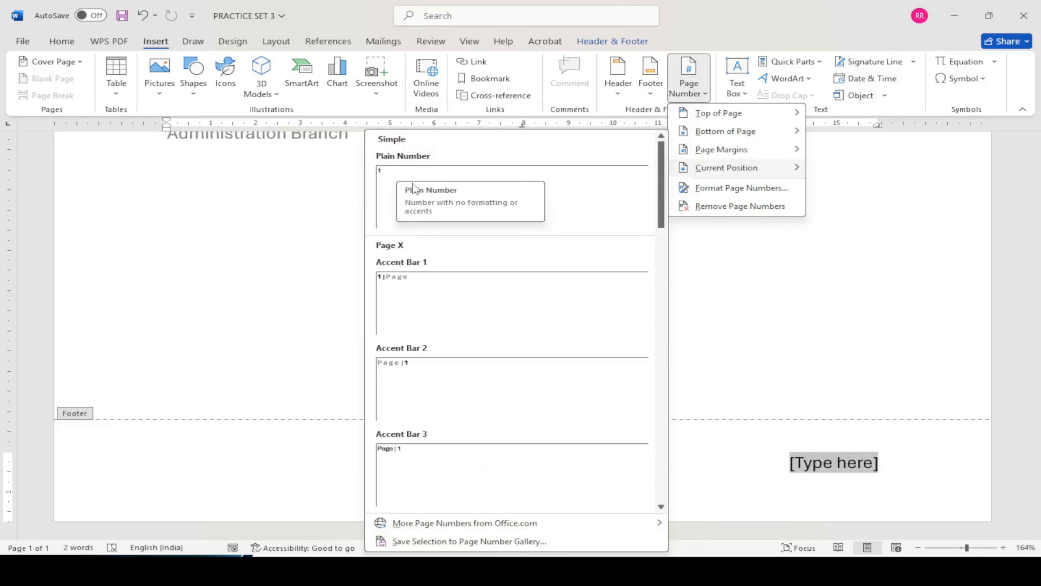
{"action": "left_click", "coordinate": [395, 175]}
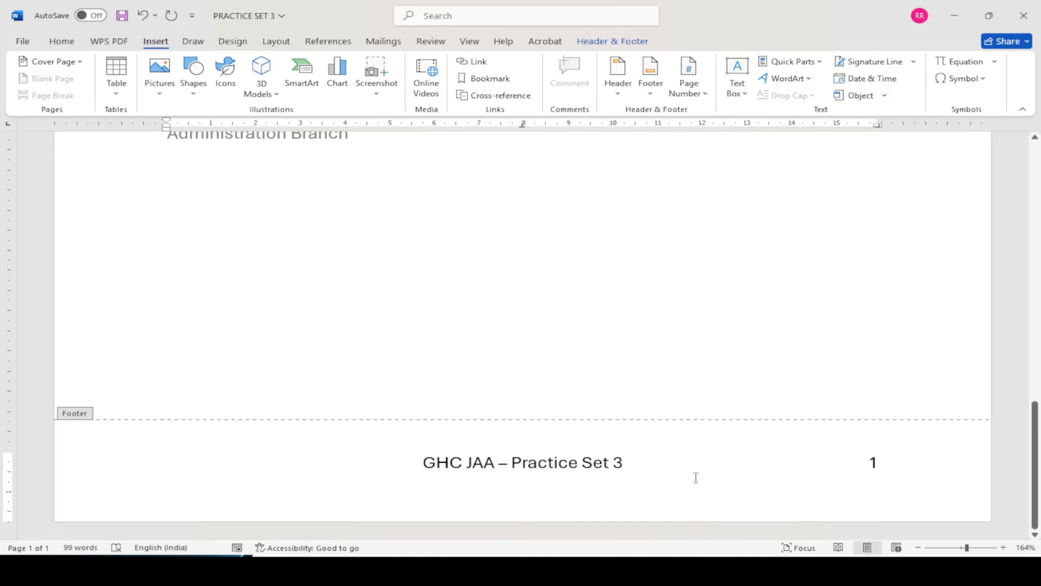
Check the footer tasks on the Tasks slide, then leave footer editing in the letter
{"action": "key", "text": "alt+Tab"}
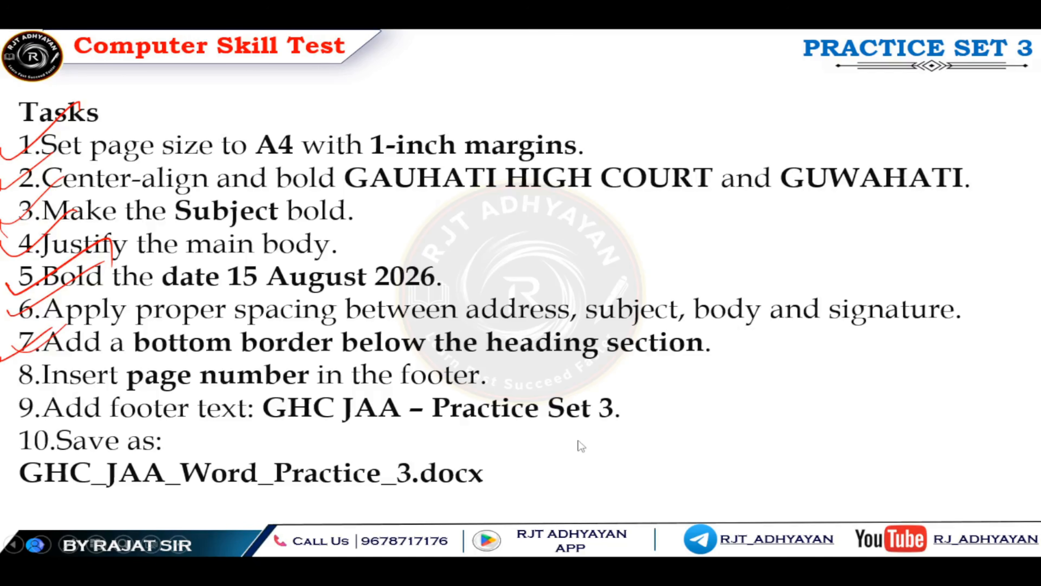
{"action": "key", "text": "alt+Tab"}
{"action": "double_click", "coordinate": [795, 365]}
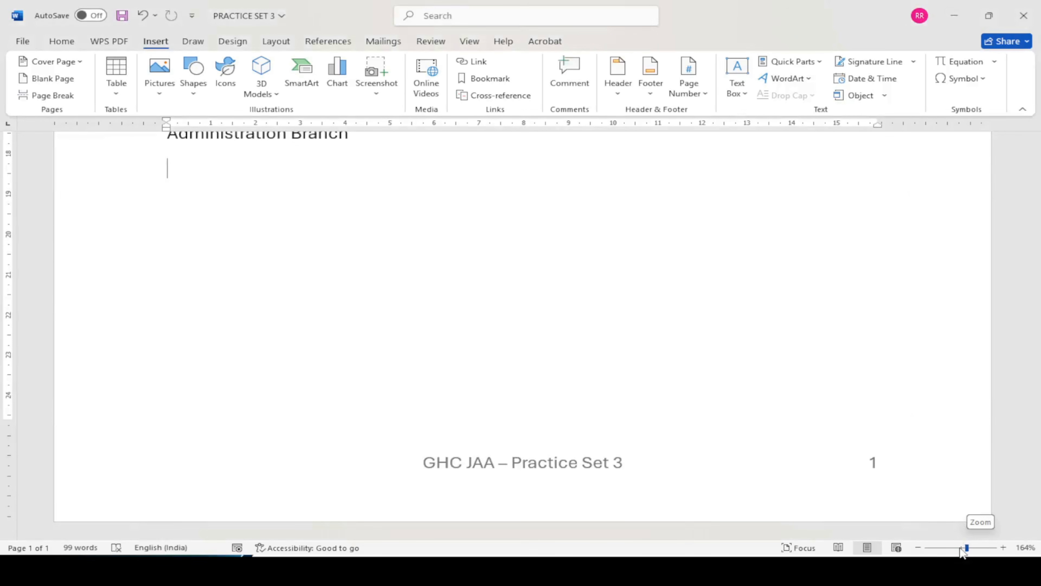
Set the zoom to 100% and review the letter's layout from the heading to the signature
{"action": "left_click", "coordinate": [960, 548]}
{"action": "scroll", "coordinate": [656, 387], "scroll_direction": "up", "scroll_amount": 5}
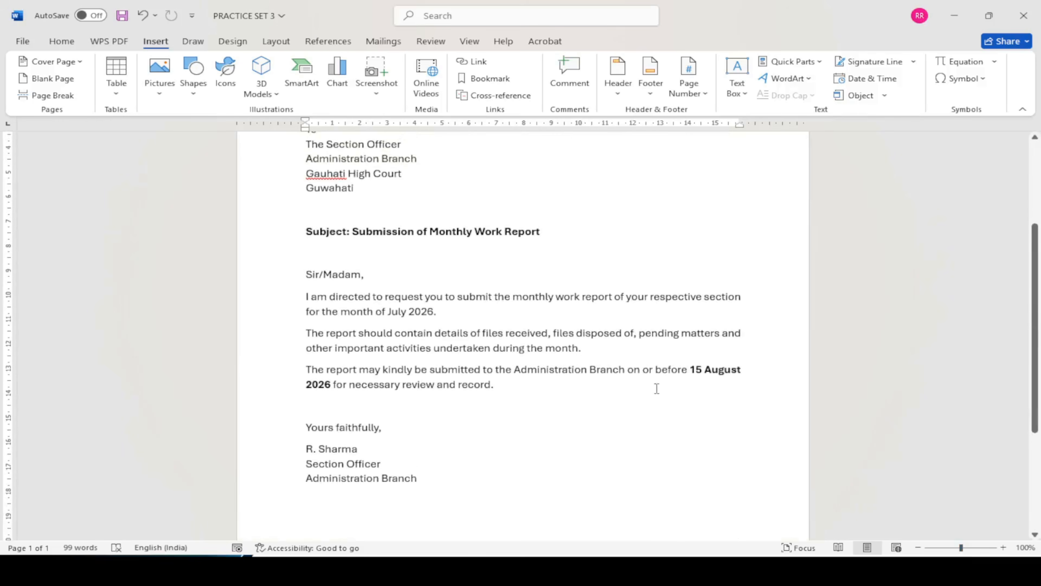
{"action": "scroll", "coordinate": [656, 388], "scroll_direction": "up", "scroll_amount": 4}
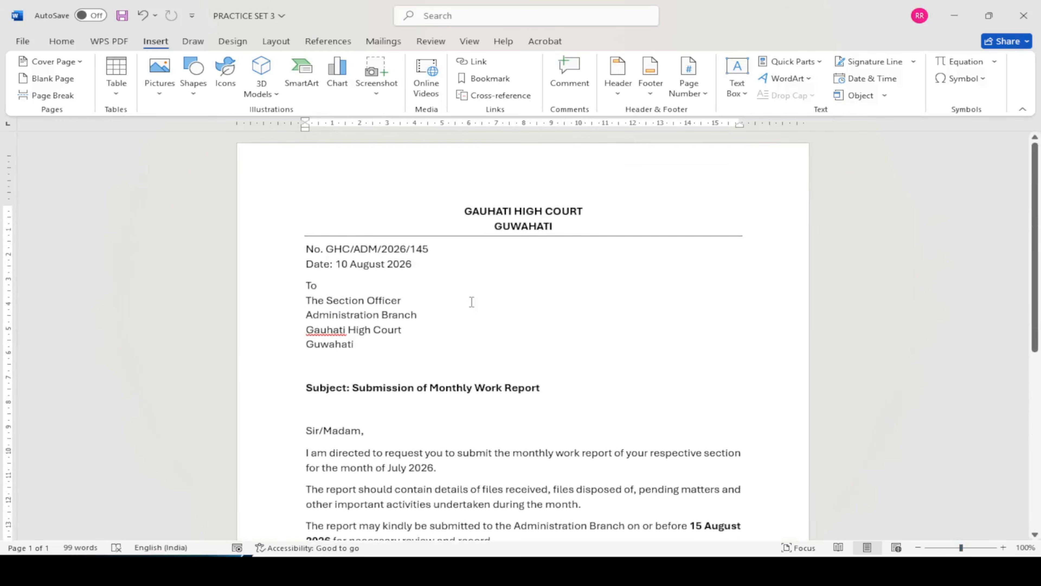
{"action": "scroll", "coordinate": [472, 301], "scroll_direction": "down", "scroll_amount": 3}
{"action": "scroll", "coordinate": [479, 328], "scroll_direction": "up", "scroll_amount": 2}
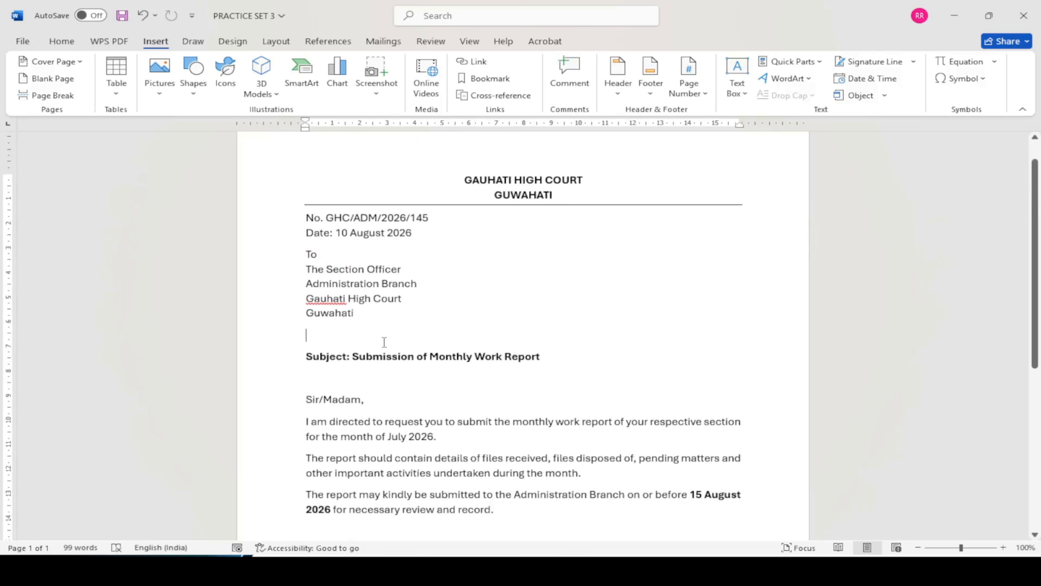
{"action": "scroll", "coordinate": [546, 422], "scroll_direction": "down", "scroll_amount": 3}
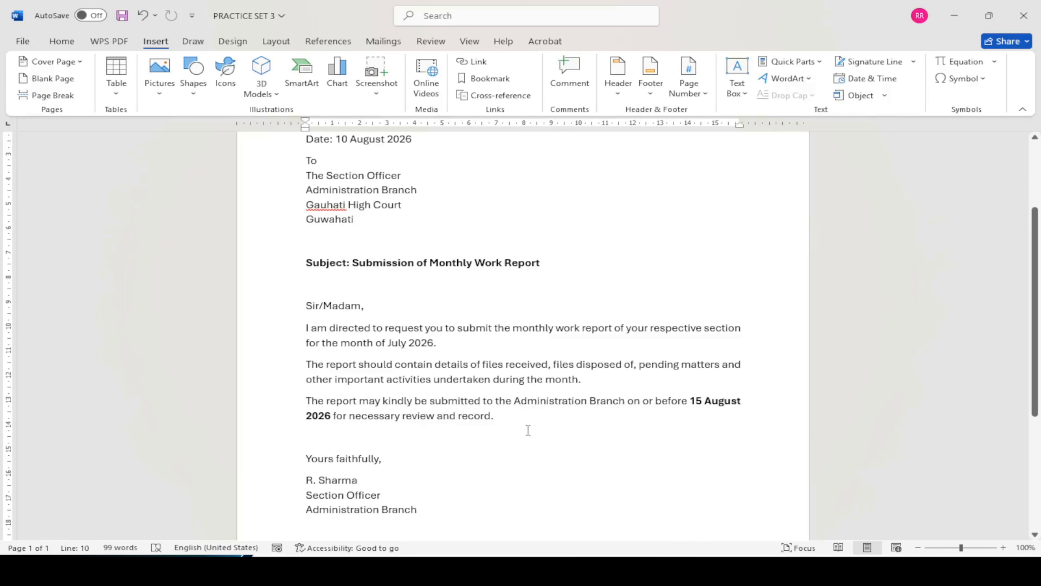
{"action": "scroll", "coordinate": [467, 424], "scroll_direction": "down", "scroll_amount": 2}
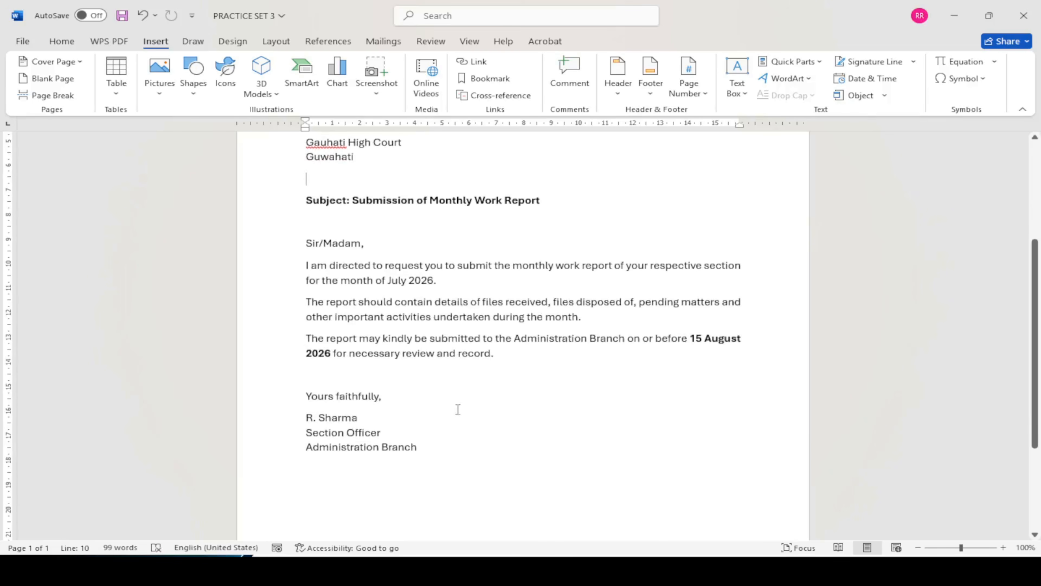
{"action": "scroll", "coordinate": [457, 409], "scroll_direction": "up", "scroll_amount": 1}
Consult the Tasks slide for the page setup requirements and return to the letter
{"action": "key", "text": "super+Tab"}
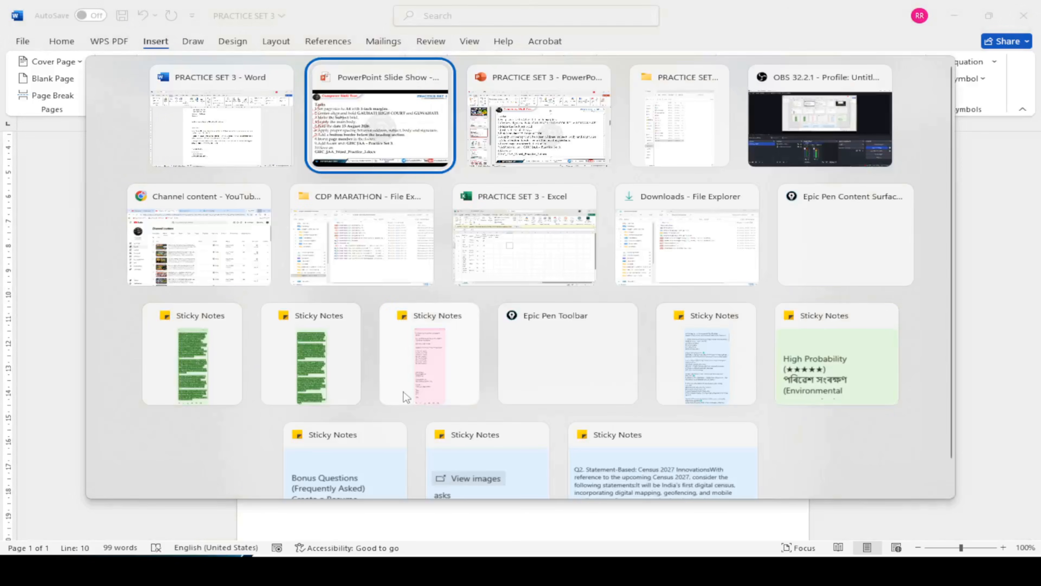
{"action": "key", "text": "alt+Tab"}
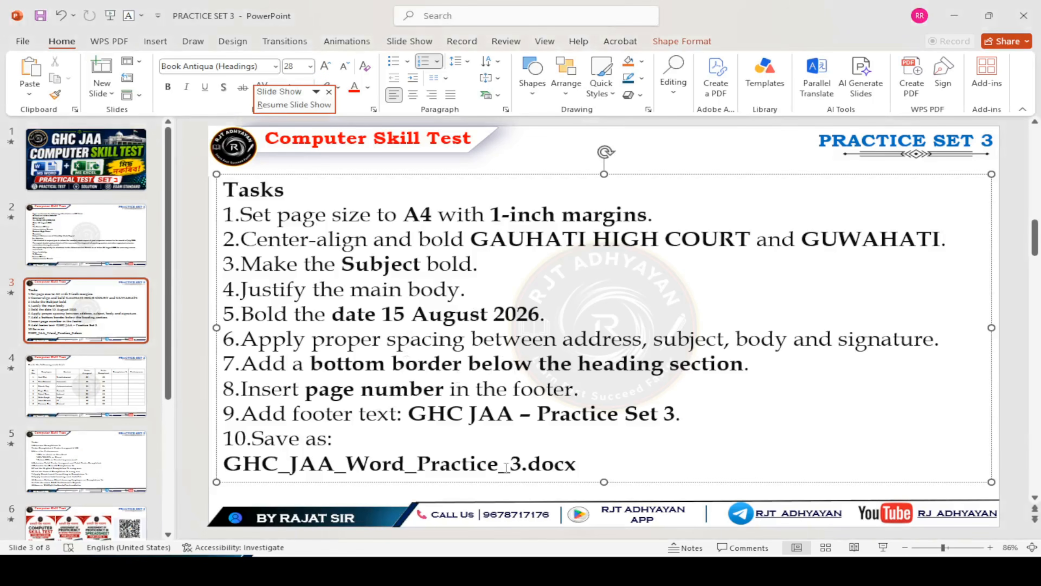
{"action": "key", "text": "alt+Tab"}
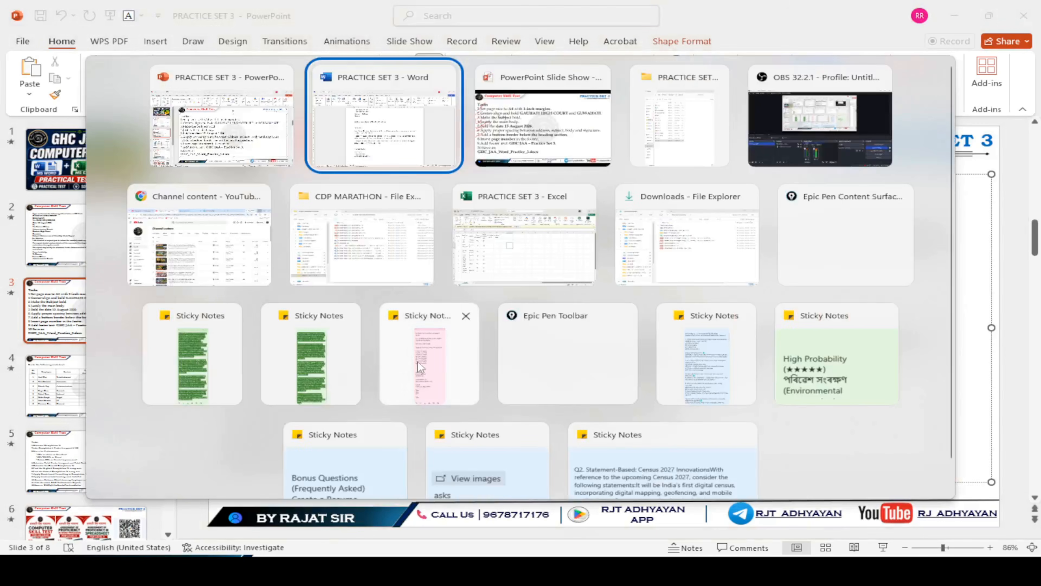
{"action": "key", "text": "alt+Tab"}
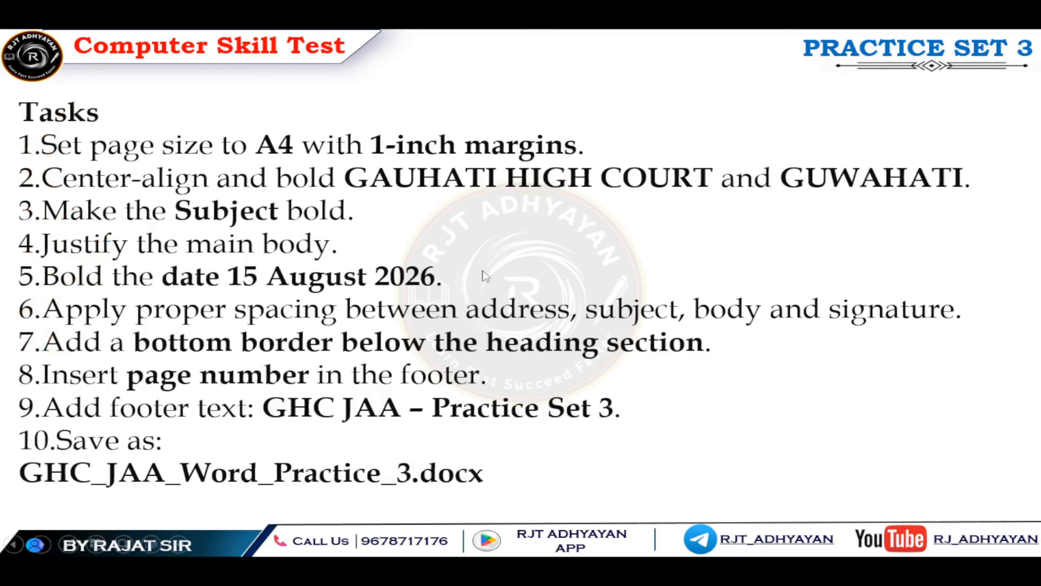
{"action": "key", "text": "alt+Tab"}
{"action": "key", "text": "alt+Tab"}
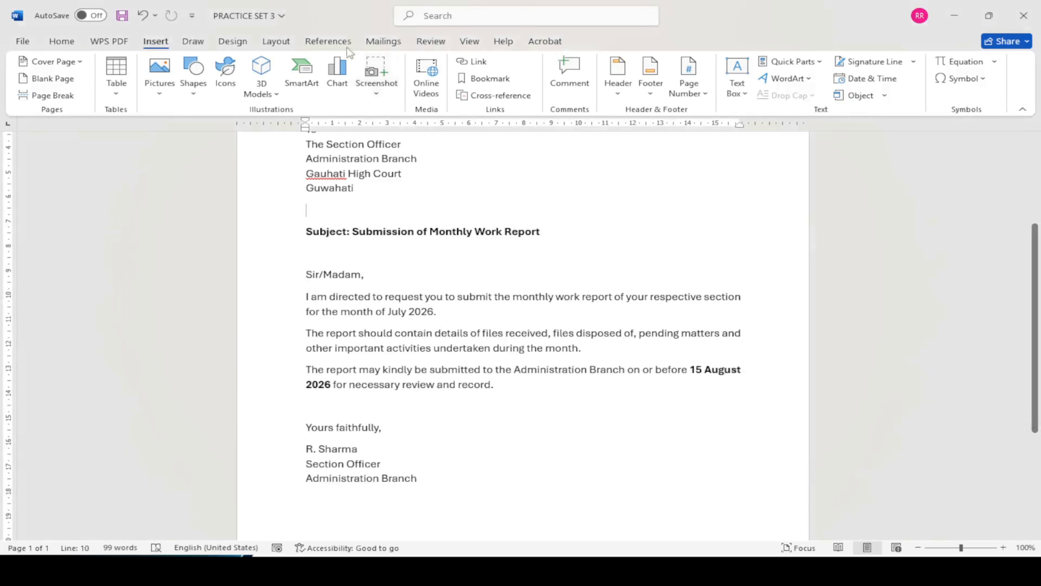
Examine the paper size selected for the letter without changing it
{"action": "left_click", "coordinate": [283, 47]}
{"action": "left_click", "coordinate": [113, 84]}
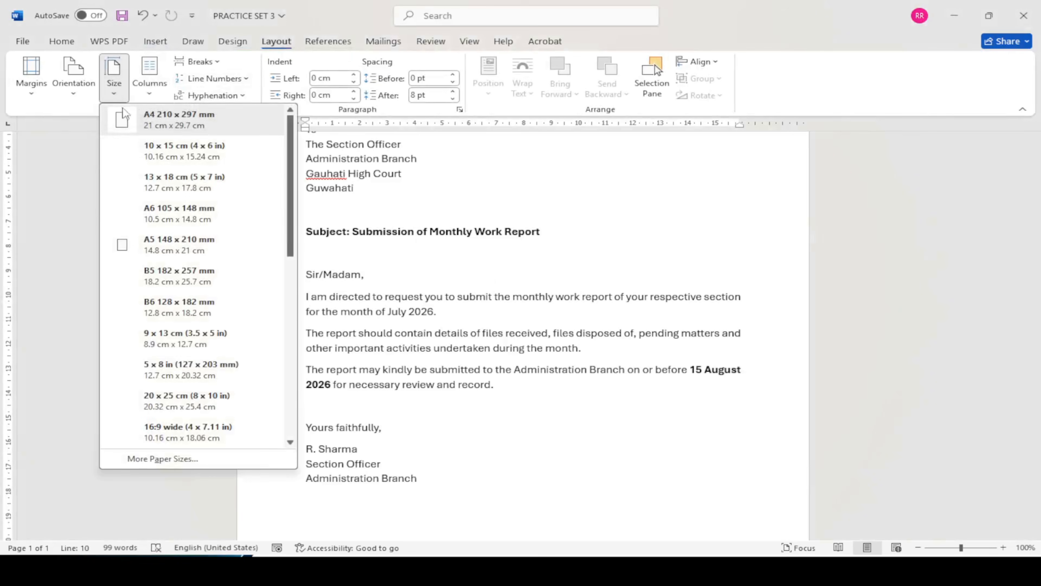
{"action": "left_click", "coordinate": [657, 411]}
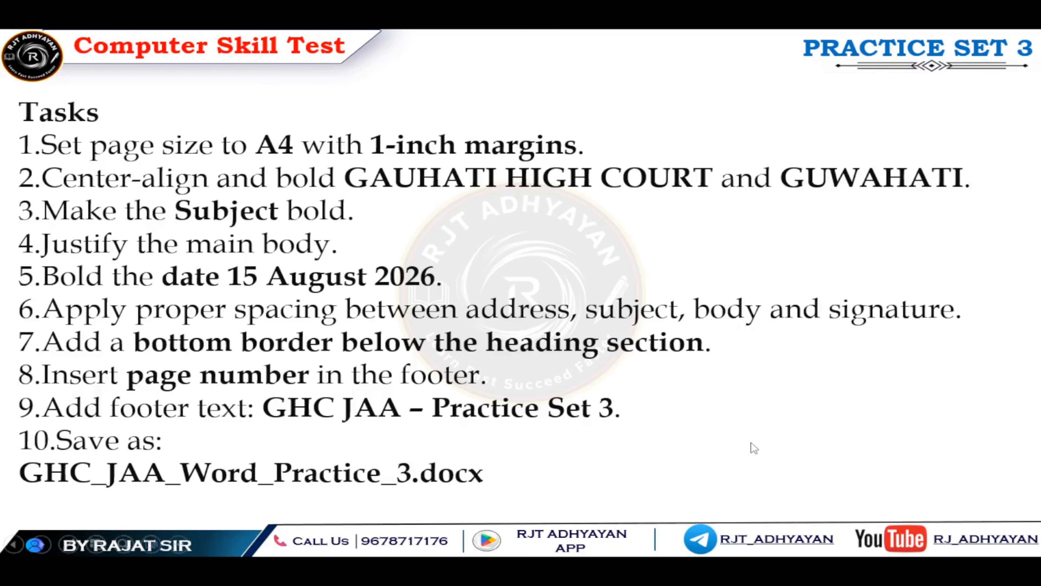
Tick off the page size task on the Tasks slide and examine the letter's custom margins without changing them
{"action": "key", "text": "alt+Tab"}
{"action": "left_click_drag", "start_coordinate": [593, 140], "coordinate": [668, 101]}
{"action": "key", "text": "alt+Tab"}
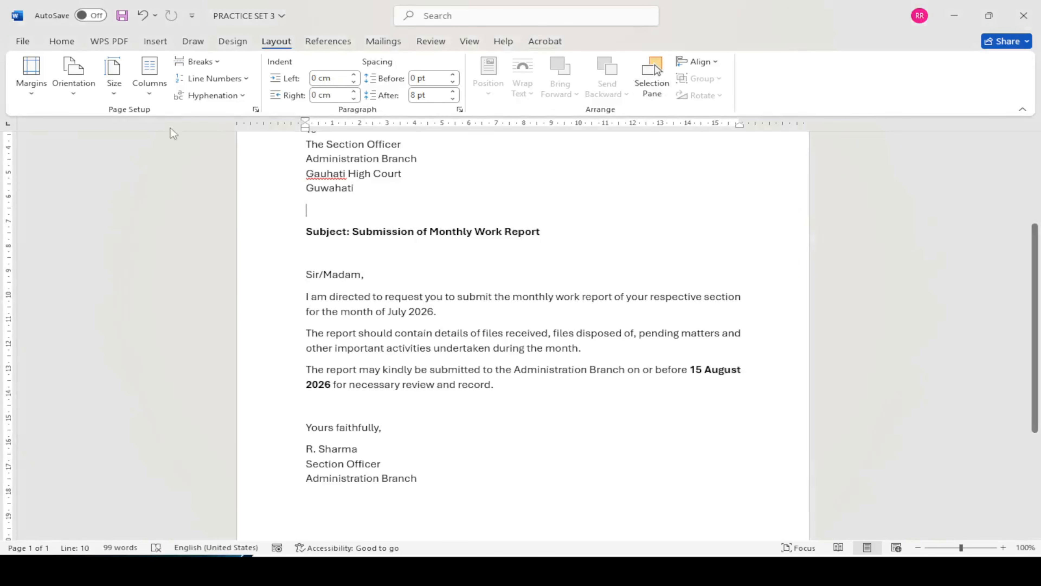
{"action": "left_click", "coordinate": [29, 97]}
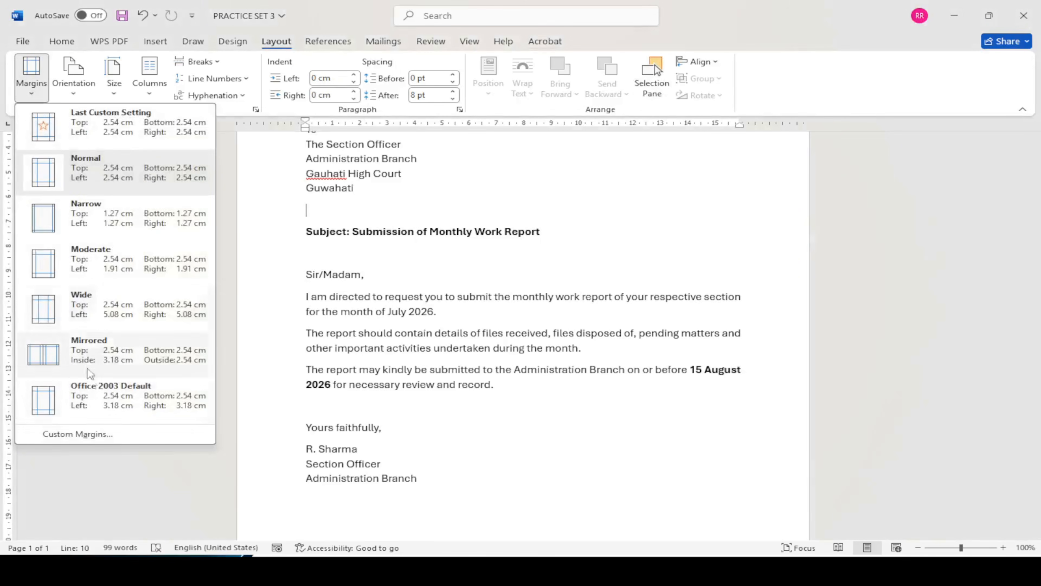
{"action": "left_click", "coordinate": [106, 433]}
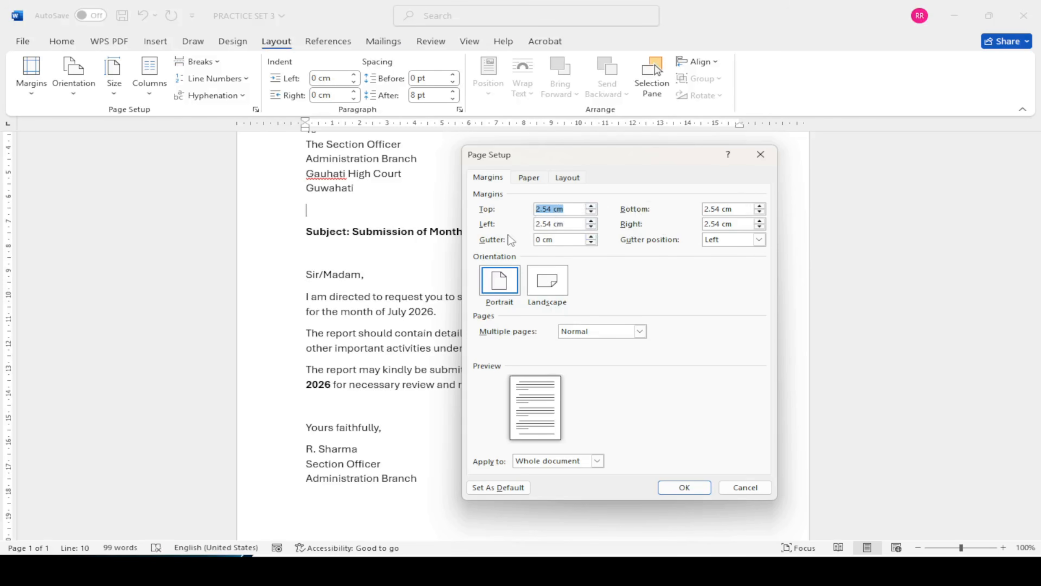
{"action": "left_click", "coordinate": [760, 155]}
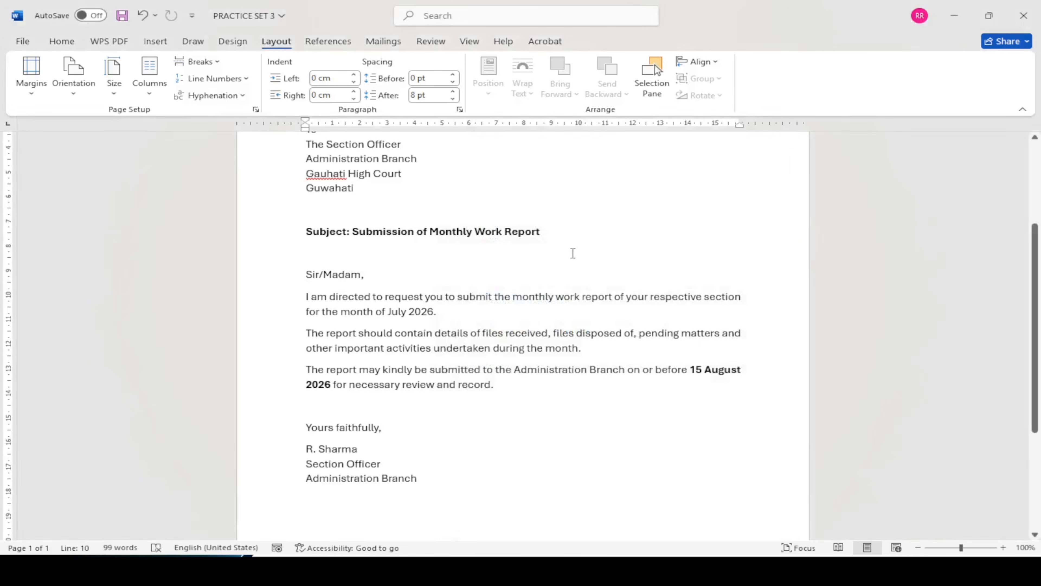
Return to the Tasks slide show and mark the heading alignment task beside GUWAHATI in red ink
{"action": "key", "text": "super+Tab"}
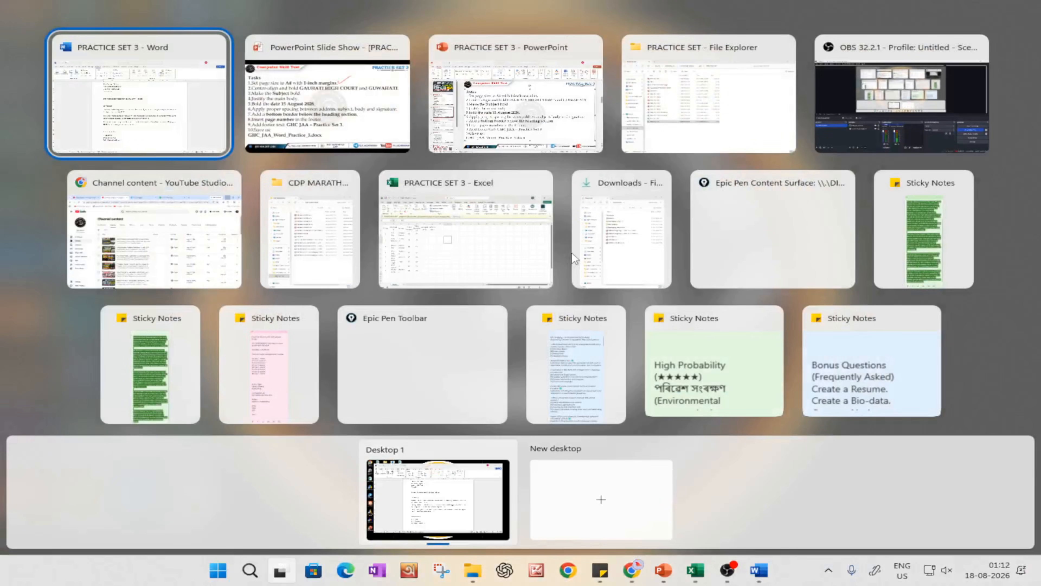
{"action": "key", "text": "super"}
{"action": "left_click", "coordinate": [860, 314]}
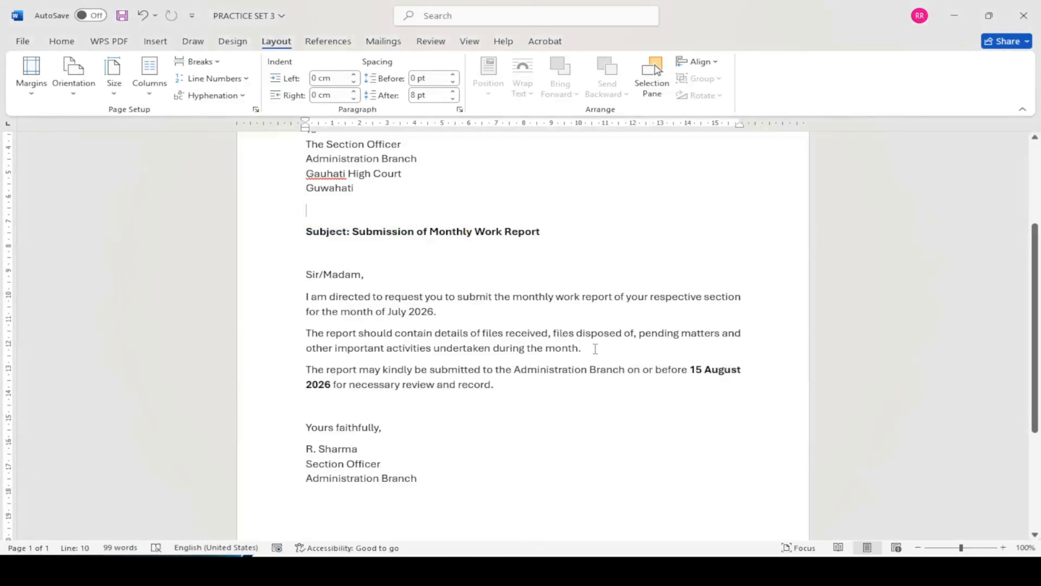
{"action": "key", "text": "alt+Tab"}
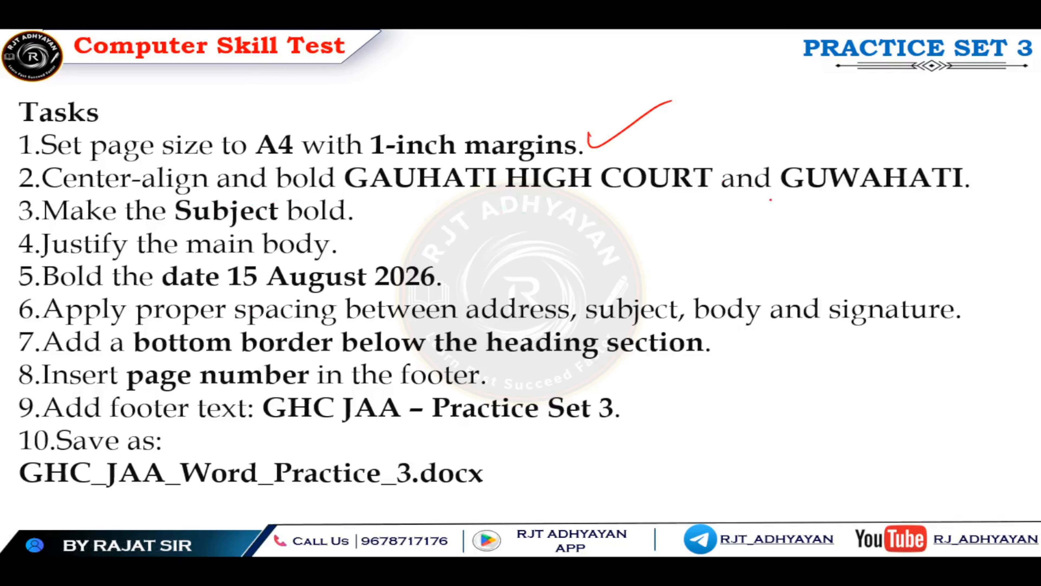
{"action": "left_click_drag", "start_coordinate": [770, 200], "coordinate": [901, 193]}
{"action": "key", "text": "alt+Tab"}
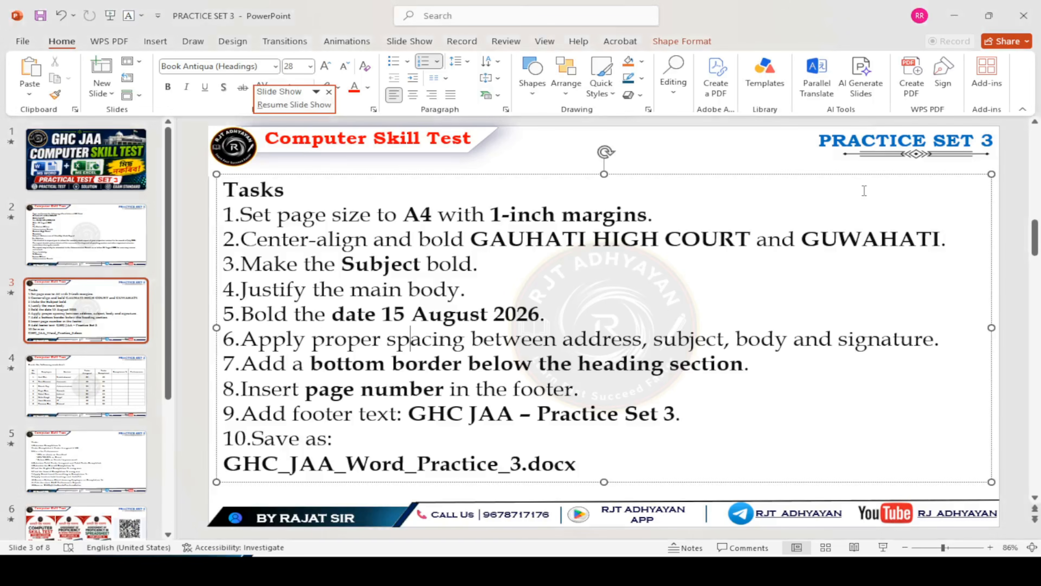
Zoom the letter to 120% and check its heading and subject formatting against the Tasks slide
{"action": "key", "text": "alt+Tab"}
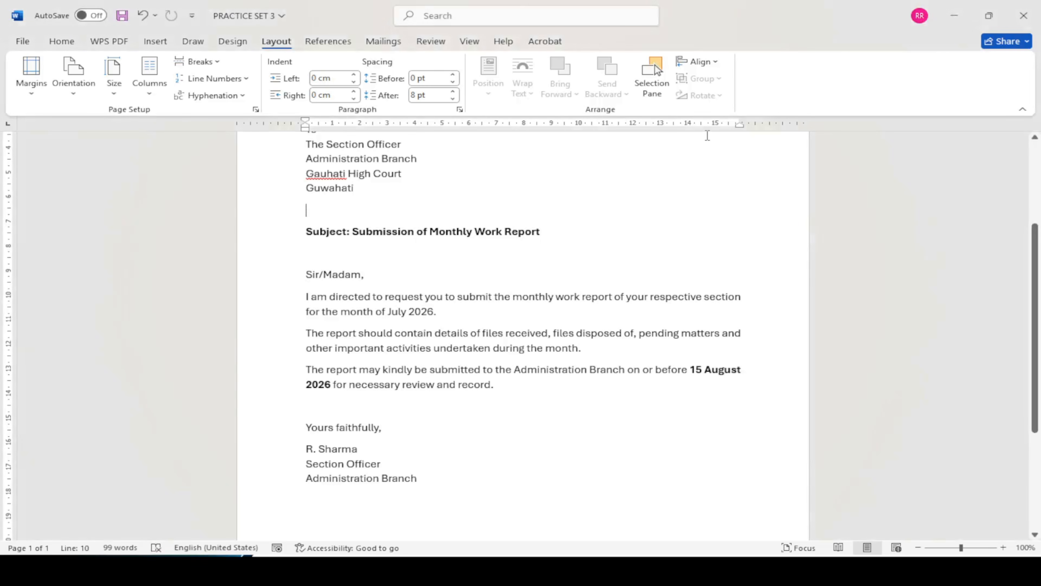
{"action": "scroll", "coordinate": [707, 136], "scroll_direction": "up", "scroll_amount": 4}
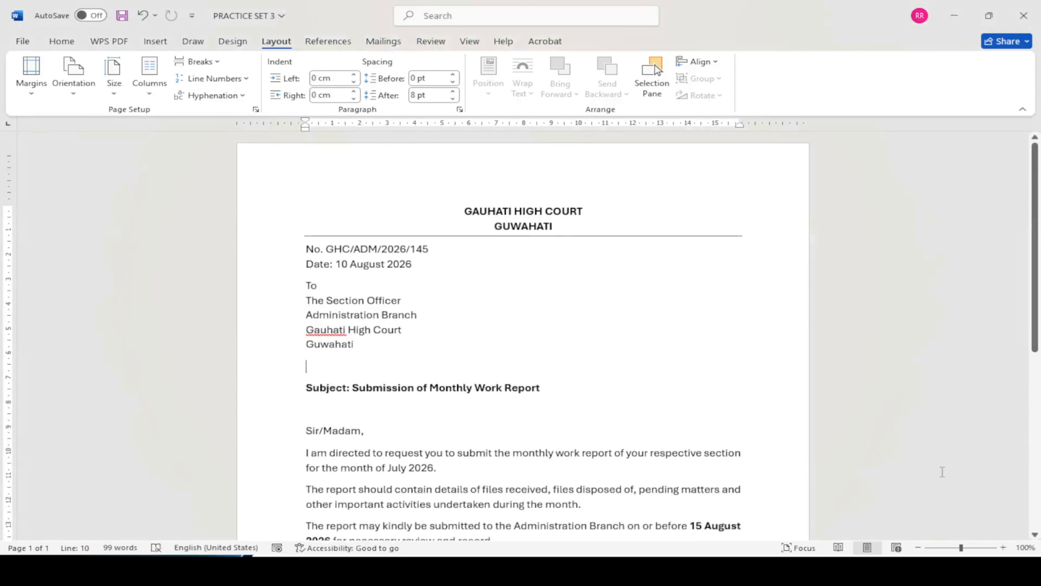
{"action": "left_click", "coordinate": [1003, 548]}
{"action": "left_click", "coordinate": [1004, 548]}
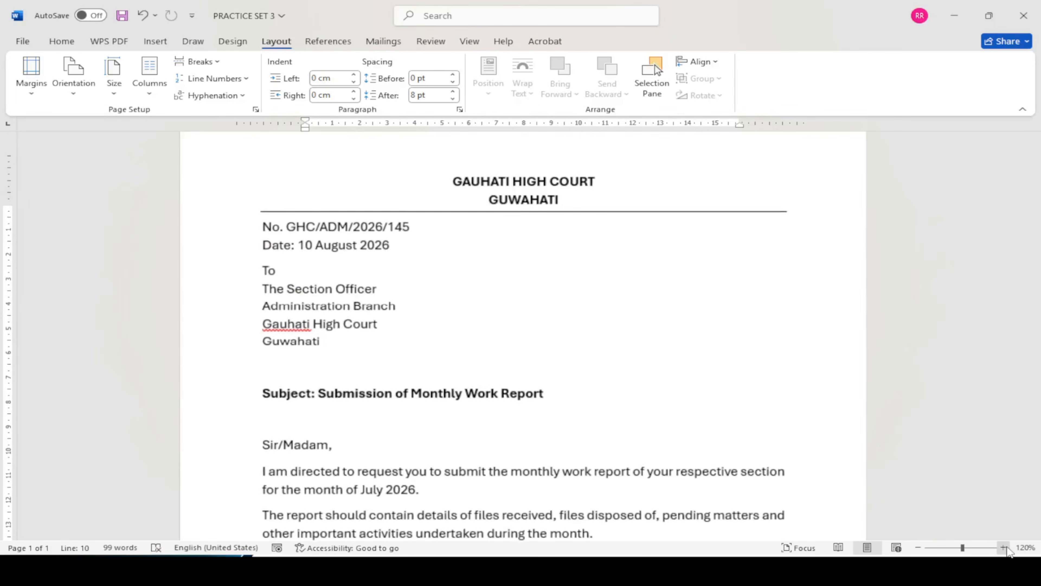
{"action": "key", "text": "alt+Tab"}
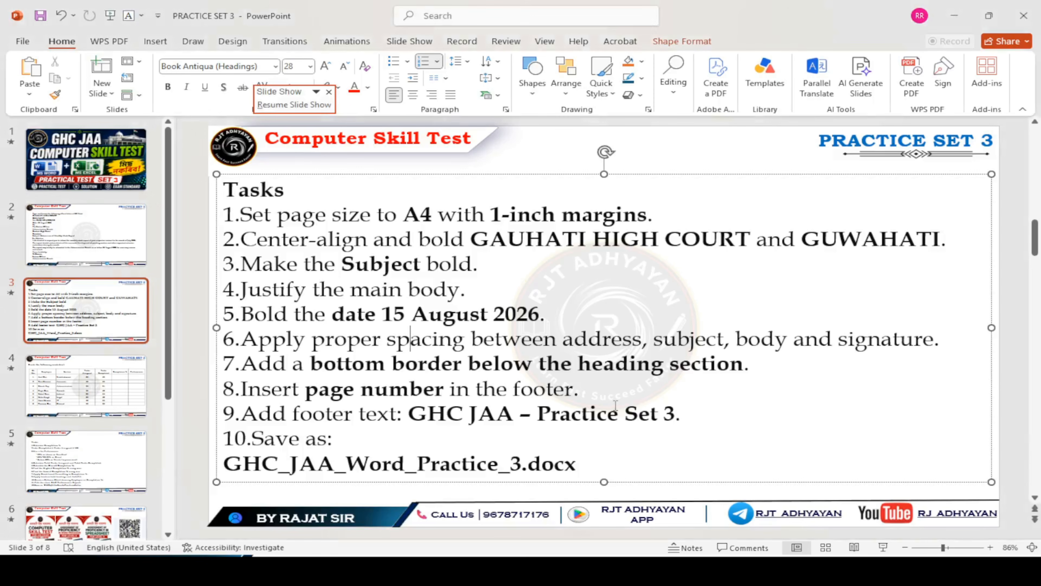
{"action": "key", "text": "alt+Tab"}
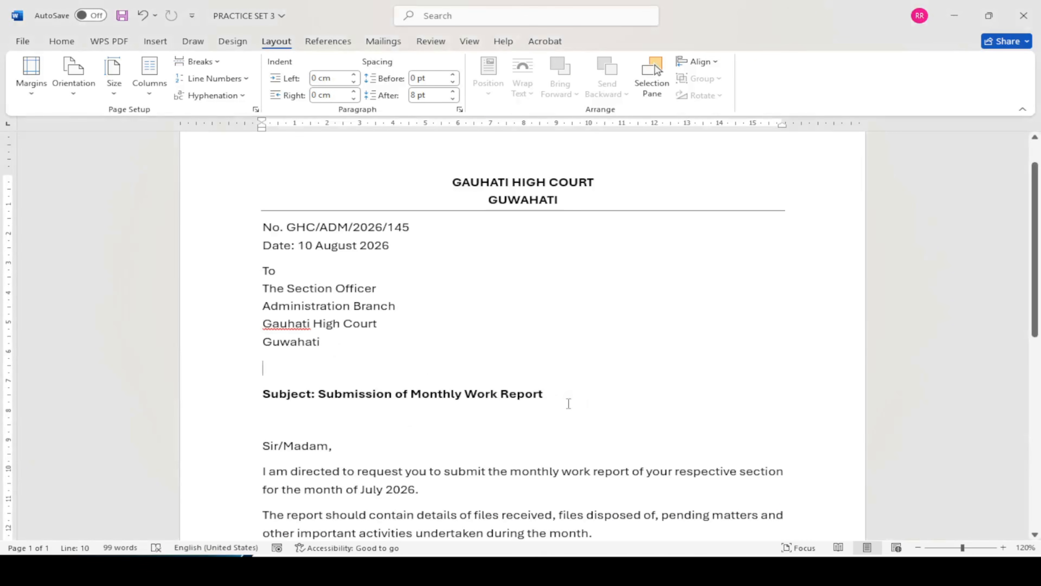
{"action": "key", "text": "alt+Tab"}
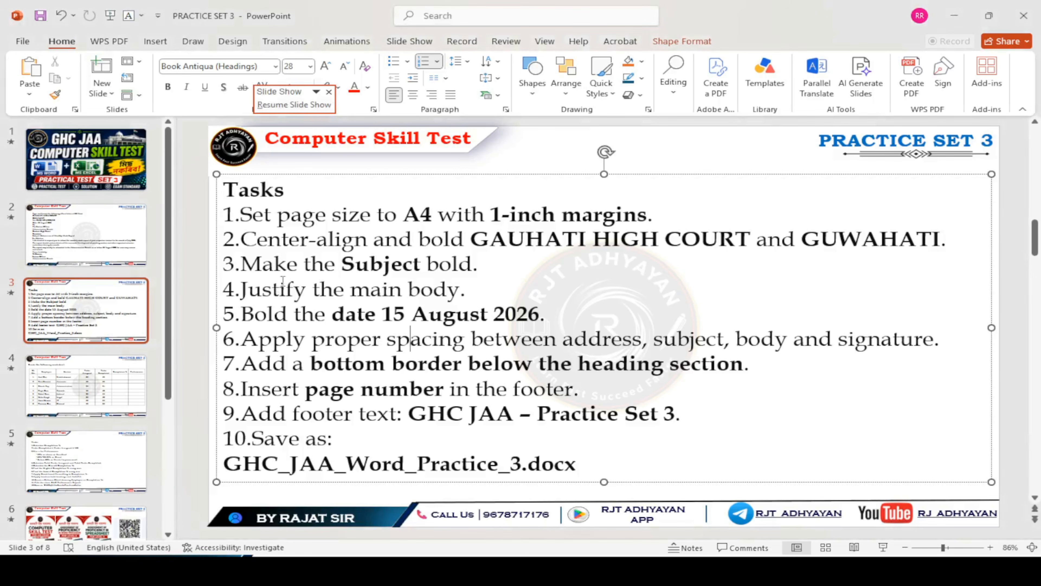
{"action": "key", "text": "alt+Tab"}
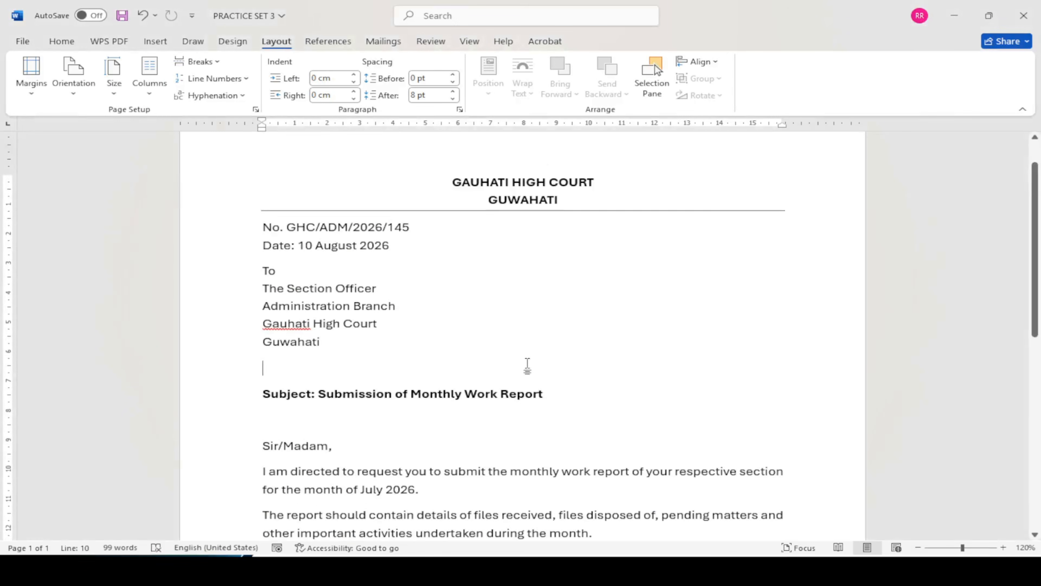
Check the letter's body justification, bold date and spacing between sections against the Tasks slide
{"action": "scroll", "coordinate": [527, 365], "scroll_direction": "down", "scroll_amount": 3}
{"action": "key", "text": "alt+Tab"}
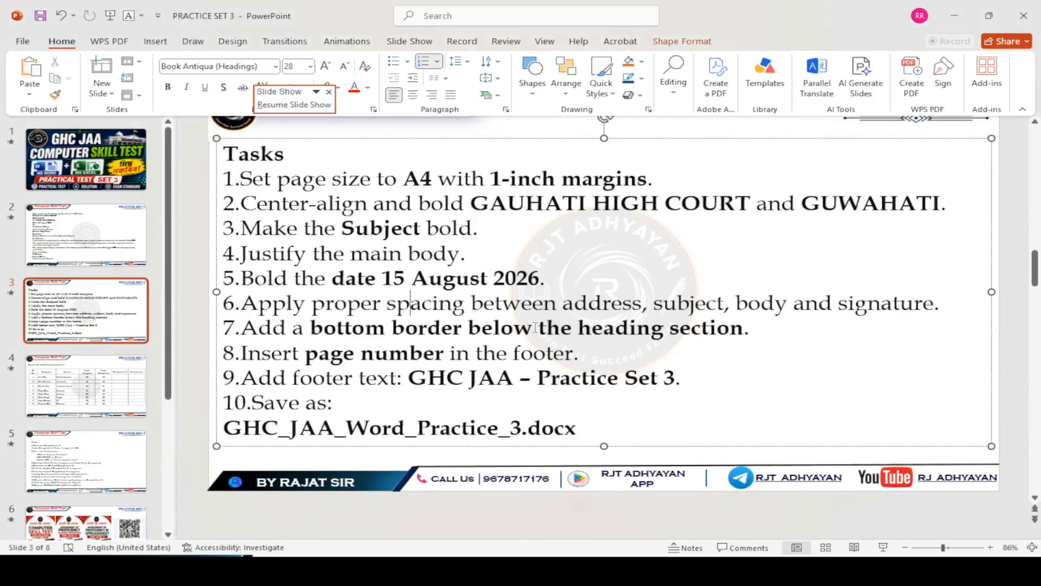
{"action": "key", "text": "alt+Tab"}
{"action": "scroll", "coordinate": [481, 353], "scroll_direction": "down", "scroll_amount": 2}
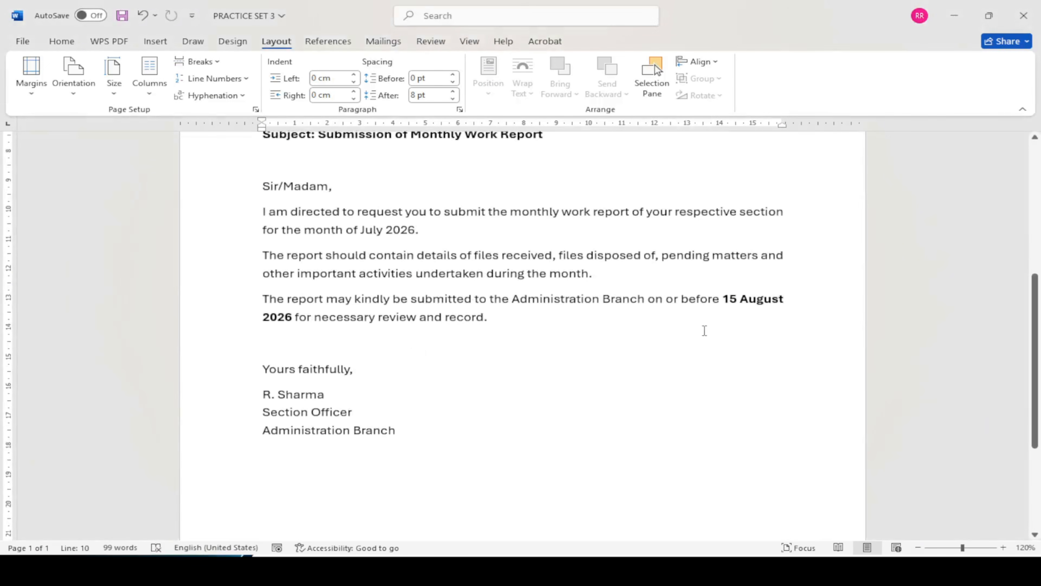
{"action": "key", "text": "alt+Tab"}
{"action": "scroll", "coordinate": [438, 383], "scroll_direction": "down", "scroll_amount": 1}
{"action": "scroll", "coordinate": [429, 370], "scroll_direction": "up", "scroll_amount": 1}
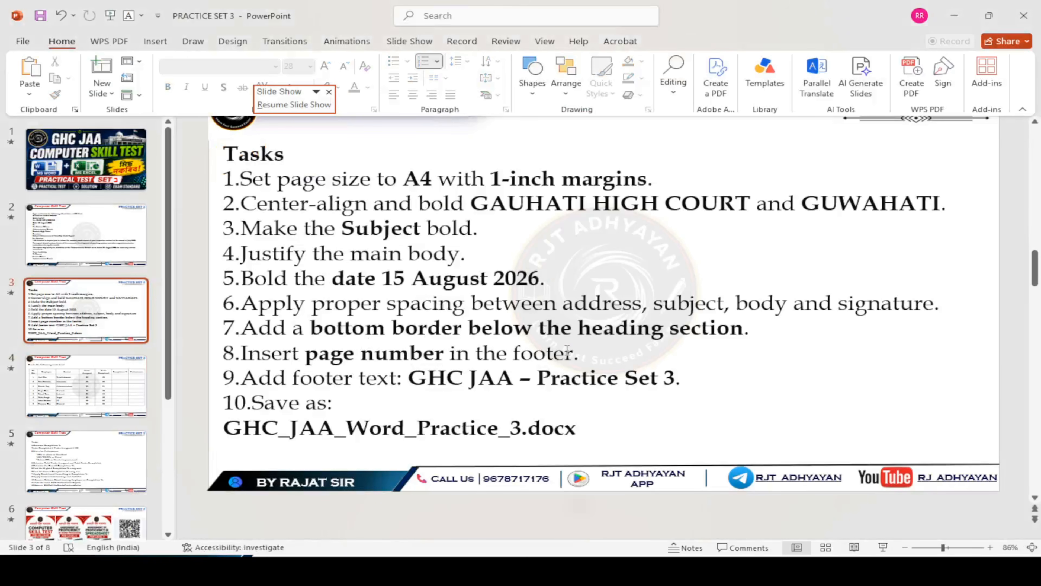
Check the border below the letter's heading, the footer text and the page number against the Tasks slide
{"action": "key", "text": "alt+Tab"}
{"action": "scroll", "coordinate": [514, 176], "scroll_direction": "up", "scroll_amount": 5}
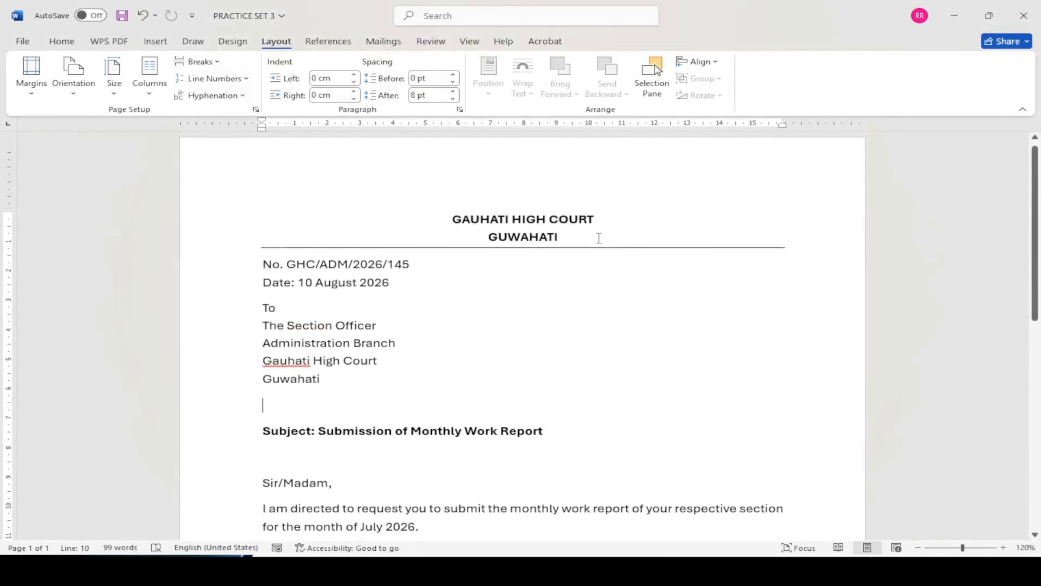
{"action": "key", "text": "alt+Tab"}
{"action": "scroll", "coordinate": [392, 349], "scroll_direction": "down", "scroll_amount": 1}
{"action": "scroll", "coordinate": [391, 349], "scroll_direction": "up", "scroll_amount": 1}
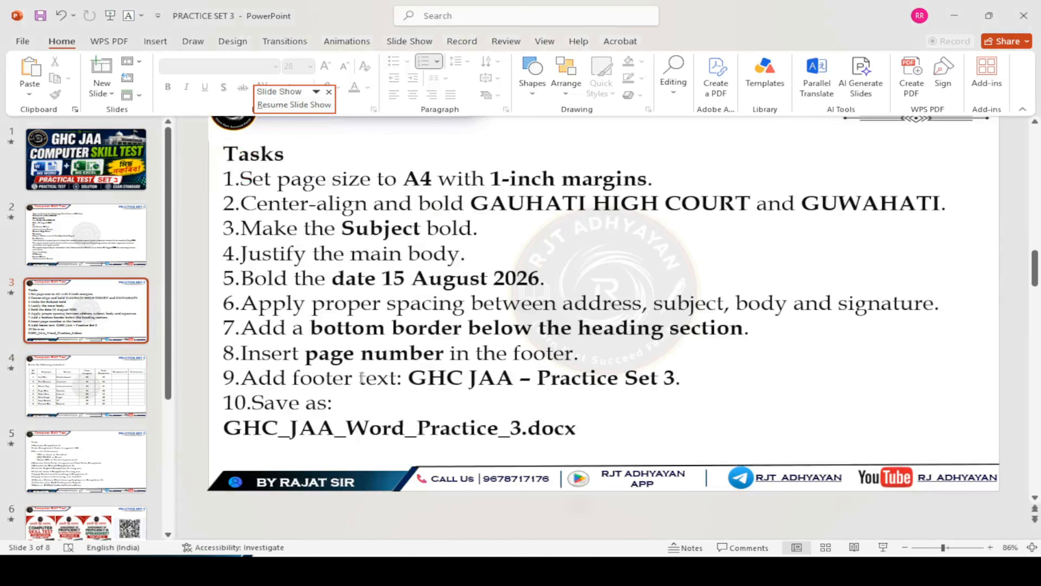
{"action": "key", "text": "alt+Tab"}
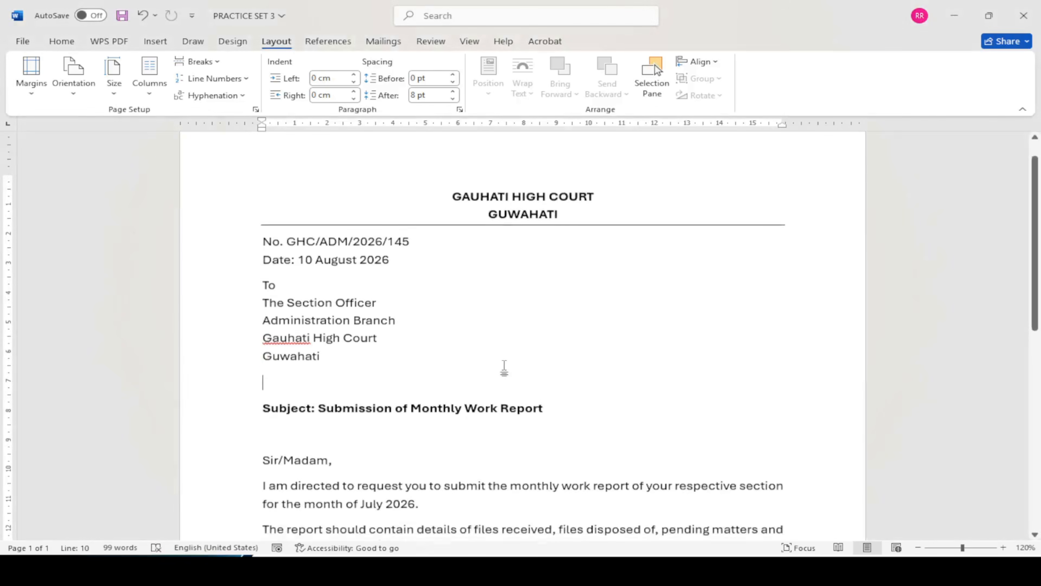
{"action": "scroll", "coordinate": [504, 365], "scroll_direction": "down", "scroll_amount": 3}
{"action": "scroll", "coordinate": [528, 388], "scroll_direction": "down", "scroll_amount": 6}
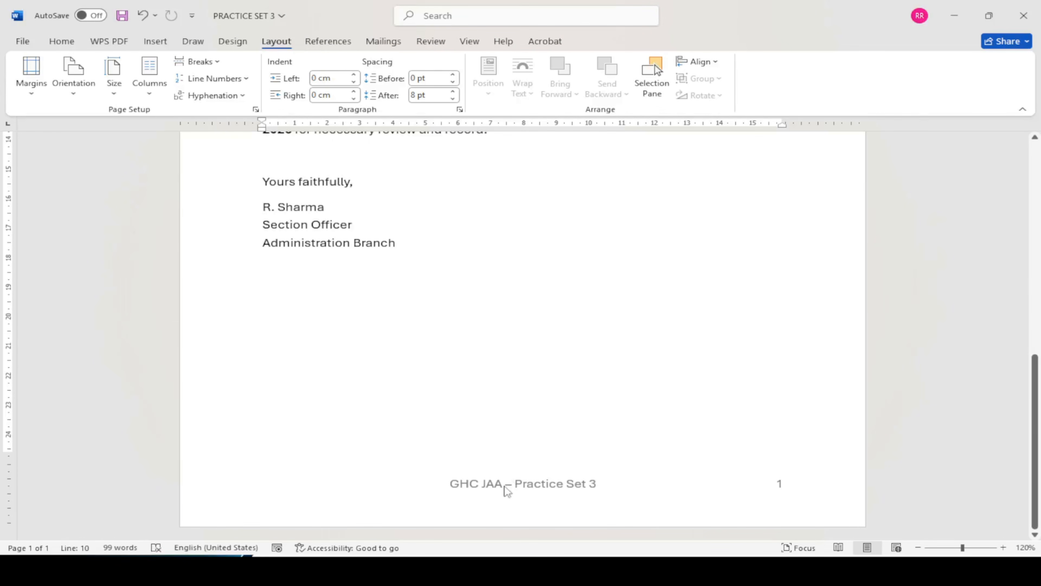
Copy the file name GHC_JAA_Word_Practice_3.docx from the Tasks slide in PowerPoint and return to the letter in Word
{"action": "key", "text": "alt+Tab"}
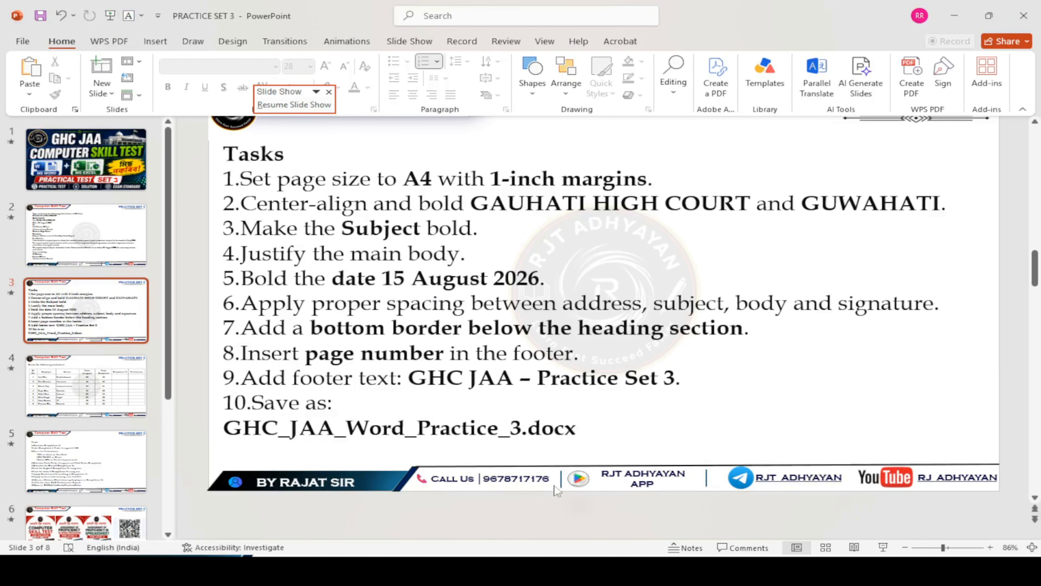
{"action": "left_click_drag", "start_coordinate": [235, 427], "coordinate": [578, 426]}
{"action": "key", "text": "ctrl+c"}
{"action": "key", "text": "alt+Tab"}
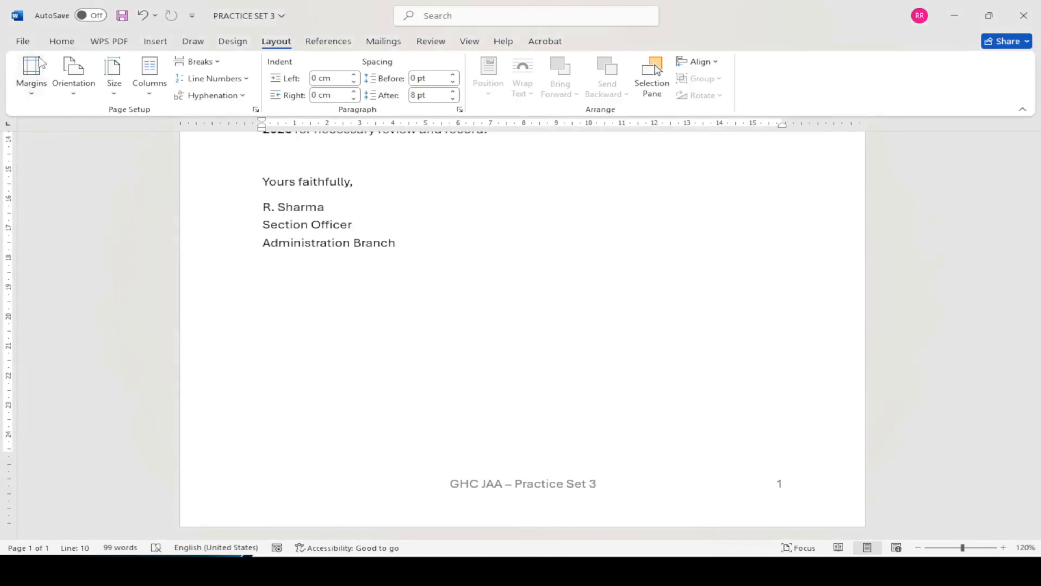
Save the letter as GHC_JAA_Word_Practice_3.docx in the PRACTICE SET folder and close the document
{"action": "left_click", "coordinate": [23, 41]}
{"action": "left_click", "coordinate": [43, 302]}
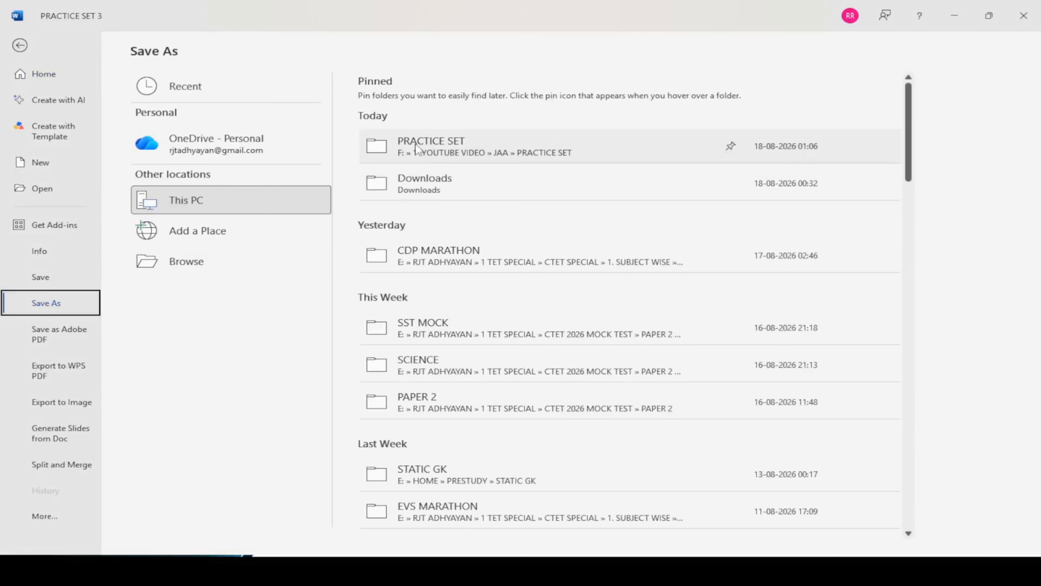
{"action": "left_click", "coordinate": [435, 156]}
{"action": "key", "text": "ctrl+v"}
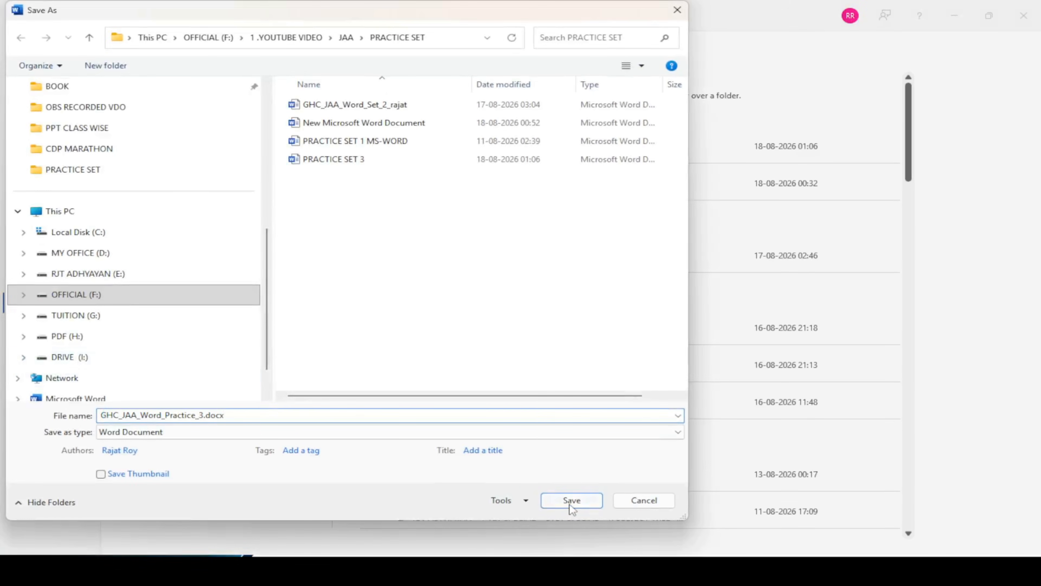
{"action": "left_click", "coordinate": [571, 501]}
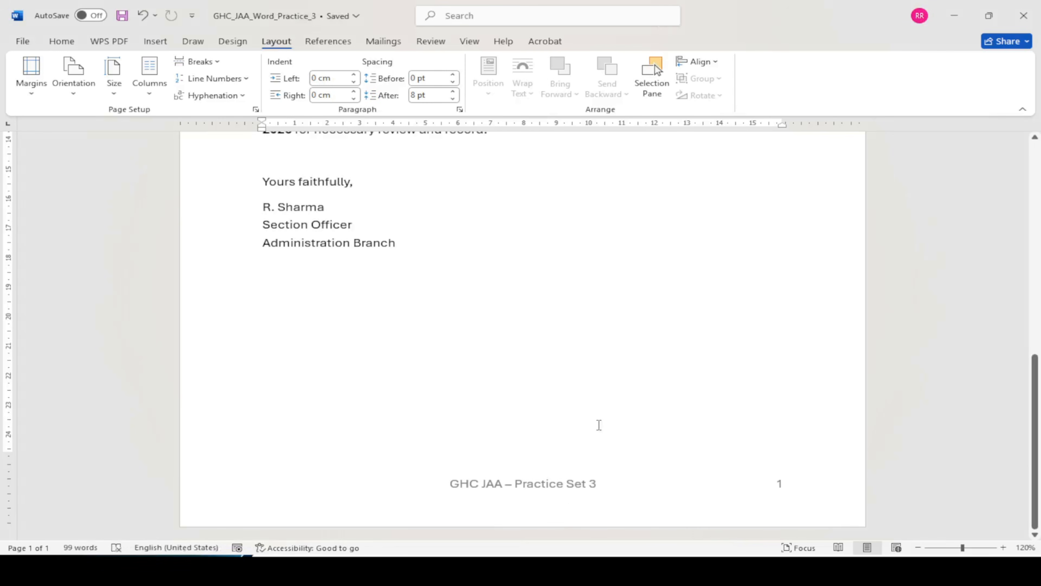
{"action": "left_click", "coordinate": [1021, 15]}
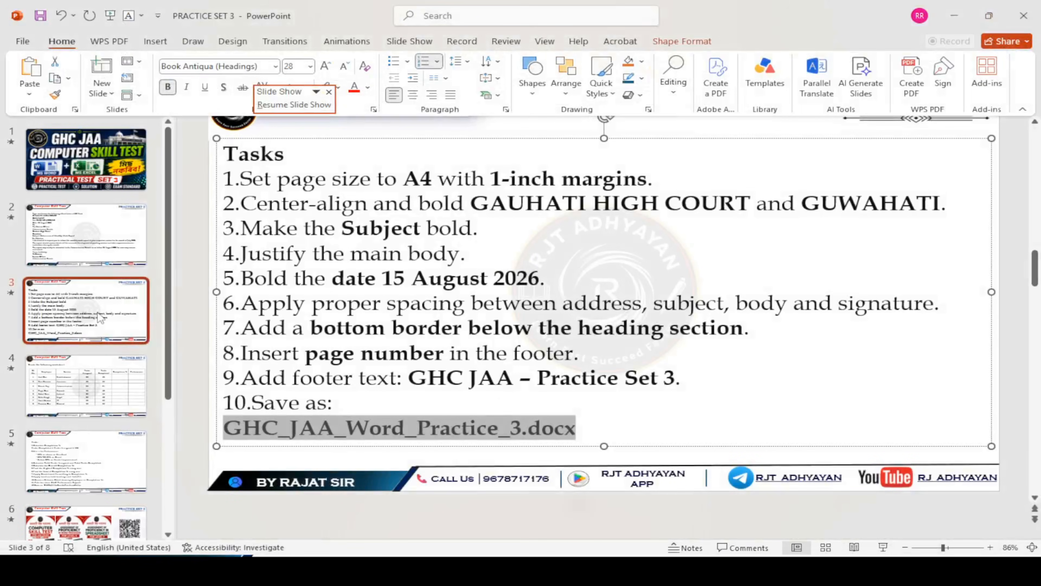
Start the slide show from the Word Tasks slide and advance to the worksheet slide
{"action": "left_click", "coordinate": [100, 317]}
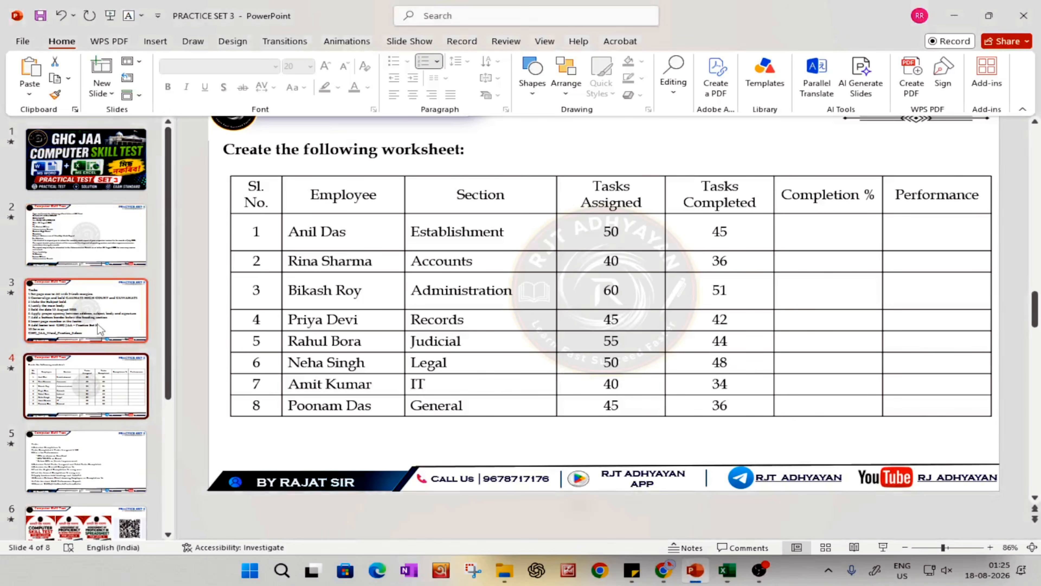
{"action": "left_click", "coordinate": [97, 323]}
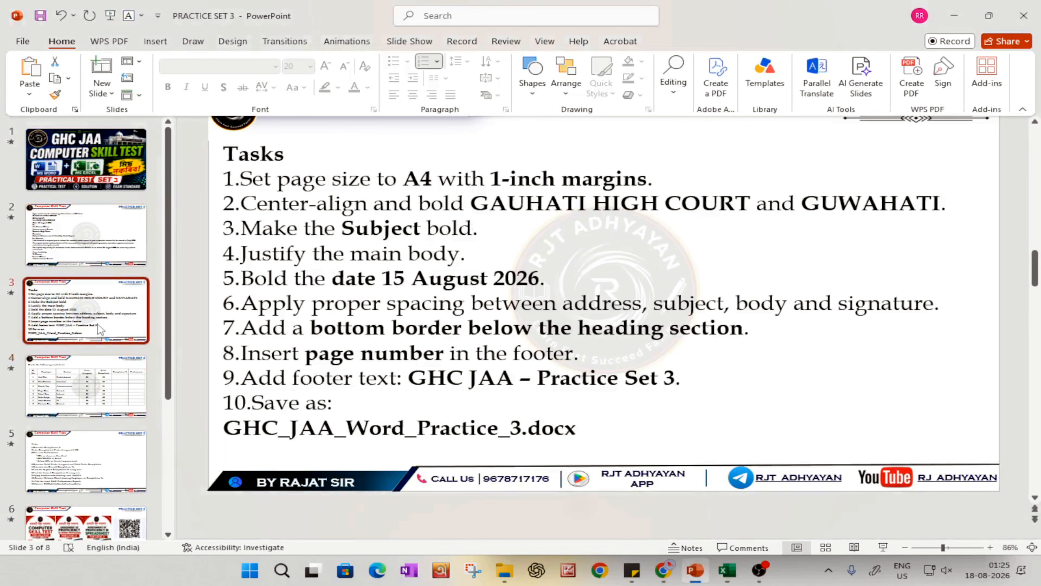
{"action": "key", "text": "shift+F5"}
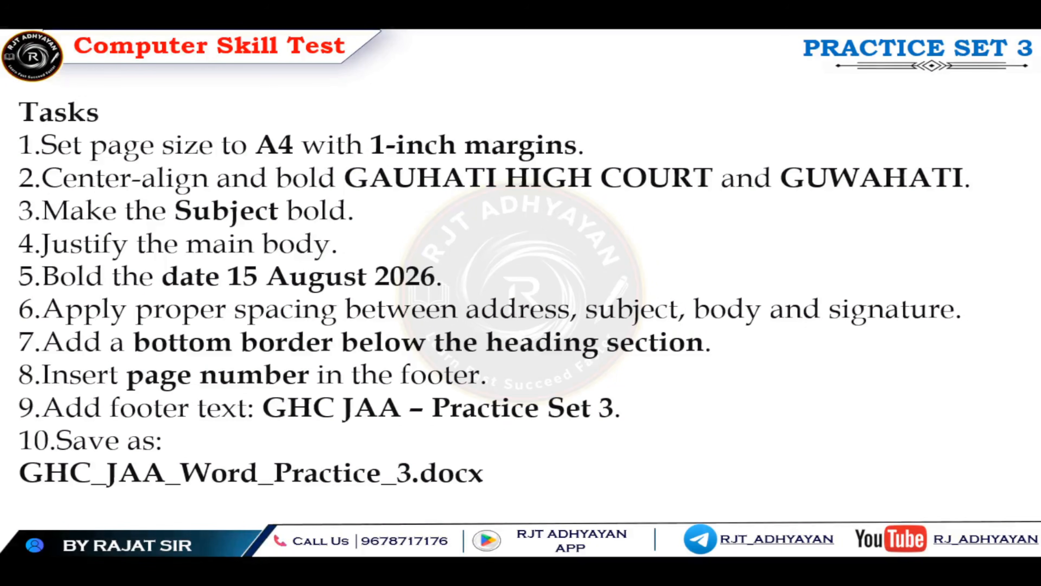
{"action": "key", "text": "Right"}
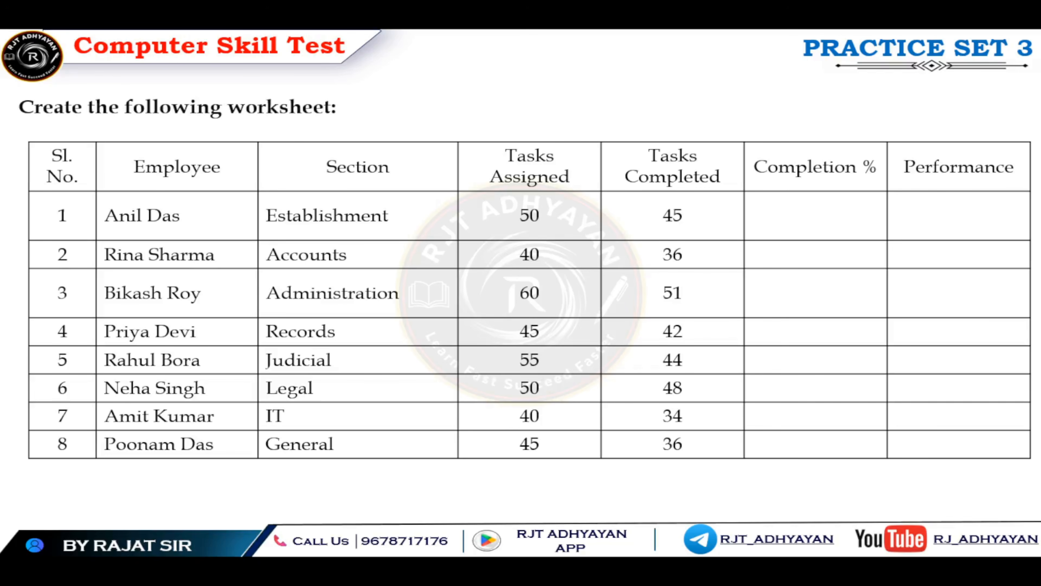
Circle the worksheet table's column headings in red ink, from Sl. No. through Performance
{"action": "left_click_drag", "start_coordinate": [77, 171], "coordinate": [84, 153]}
{"action": "left_click_drag", "start_coordinate": [197, 144], "coordinate": [206, 162]}
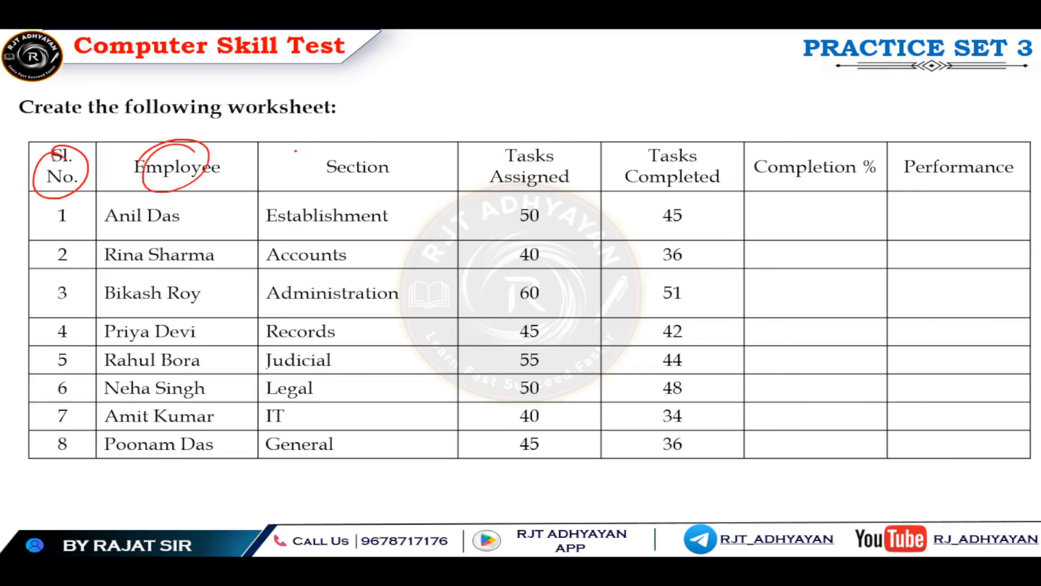
{"action": "mouse_move", "coordinate": [379, 136]}
{"action": "left_mouse_down"}
{"action": "mouse_move", "coordinate": [330, 172]}
{"action": "mouse_move", "coordinate": [399, 139]}
{"action": "left_mouse_up"}
{"action": "left_click_drag", "start_coordinate": [539, 134], "coordinate": [477, 168]}
{"action": "mouse_move", "coordinate": [680, 133]}
{"action": "left_mouse_down"}
{"action": "mouse_move", "coordinate": [625, 180]}
{"action": "mouse_move", "coordinate": [722, 160]}
{"action": "left_mouse_up"}
{"action": "mouse_move", "coordinate": [822, 141]}
{"action": "left_mouse_down"}
{"action": "mouse_move", "coordinate": [881, 150]}
{"action": "mouse_move", "coordinate": [697, 168]}
{"action": "left_mouse_up"}
{"action": "mouse_move", "coordinate": [1039, 145]}
{"action": "left_mouse_down"}
{"action": "mouse_move", "coordinate": [906, 145]}
{"action": "mouse_move", "coordinate": [1009, 144]}
{"action": "left_mouse_up"}
Advance the slide show to the Excel Tasks slide and tick the Completion % and IF for Performance tasks in red ink
{"action": "key", "text": "Right"}
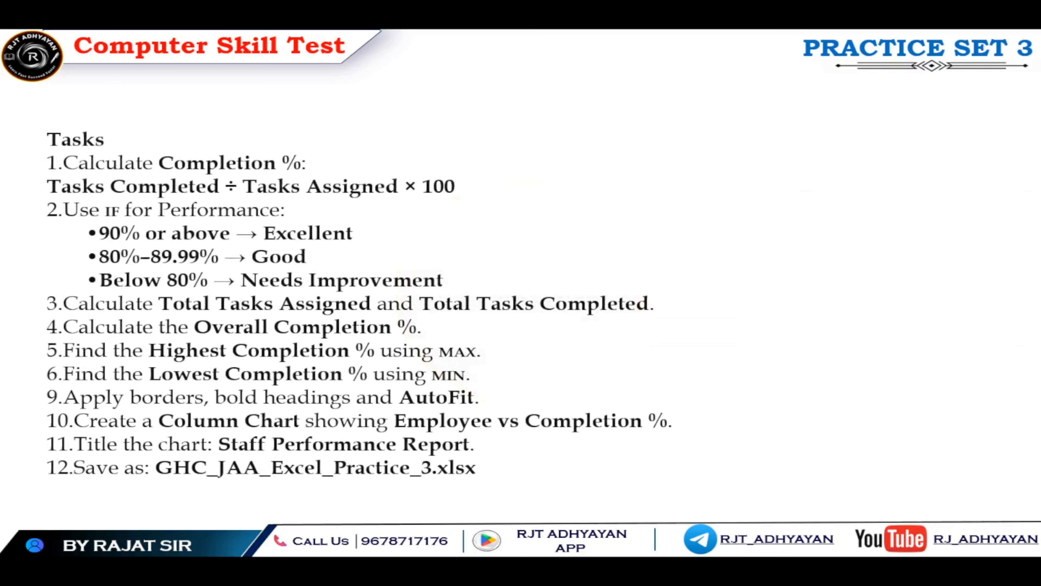
{"action": "left_click_drag", "start_coordinate": [1, 166], "coordinate": [130, 109]}
{"action": "left_click_drag", "start_coordinate": [14, 236], "coordinate": [130, 182]}
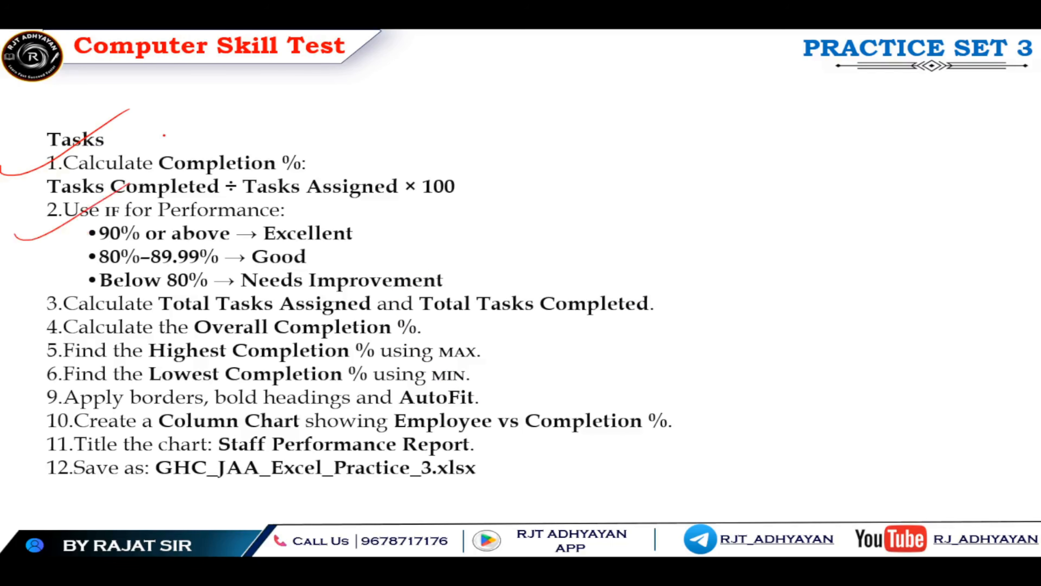
{"action": "key", "text": "Right"}
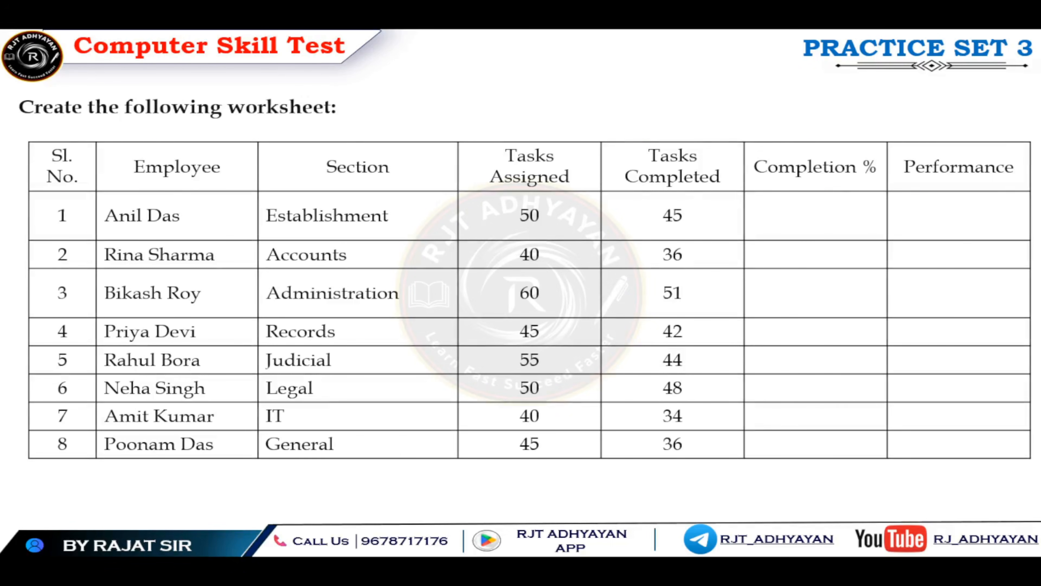
Switch to the PRACTICE SET 3 workbook in Excel and enlarge the employee table to 140%
{"action": "key", "text": "alt+Tab"}
{"action": "key", "text": "alt+Tab"}
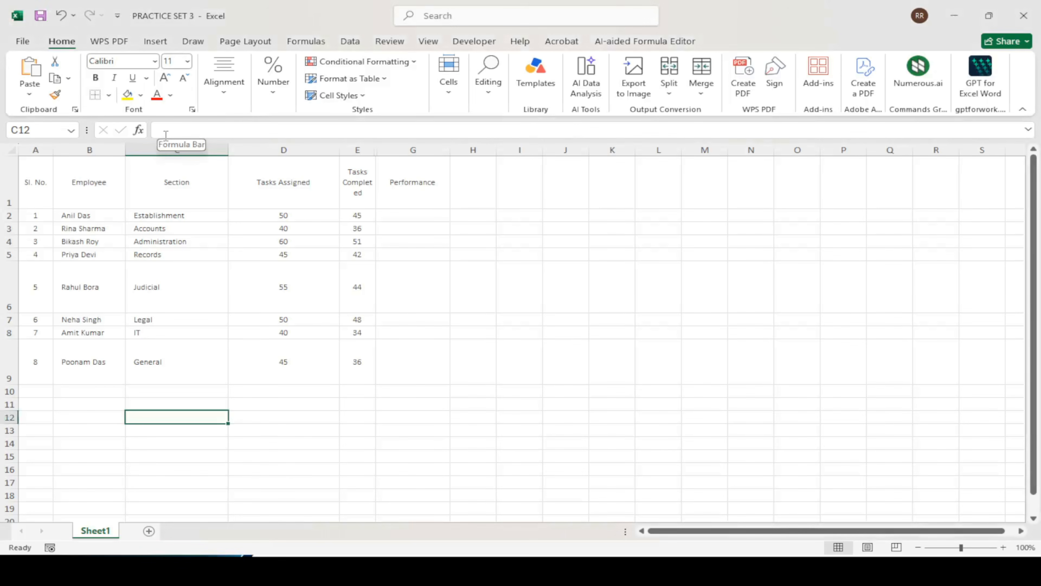
{"action": "left_click", "coordinate": [1003, 547]}
{"action": "left_click", "coordinate": [1003, 547]}
{"action": "left_click", "coordinate": [1003, 547]}
{"action": "left_click", "coordinate": [1003, 548]}
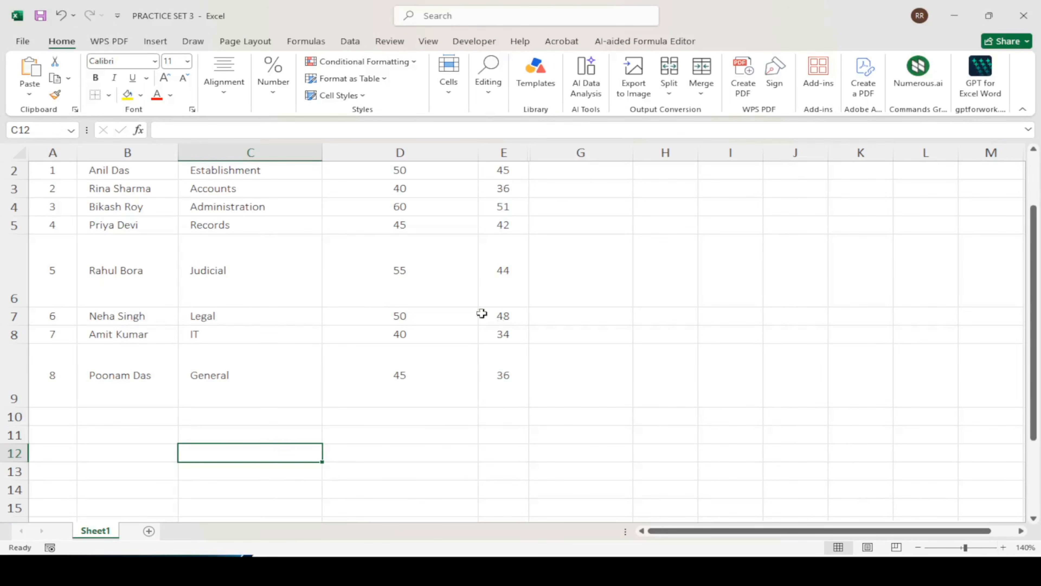
{"action": "scroll", "coordinate": [292, 343], "scroll_direction": "up", "scroll_amount": 1}
{"action": "left_click", "coordinate": [382, 300]}
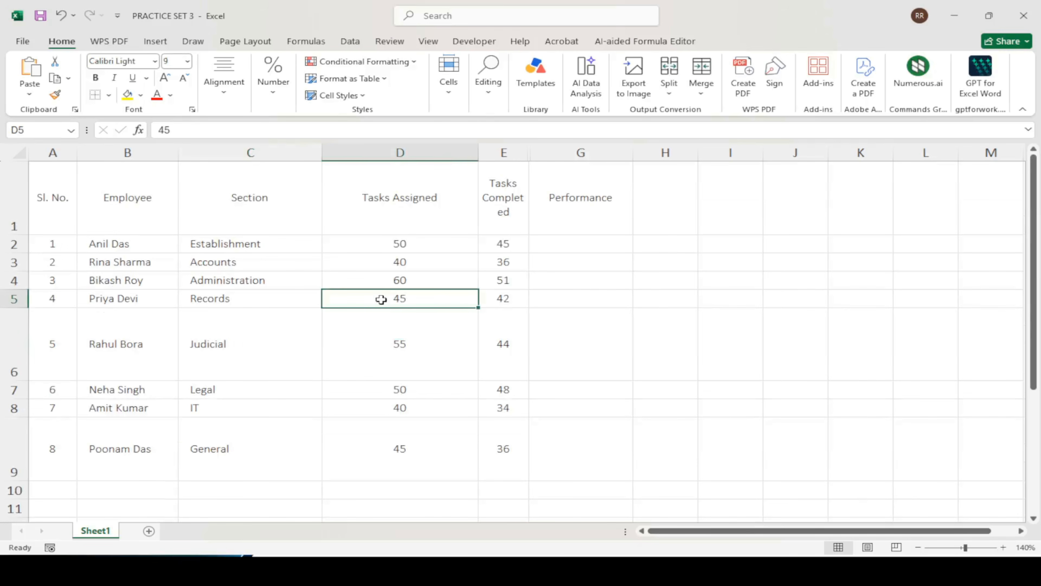
{"action": "key", "text": "ctrl+a"}
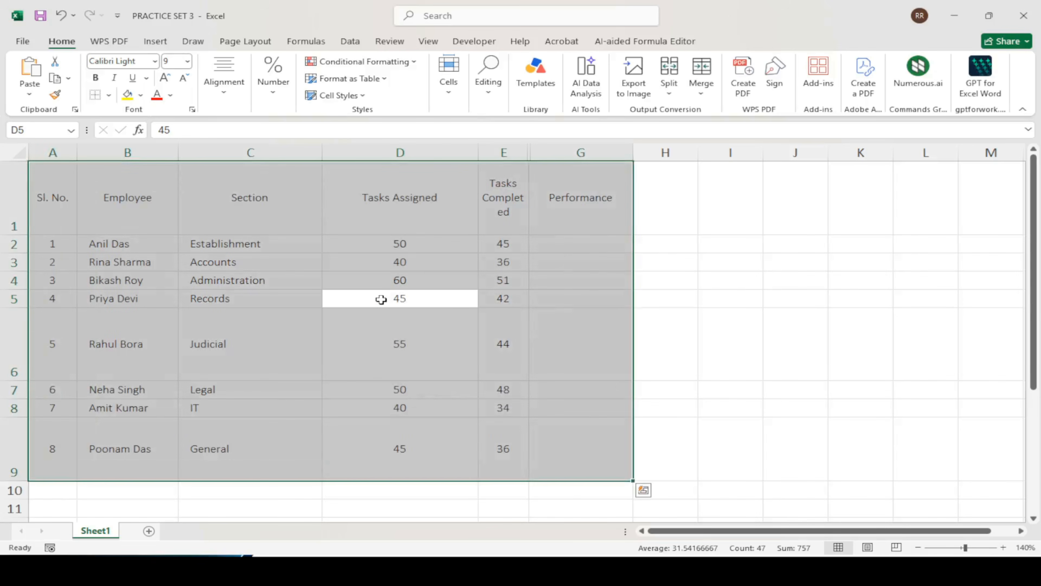
{"action": "key", "text": "ctrl+q"}
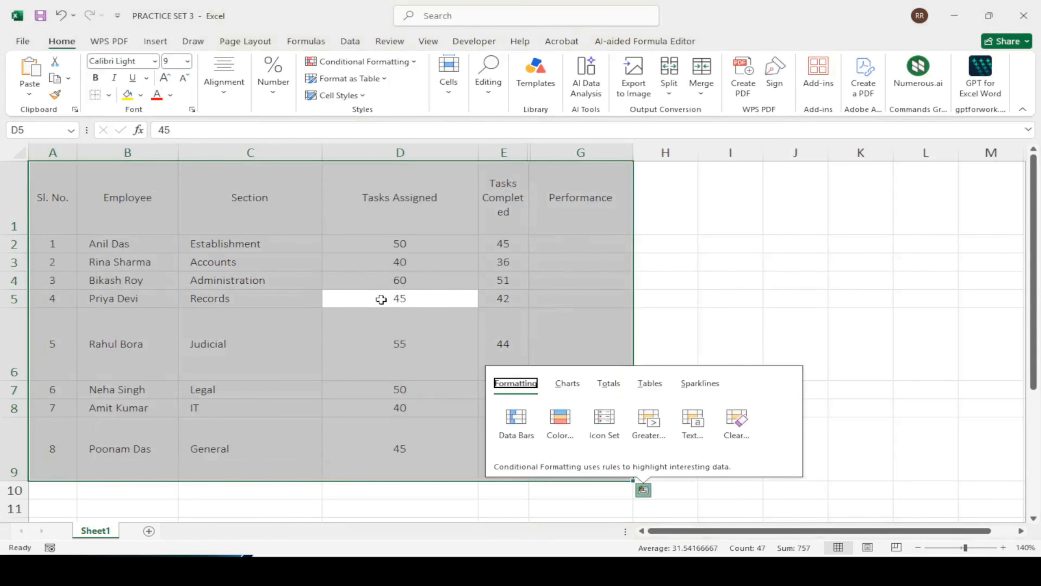
{"action": "key", "text": "Right"}
{"action": "key", "text": "Right"}
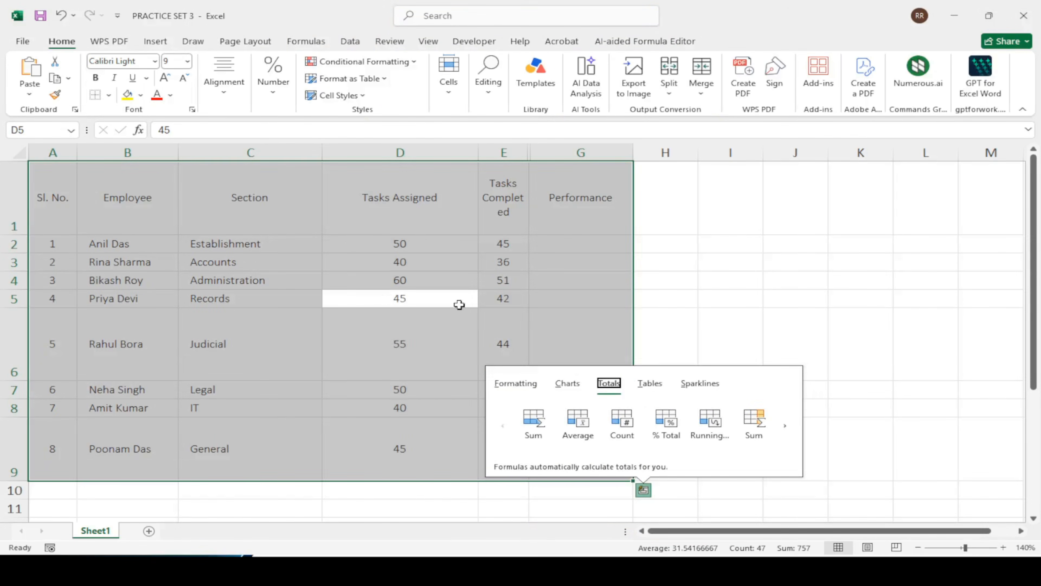
{"action": "left_click", "coordinate": [503, 315]}
Select the entire sheet and AutoFit its column widths and row heights
{"action": "key", "text": "ctrl+a"}
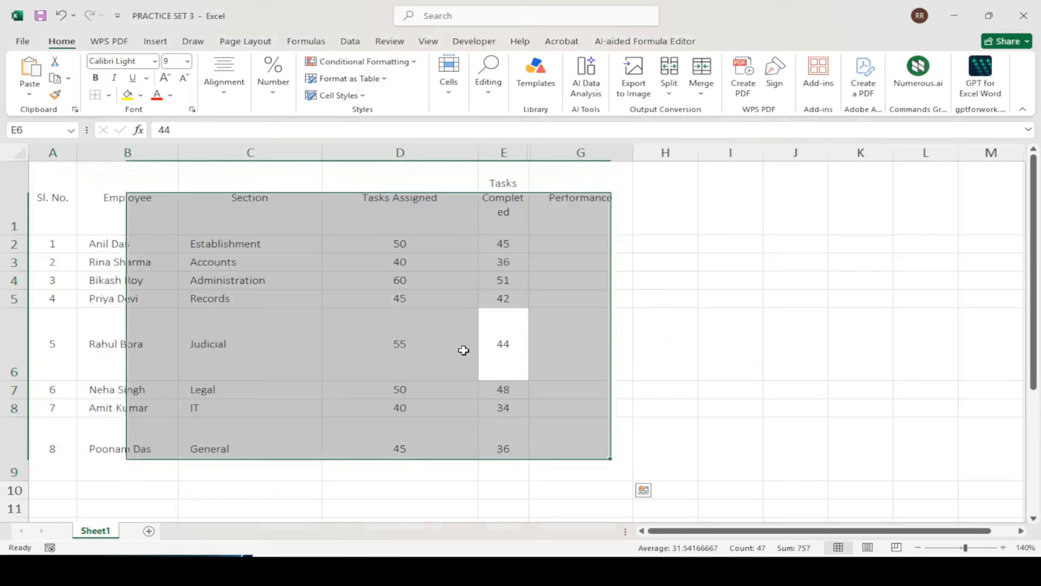
{"action": "key", "text": "ctrl+a"}
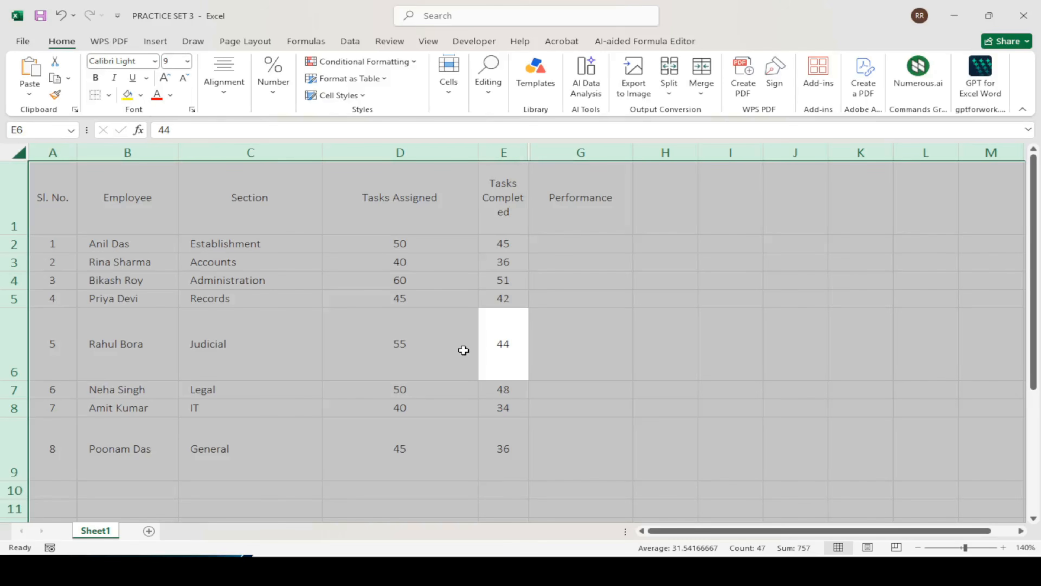
{"action": "key", "text": "alt"}
{"action": "key", "text": "h"}
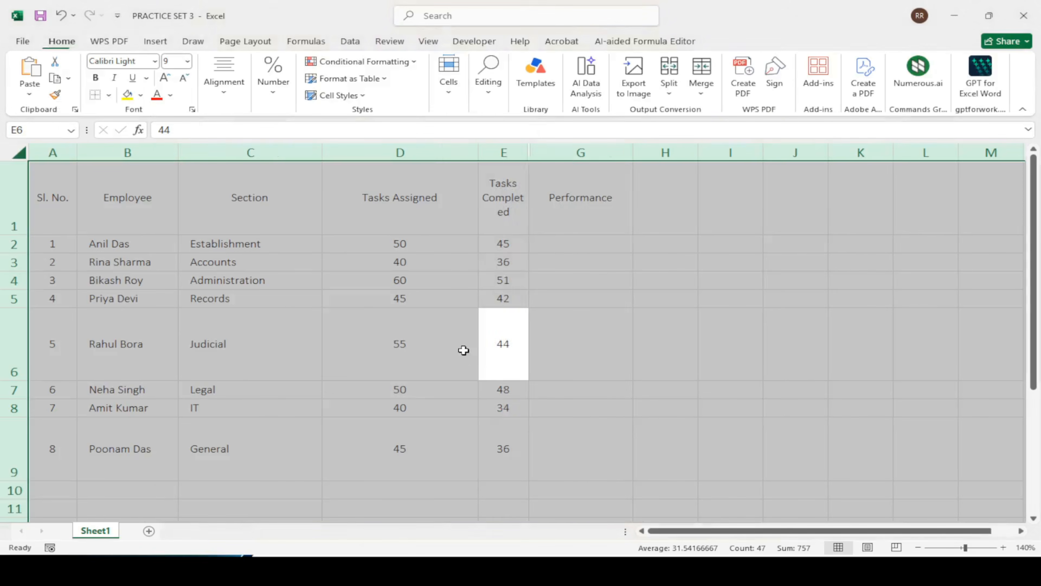
{"action": "key", "text": "o"}
{"action": "key", "text": "i"}
{"action": "key", "text": "alt"}
{"action": "key", "text": "h"}
{"action": "key", "text": "o"}
{"action": "key", "text": "a"}
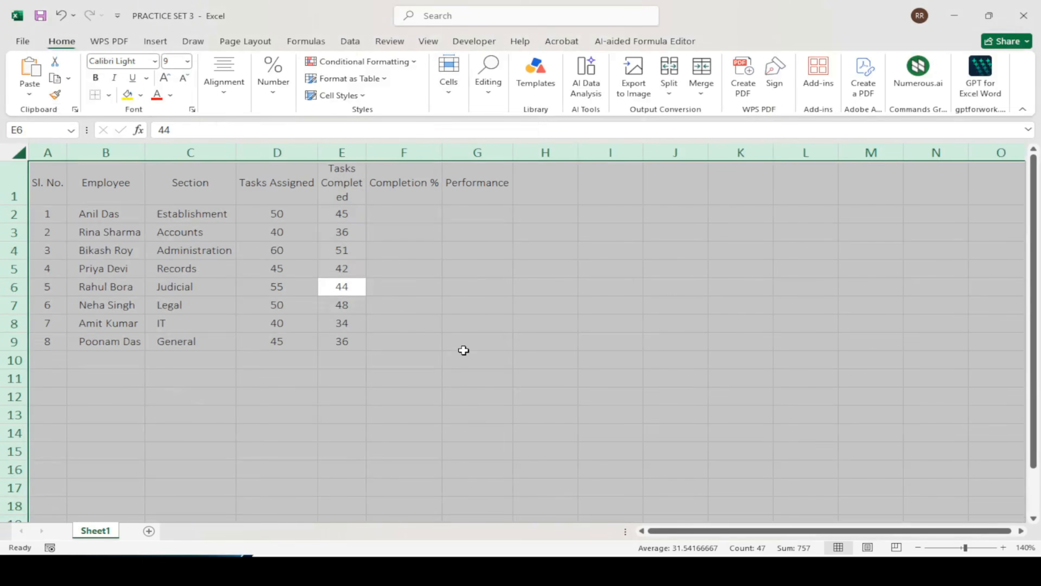
Apply All Borders to the whole employee table, A1:G9
{"action": "left_click", "coordinate": [132, 219]}
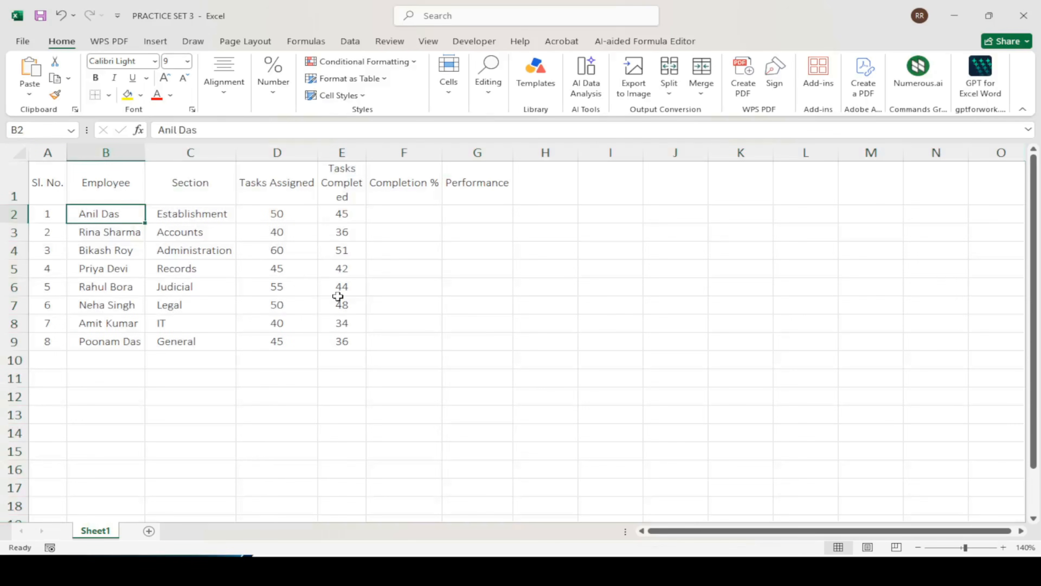
{"action": "key", "text": "ctrl+a"}
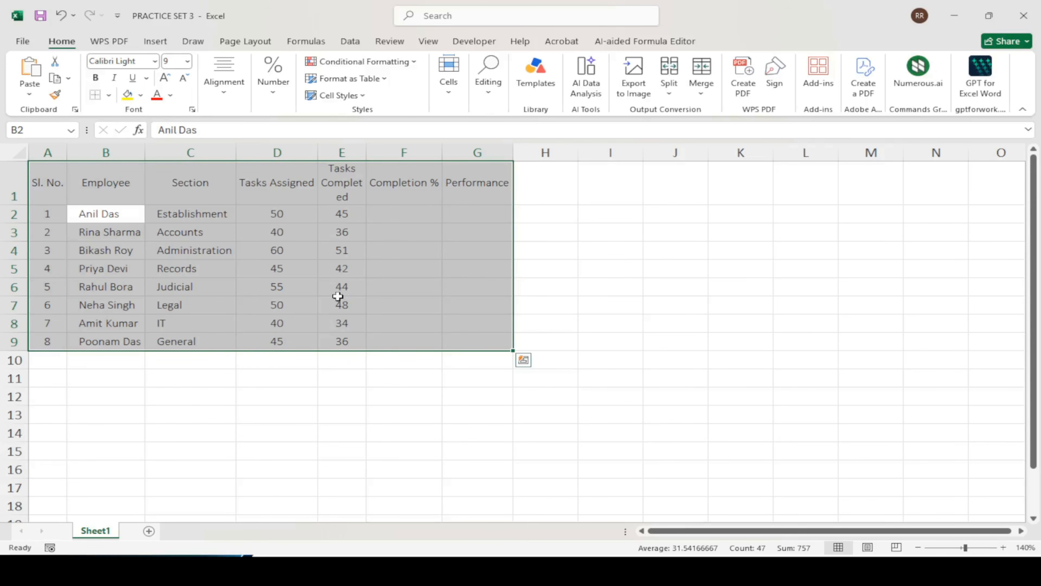
{"action": "key", "text": "alt"}
{"action": "key", "text": "h"}
{"action": "key", "text": "b"}
{"action": "key", "text": "a"}
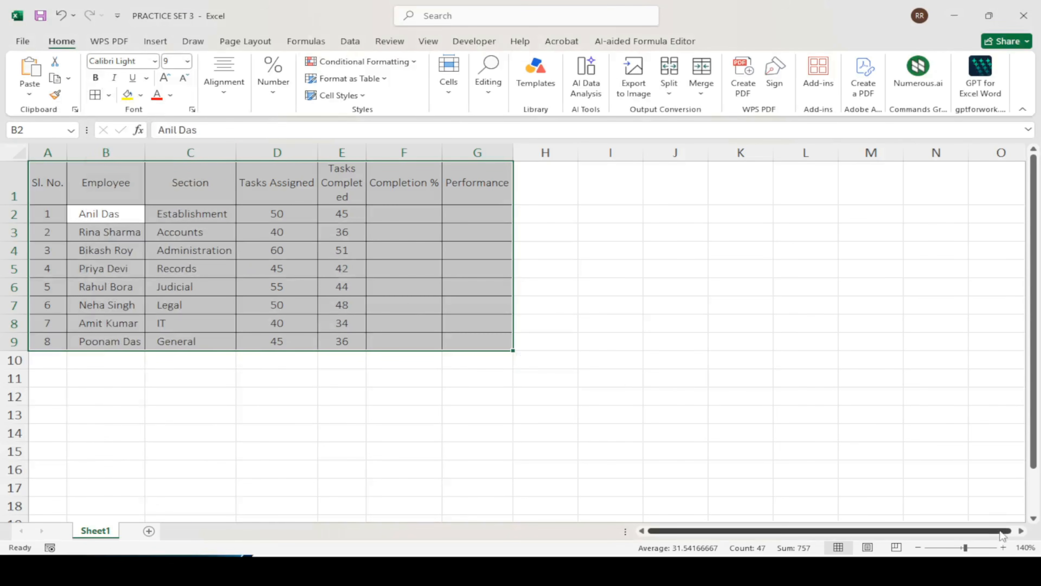
Widen column E so that the Tasks Completed heading fits on one line
{"action": "left_click", "coordinate": [1003, 547]}
{"action": "left_click", "coordinate": [1003, 547]}
{"action": "left_click", "coordinate": [1002, 547]}
{"action": "left_click", "coordinate": [1003, 547]}
{"action": "left_click", "coordinate": [1002, 547]}
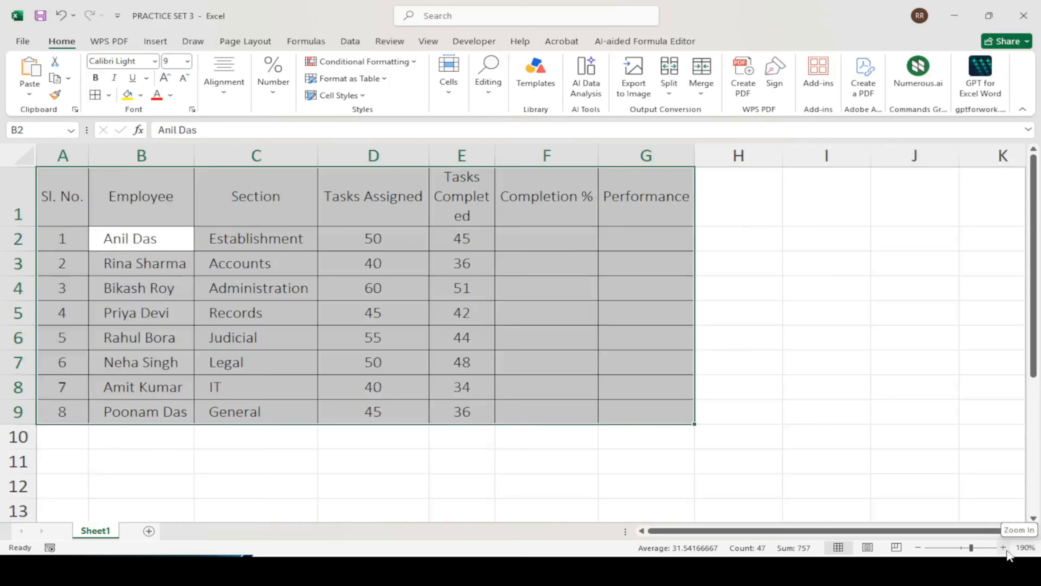
{"action": "left_click", "coordinate": [1003, 547]}
{"action": "left_click", "coordinate": [543, 191]}
{"action": "left_click_drag", "start_coordinate": [522, 153], "coordinate": [578, 149]}
{"action": "left_click", "coordinate": [708, 377]}
{"action": "left_click", "coordinate": [708, 405]}
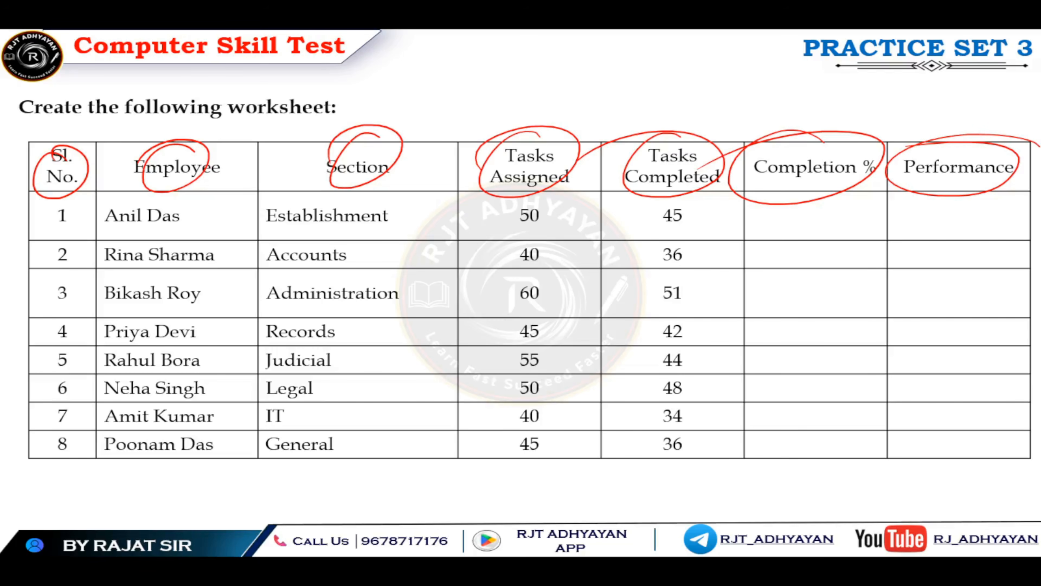
Advance the slide show to the Excel Tasks slide and erase the red ink marks from it
{"action": "left_click", "coordinate": [444, 331]}
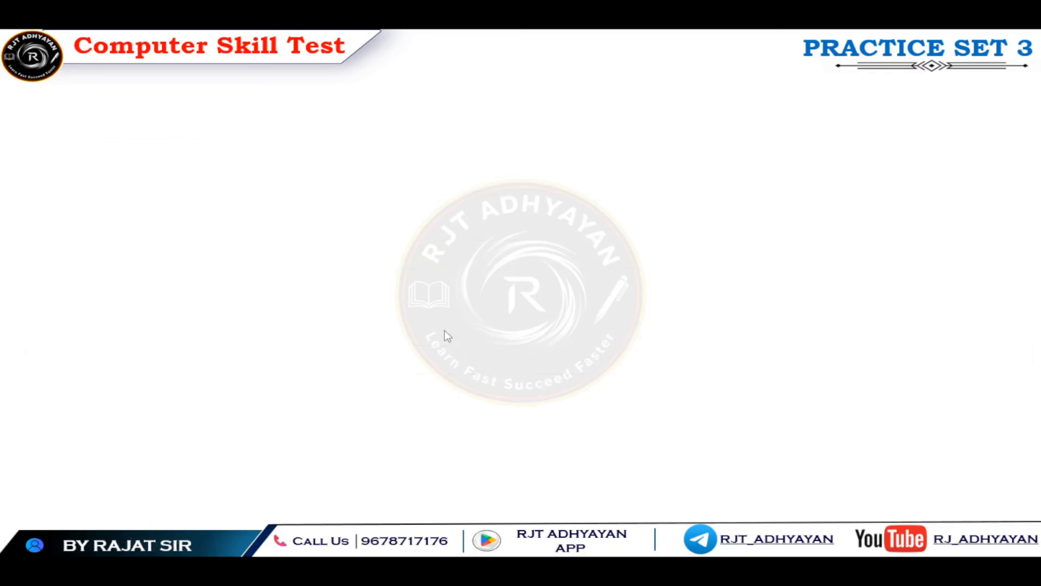
{"action": "left_click_drag", "start_coordinate": [1, 169], "coordinate": [129, 109]}
{"action": "left_click_drag", "start_coordinate": [15, 235], "coordinate": [129, 183]}
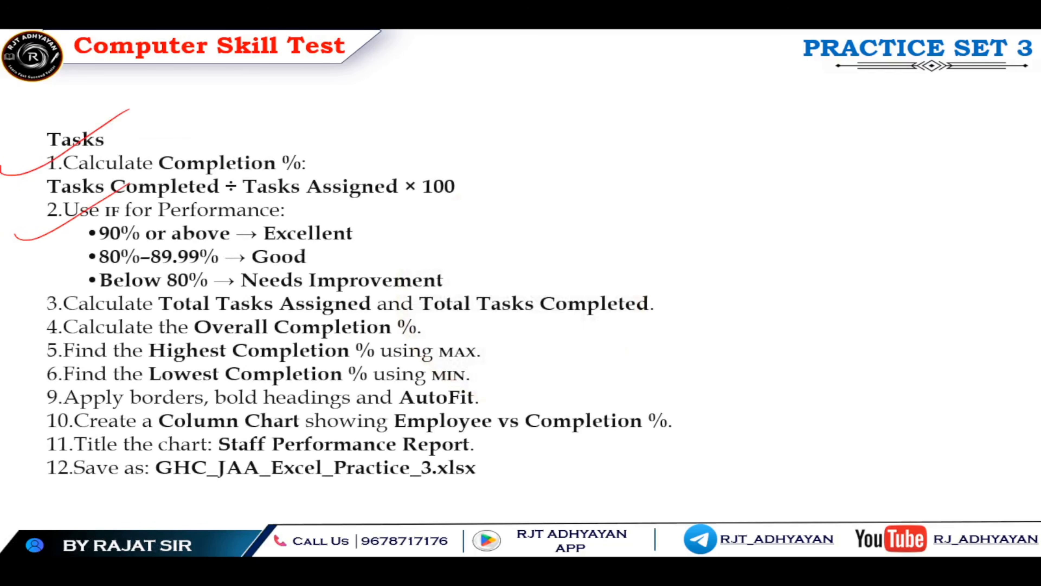
{"action": "key", "text": "e"}
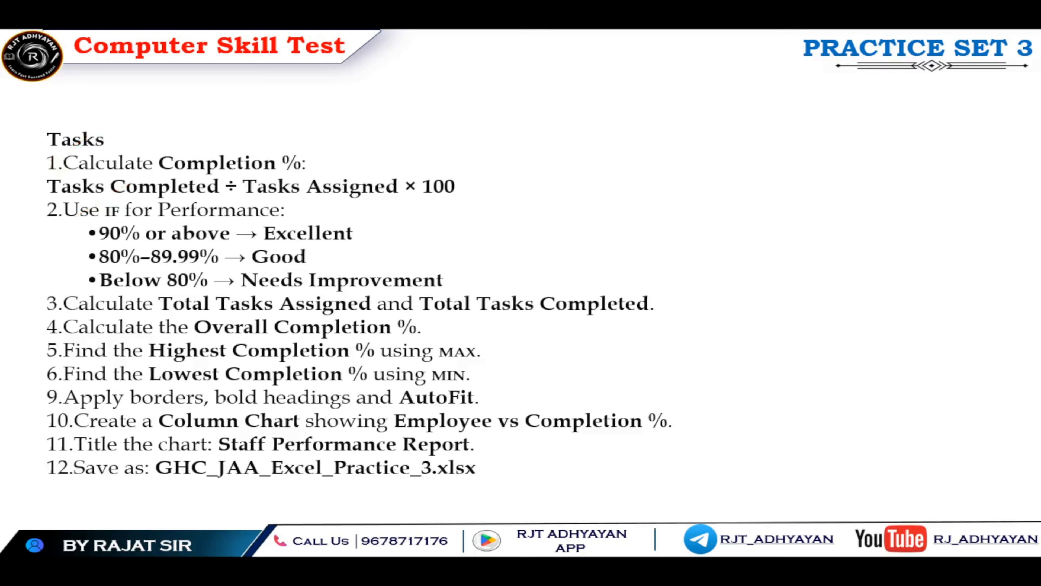
Return to Excel, calculate Completion % in F2 with =(E2/D2)*100, and fill the formula down to F9
{"action": "key", "text": "alt+Tab"}
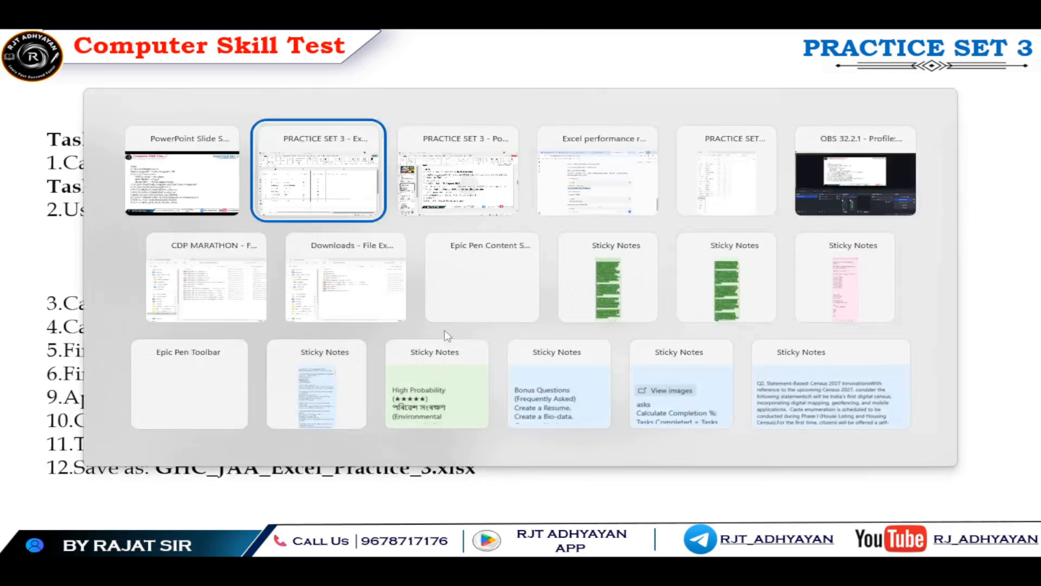
{"action": "left_click", "coordinate": [685, 237]}
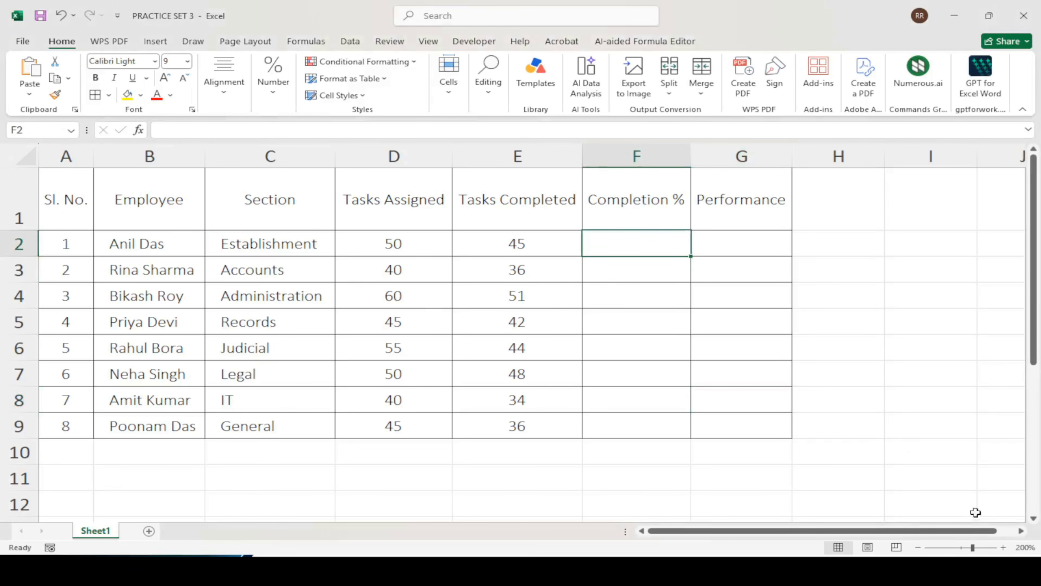
{"action": "left_click", "coordinate": [1002, 547]}
{"action": "left_click", "coordinate": [1003, 548]}
{"action": "scroll", "coordinate": [679, 219], "scroll_direction": "up", "scroll_amount": 1}
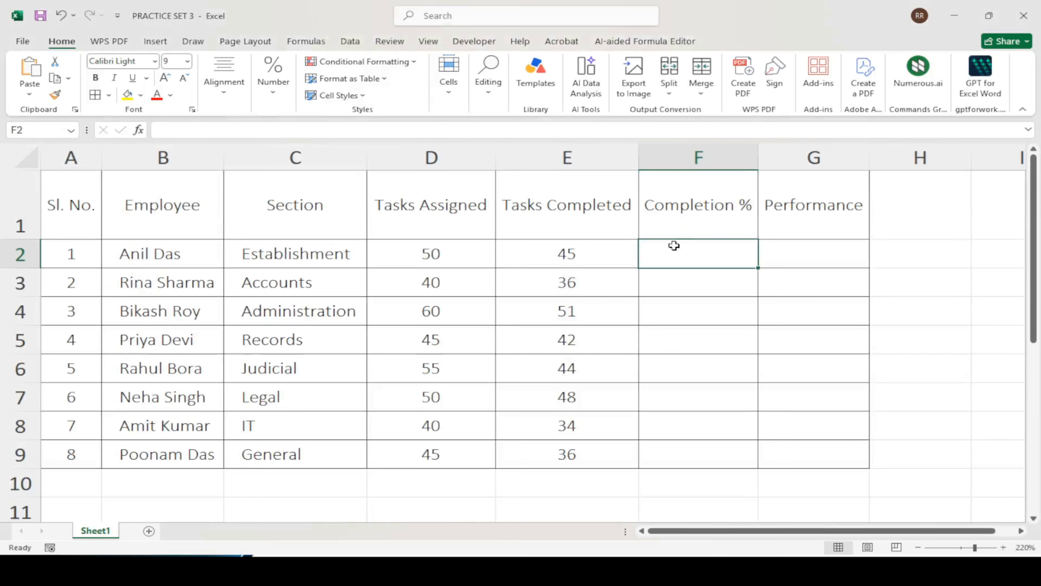
{"action": "type", "text": "="}
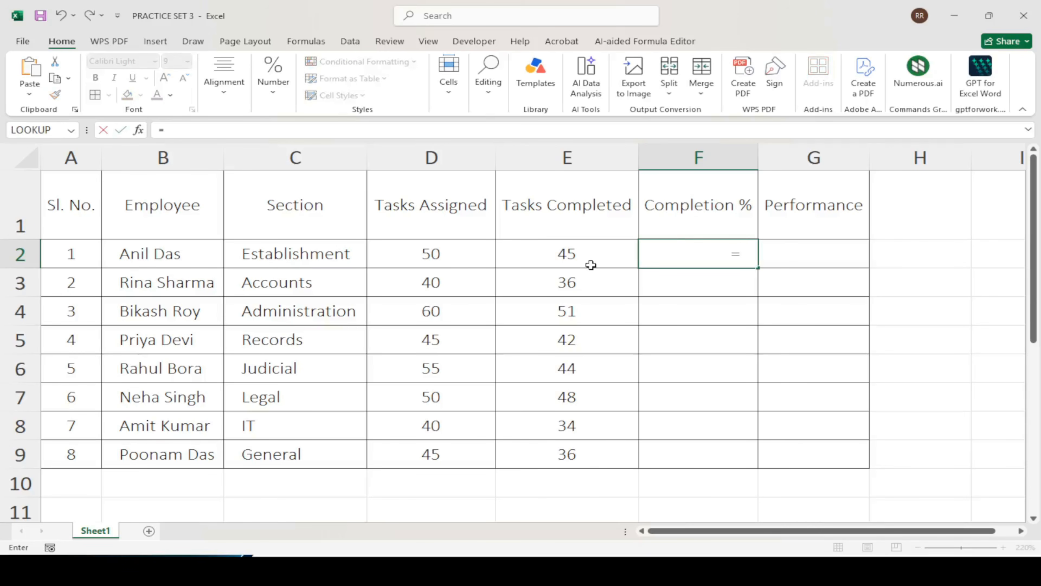
{"action": "type", "text": "("}
{"action": "left_click", "coordinate": [573, 252]}
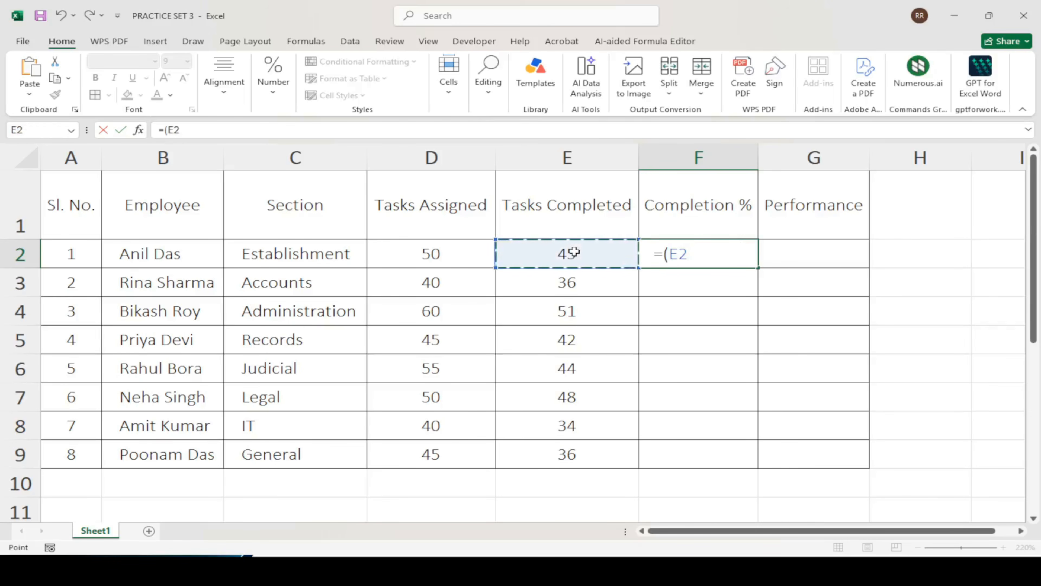
{"action": "type", "text": "/"}
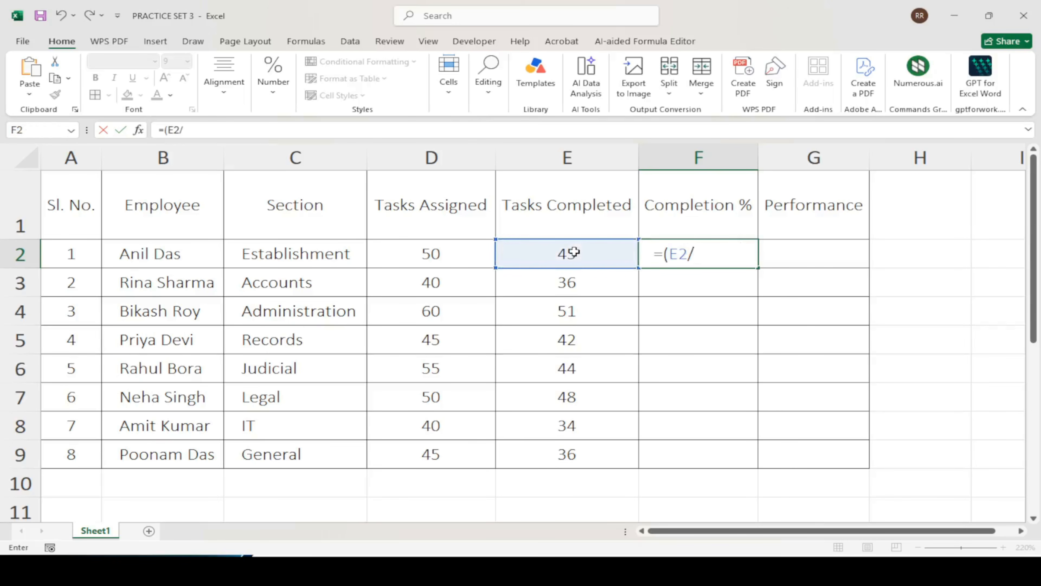
{"action": "left_click", "coordinate": [412, 253]}
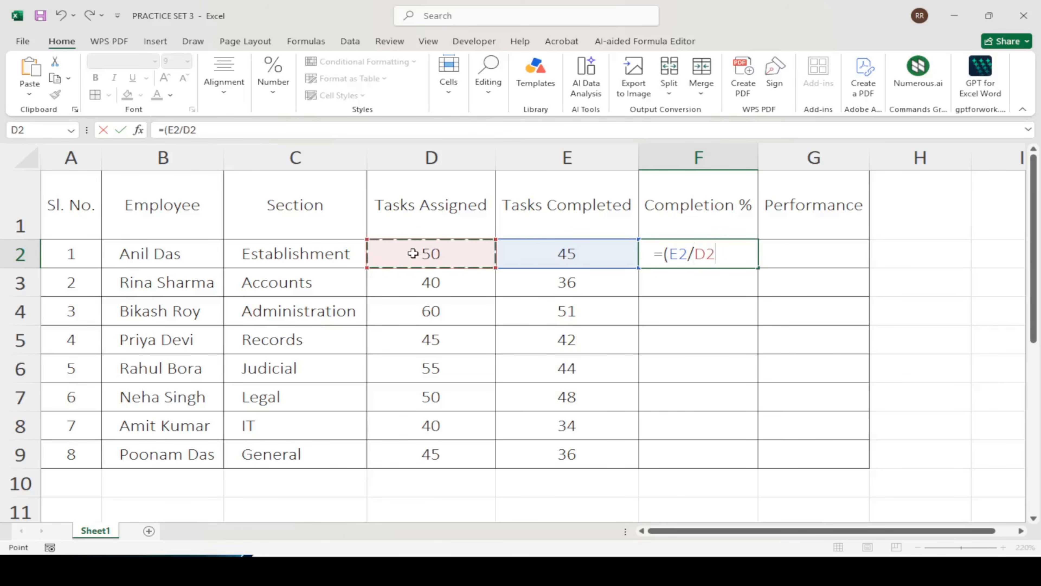
{"action": "type", "text": ")*"}
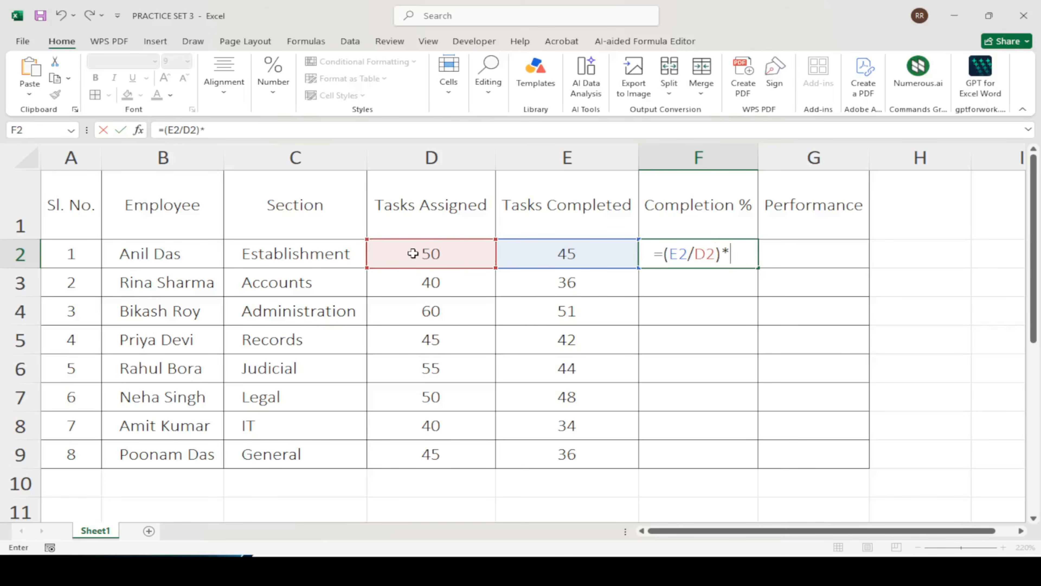
{"action": "type", "text": "100"}
{"action": "key", "text": "Return"}
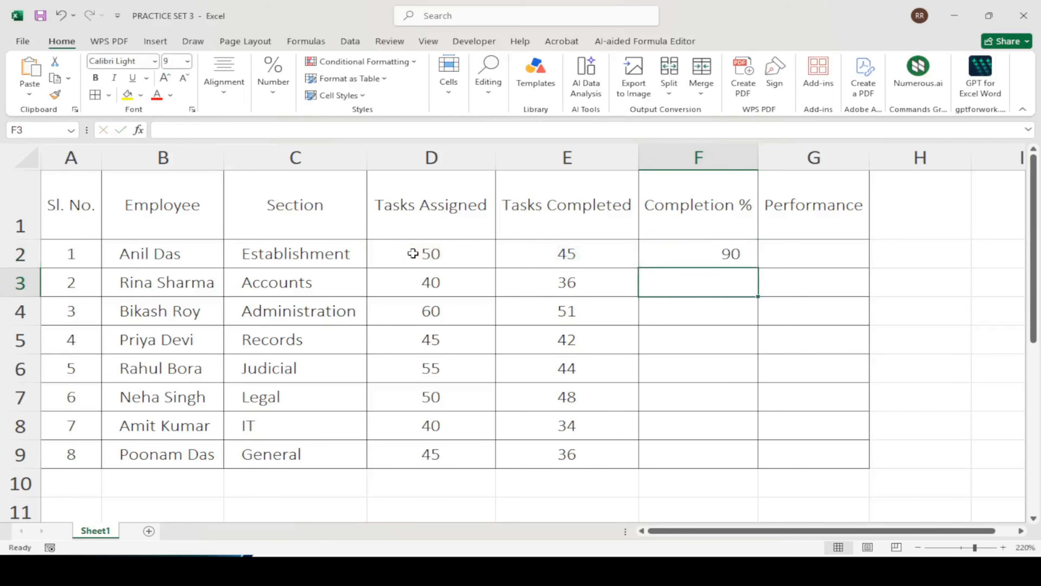
{"action": "left_click", "coordinate": [732, 256]}
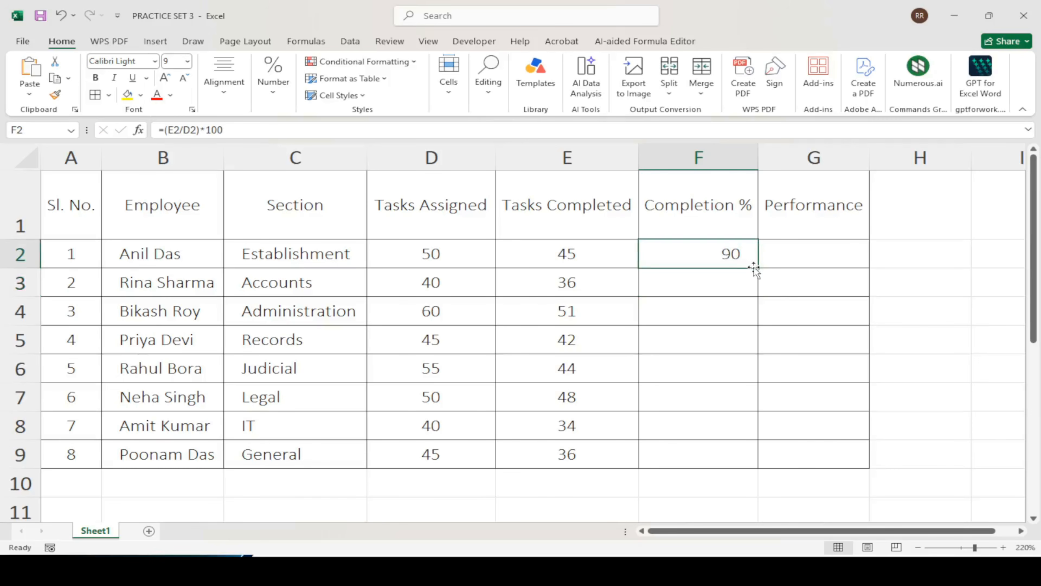
{"action": "left_click_drag", "start_coordinate": [755, 267], "coordinate": [747, 467]}
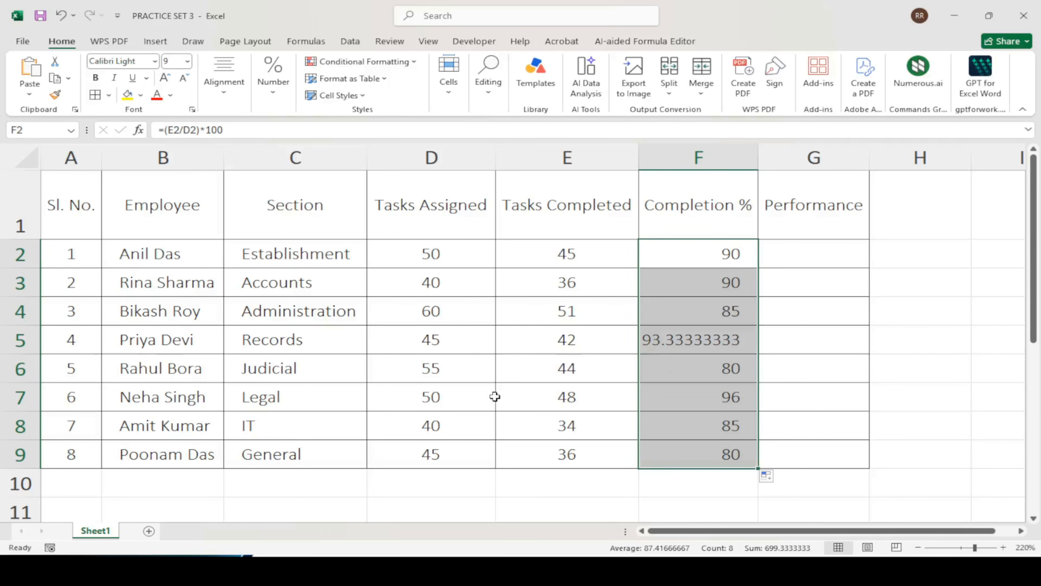
Check the Performance criteria on the task slide, then begin G2's formula in Excel with =IF(F2>=90,"Excellent",
{"action": "key", "text": "alt+Tab"}
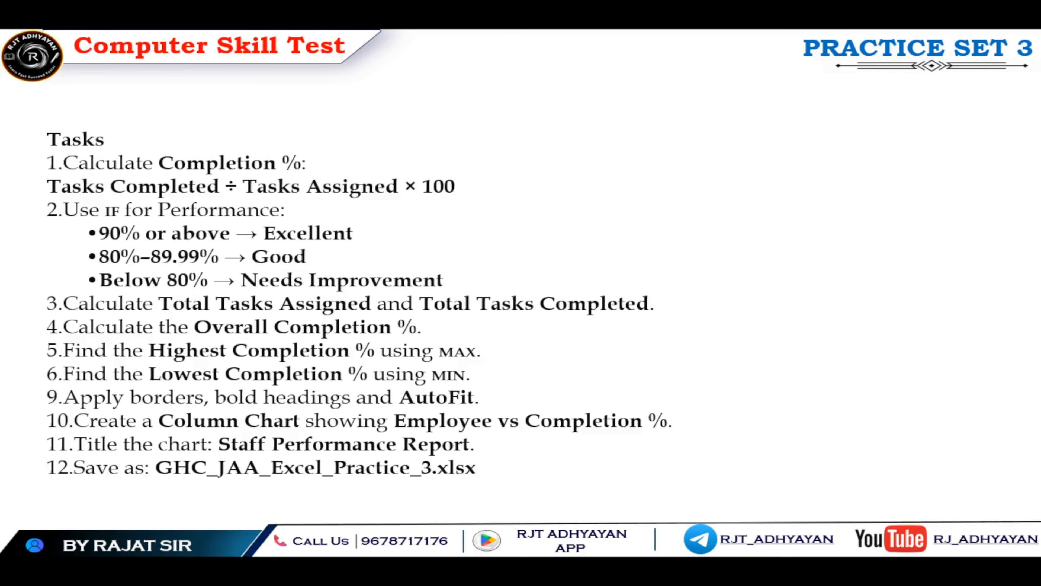
{"action": "key", "text": "alt+Tab"}
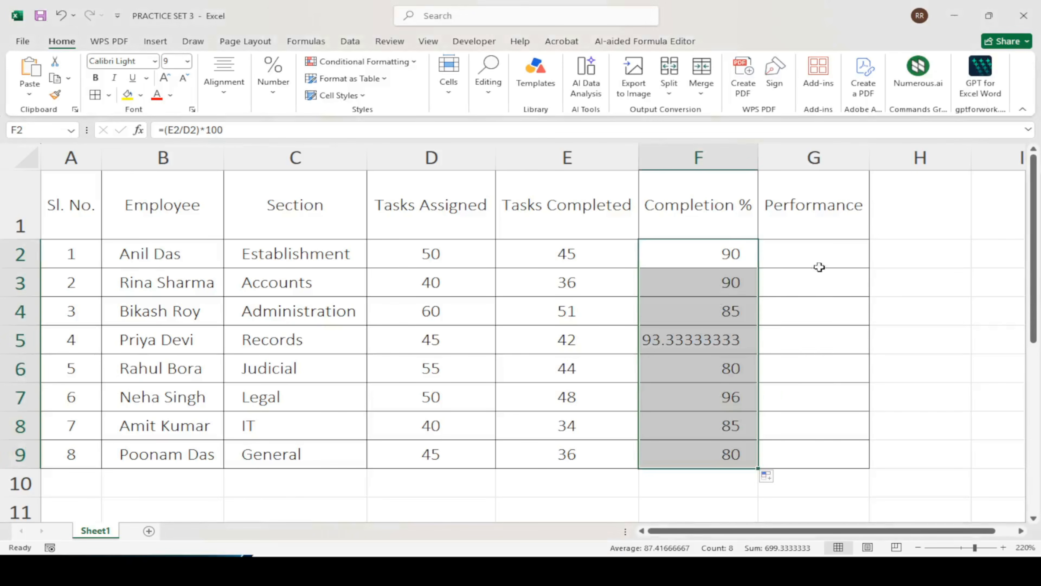
{"action": "left_click", "coordinate": [835, 244]}
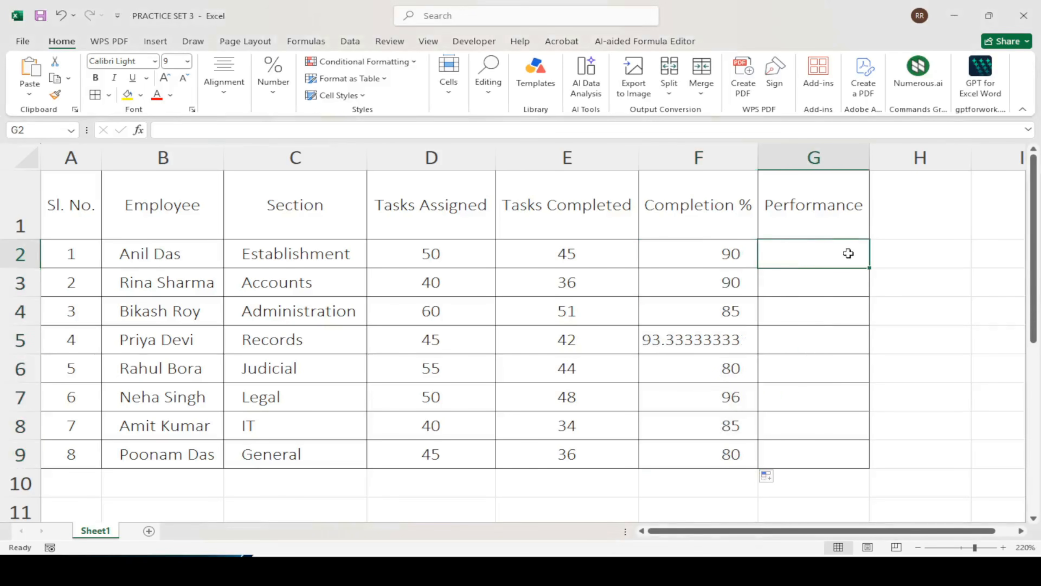
{"action": "type", "text": "=if"}
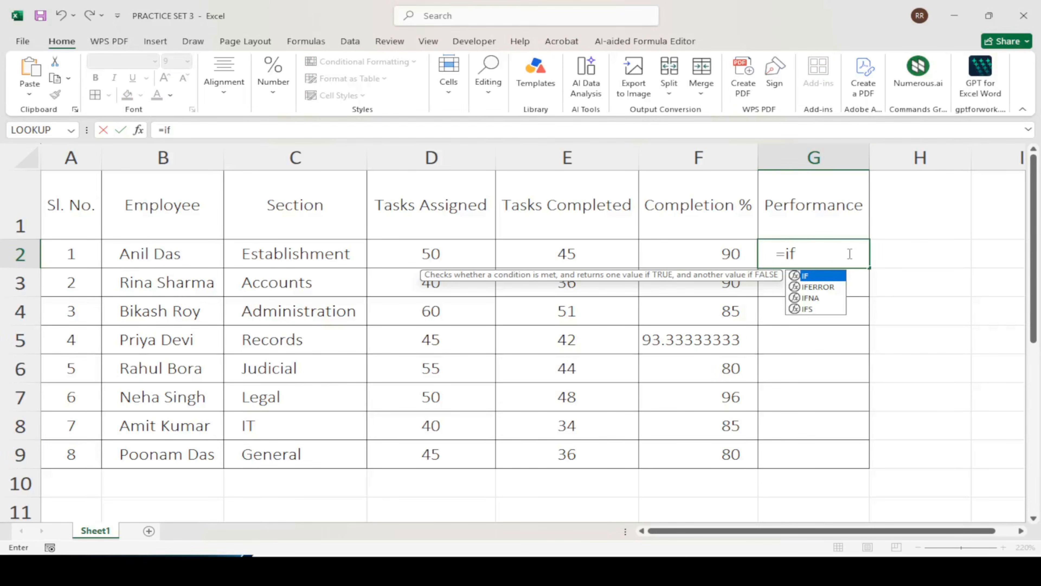
{"action": "type", "text": "("}
{"action": "left_click", "coordinate": [732, 261]}
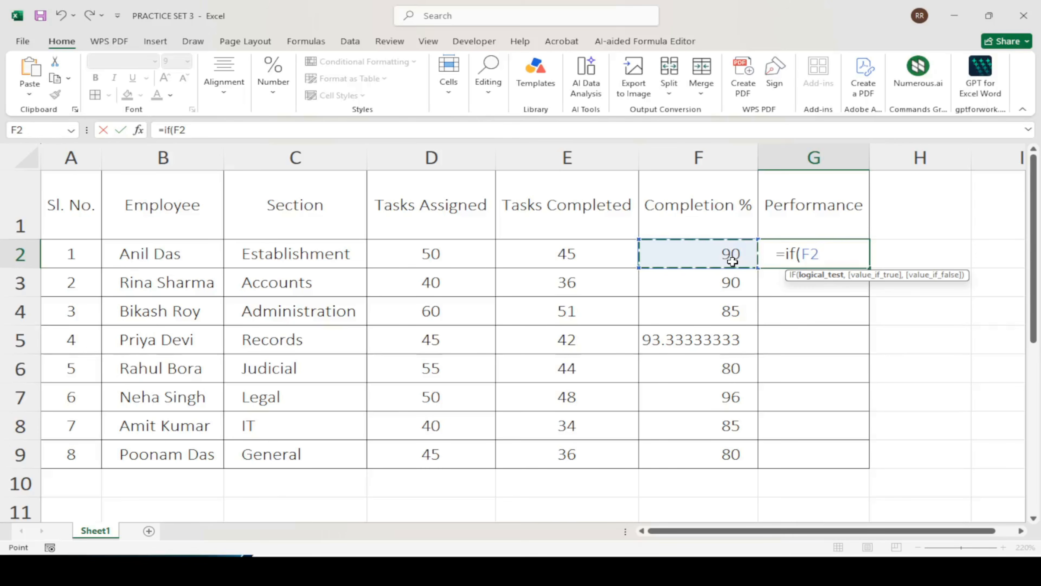
{"action": "type", "text": ">=90,"}
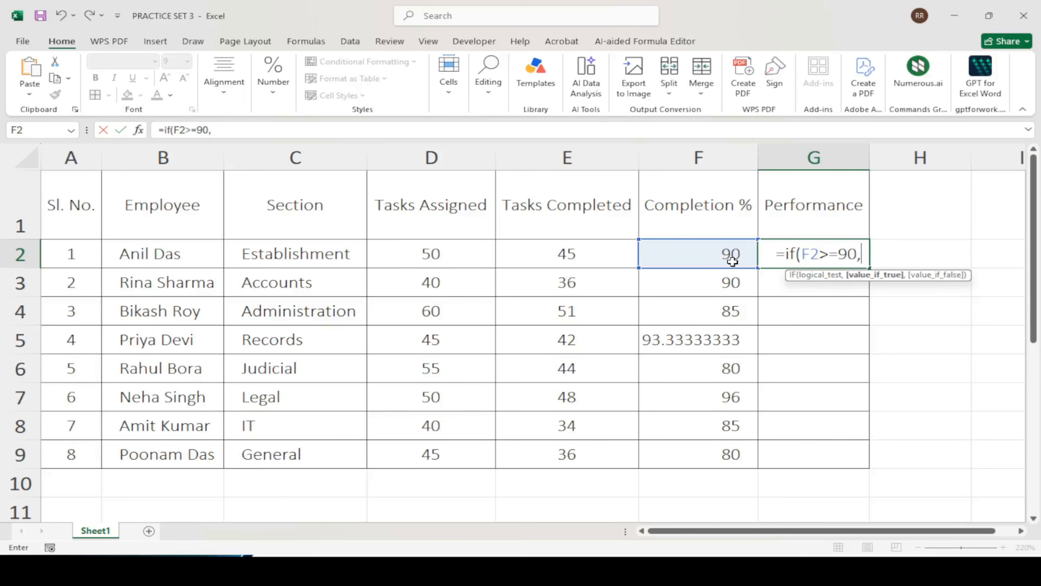
{"action": "key", "text": "alt+Tab"}
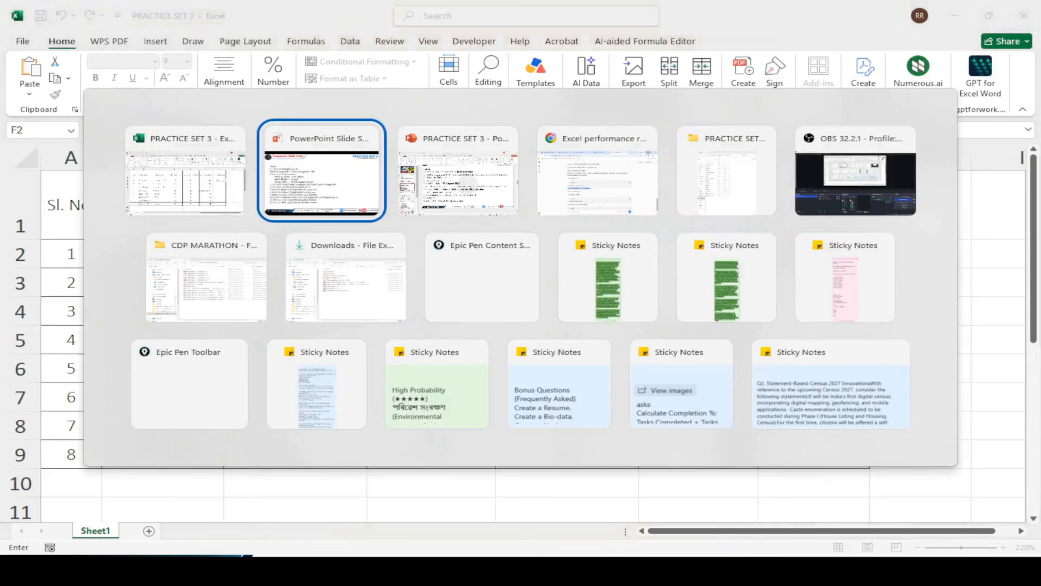
{"action": "key", "text": "alt+Tab"}
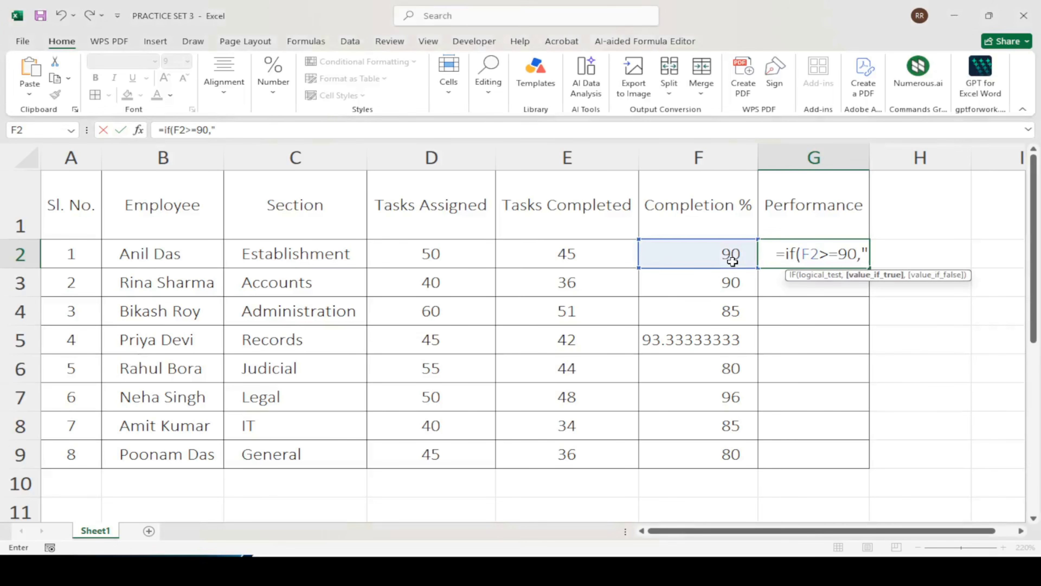
{"action": "type", "text": "\"Excellent"}
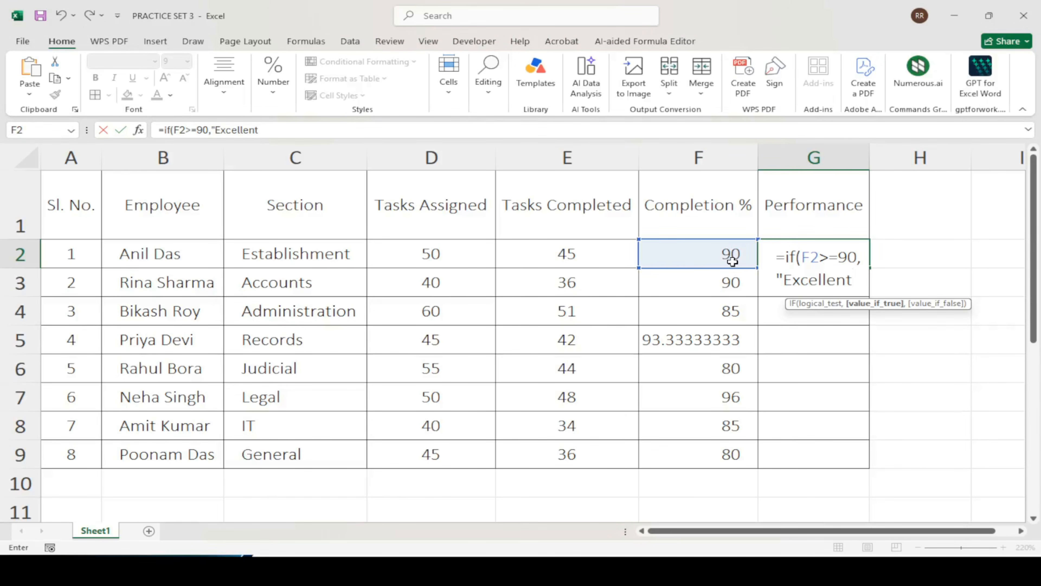
{"action": "type", "text": "\","}
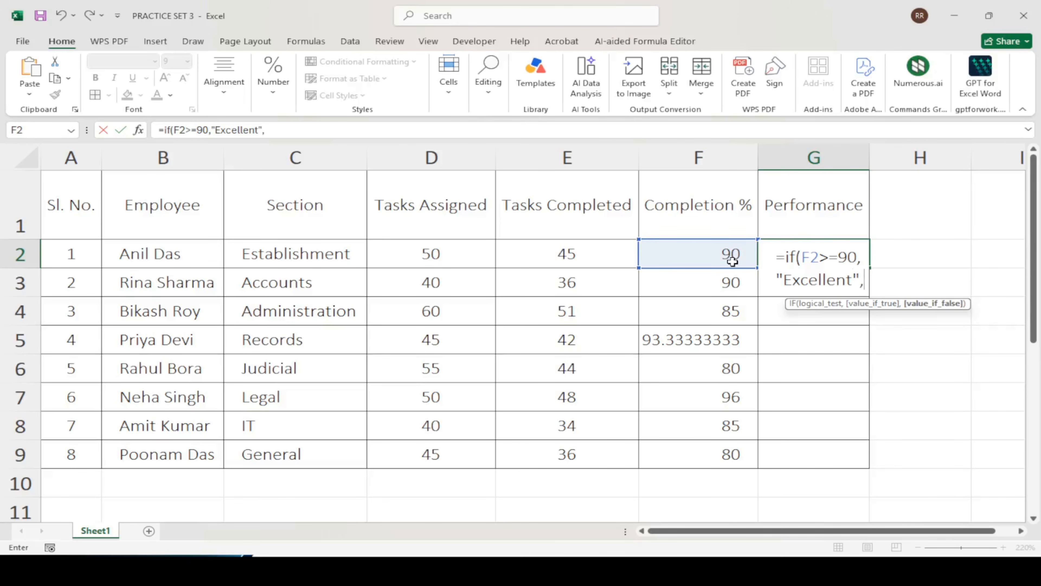
Continue the G2 formula with a nested condition, IF(F2>=80,"Good", following the criteria on the task slide
{"action": "type", "text": "if"}
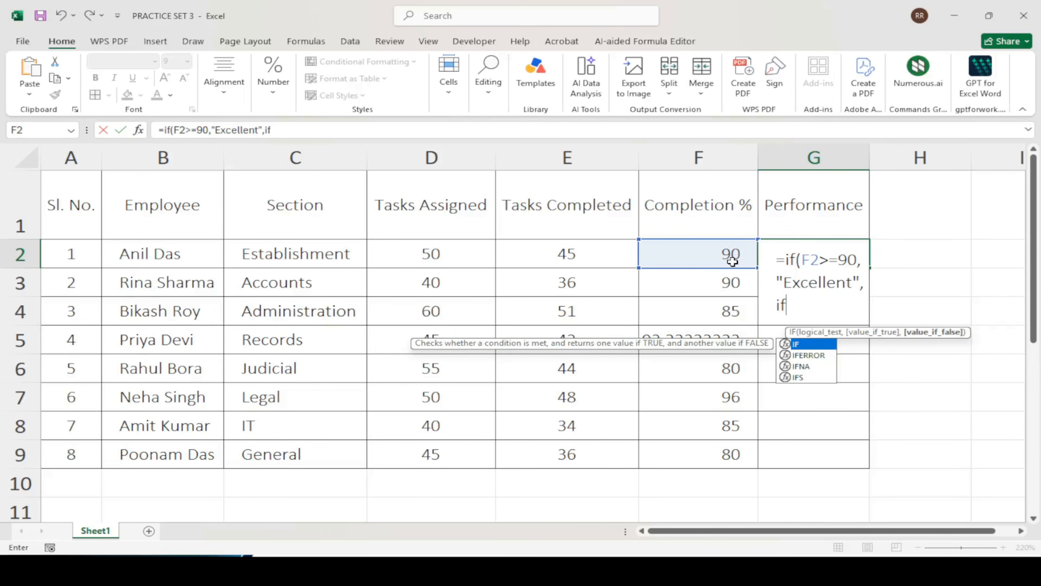
{"action": "type", "text": "("}
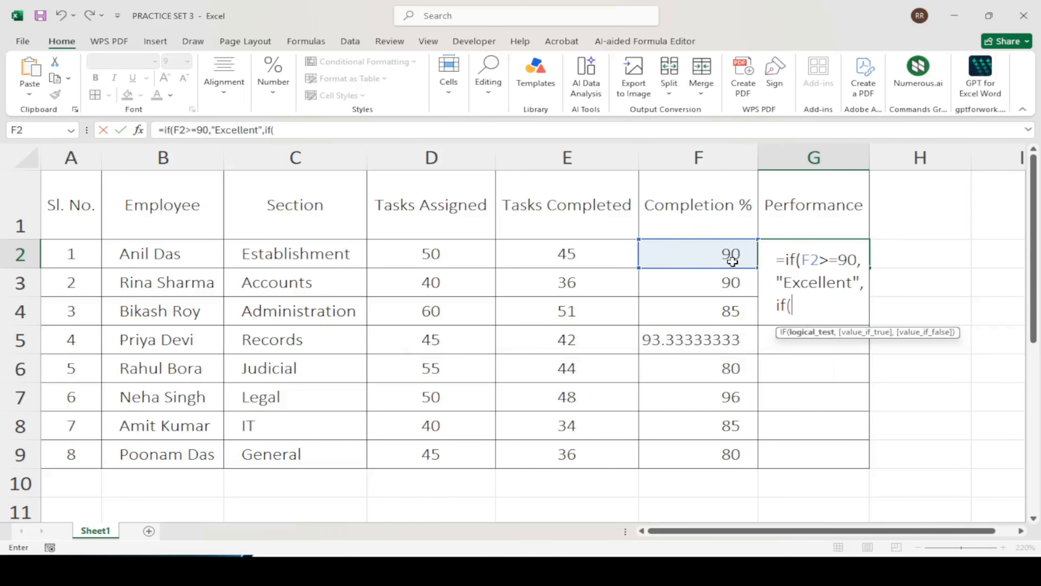
{"action": "left_click", "coordinate": [718, 259]}
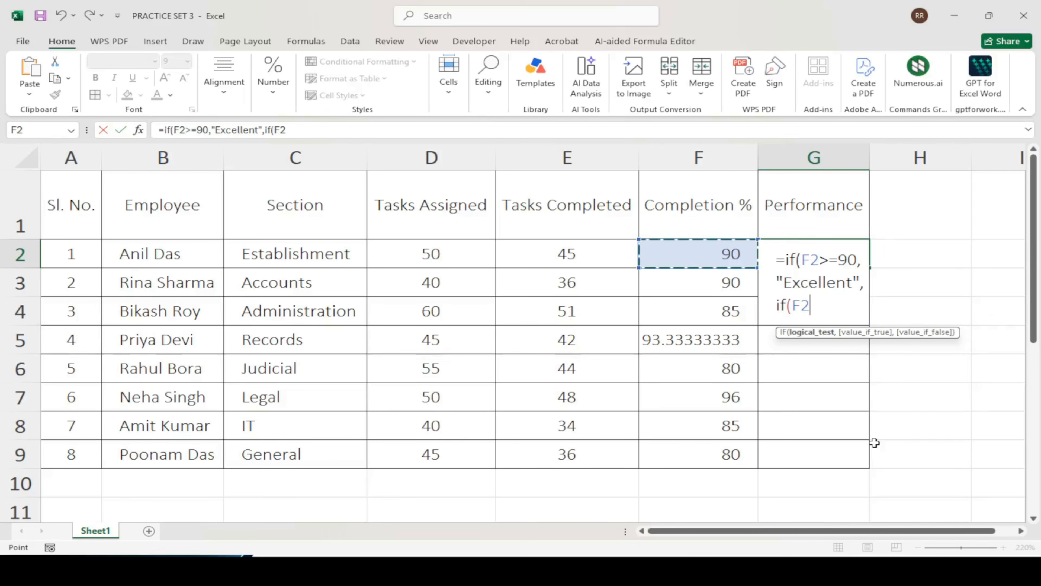
{"action": "type", "text": ">="}
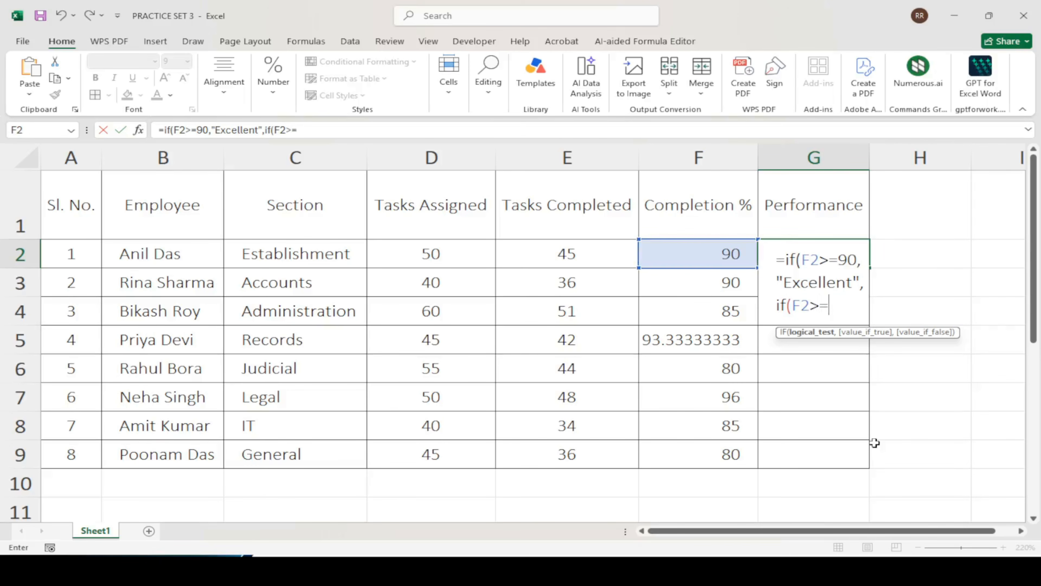
{"action": "key", "text": "super+Tab"}
{"action": "key", "text": "alt+Tab"}
{"action": "type", "text": "80,"}
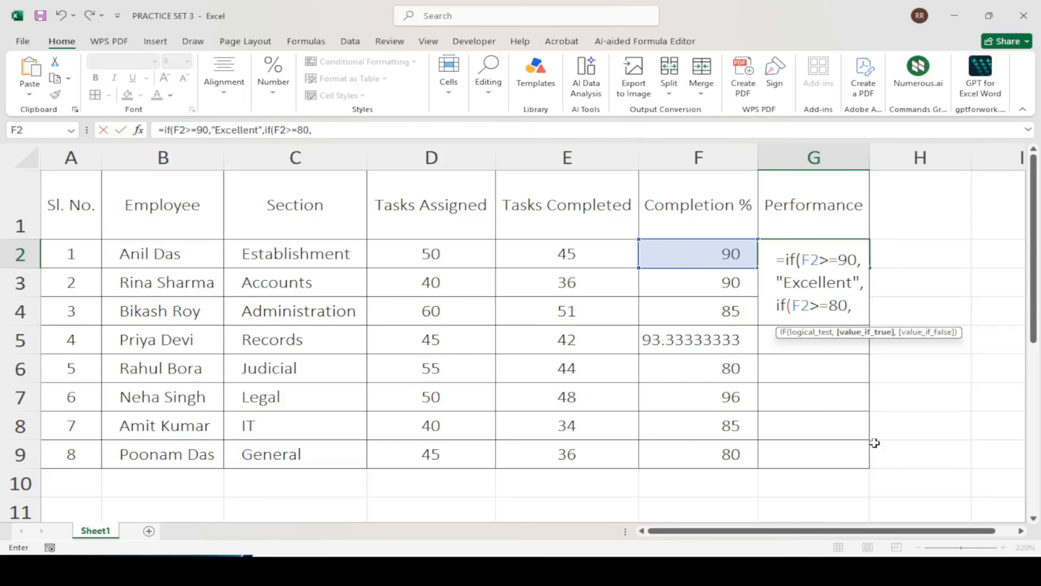
{"action": "type", "text": "\""}
{"action": "type", "text": "Good"}
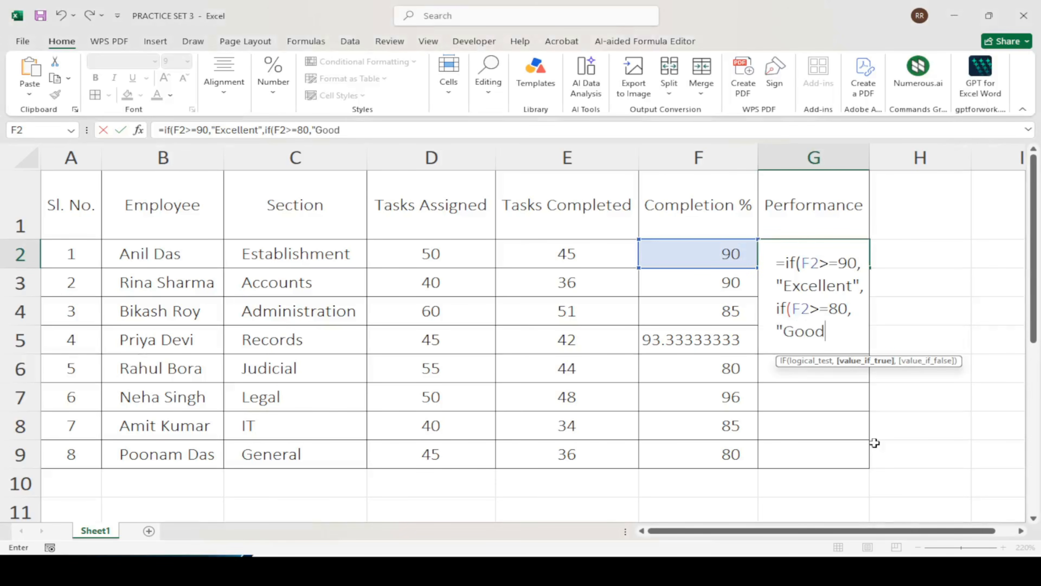
{"action": "type", "text": "\","}
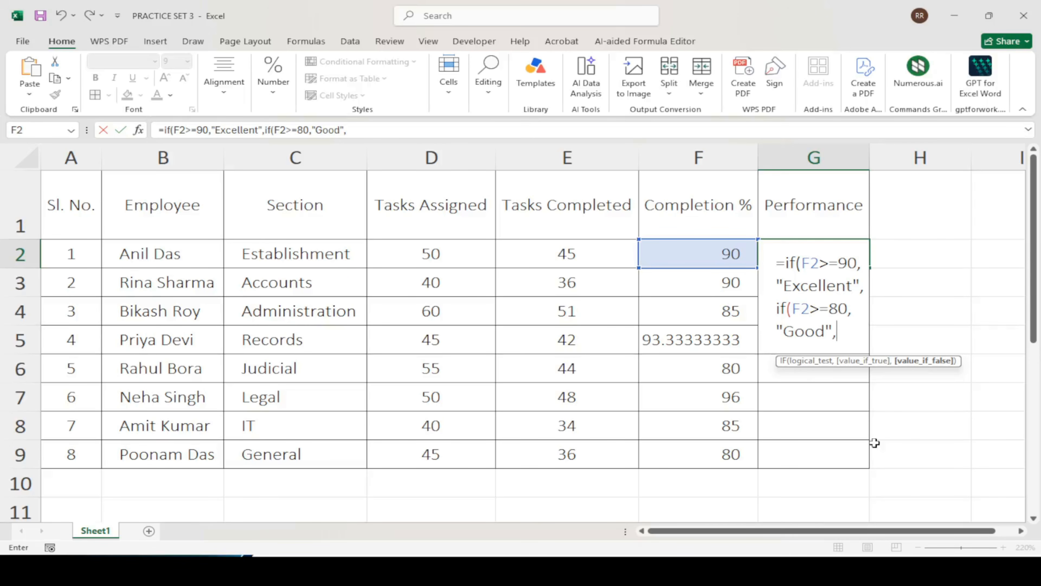
Complete the G2 formula with "Needs Improvement" as the remaining result and fill it down to G9
{"action": "type", "text": "\"Needs I"}
{"action": "type", "text": "mprovement"}
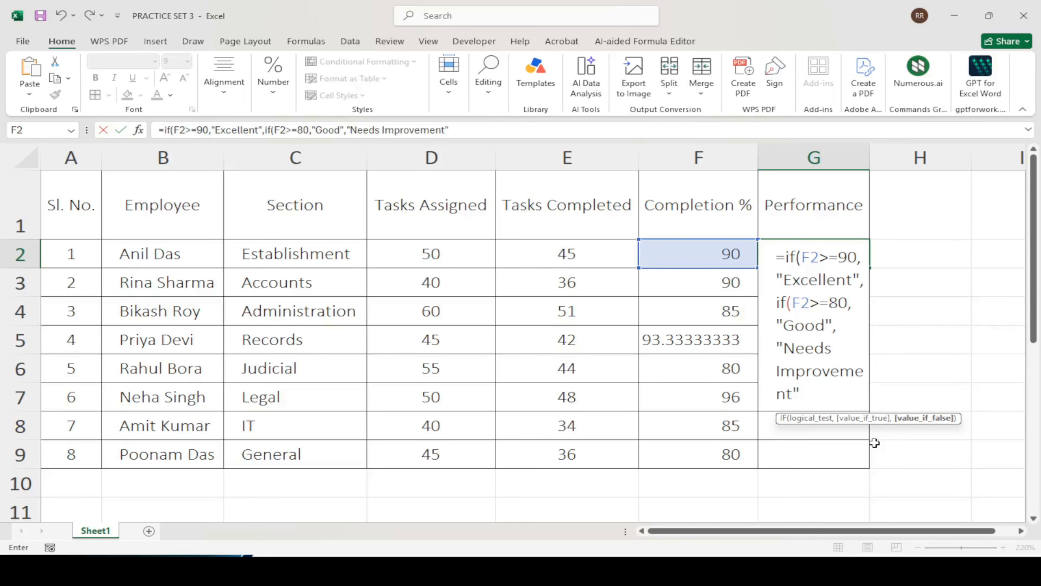
{"action": "type", "text": "\"))"}
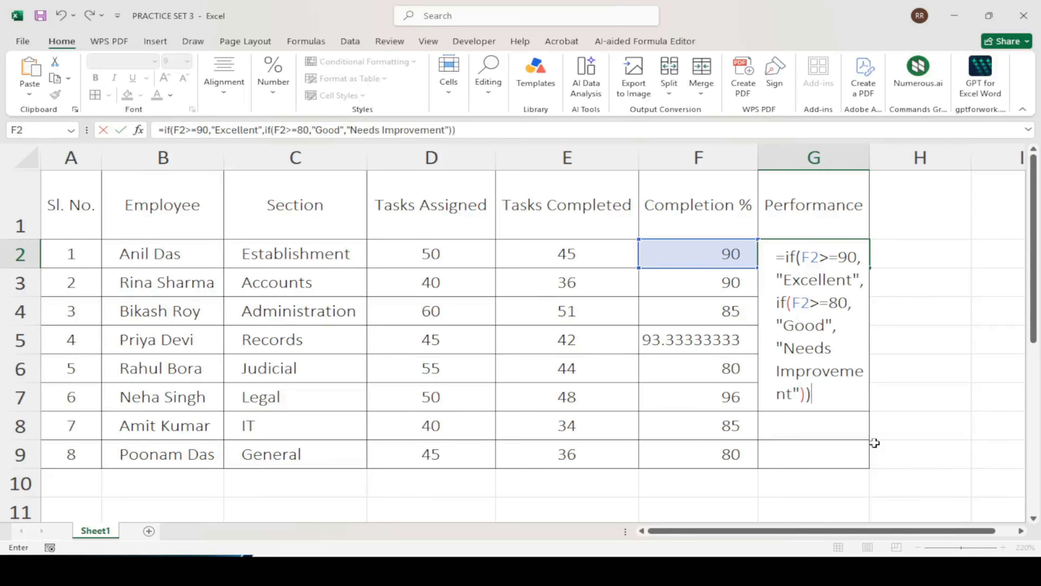
{"action": "key", "text": "Return"}
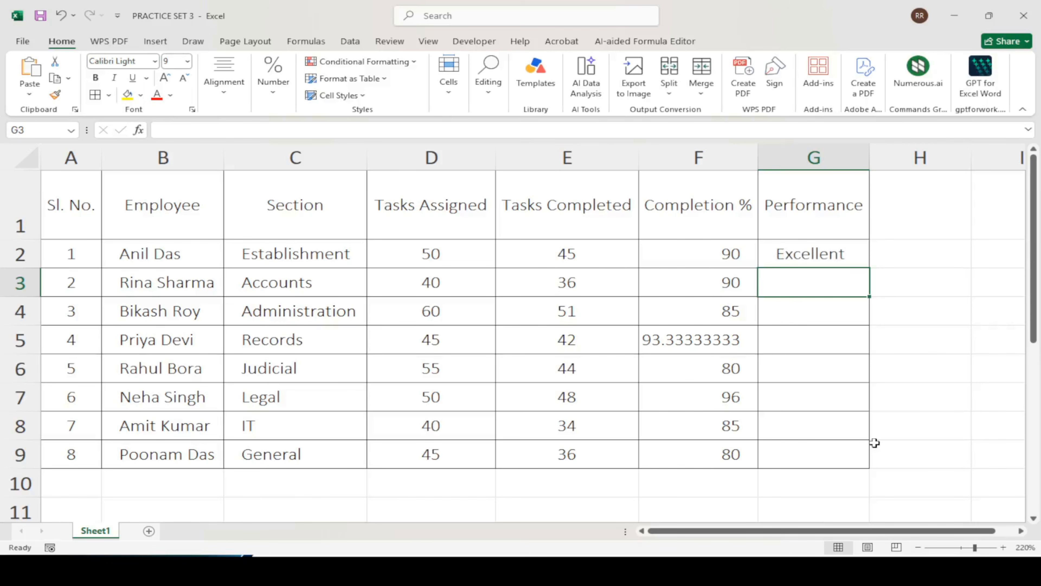
{"action": "left_click", "coordinate": [839, 242]}
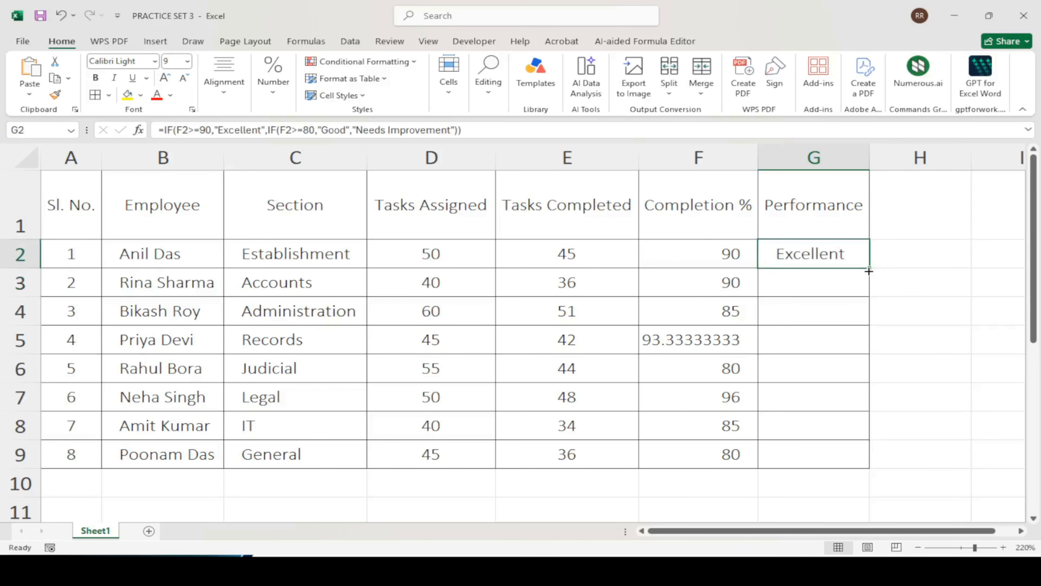
{"action": "left_click_drag", "start_coordinate": [869, 271], "coordinate": [868, 467]}
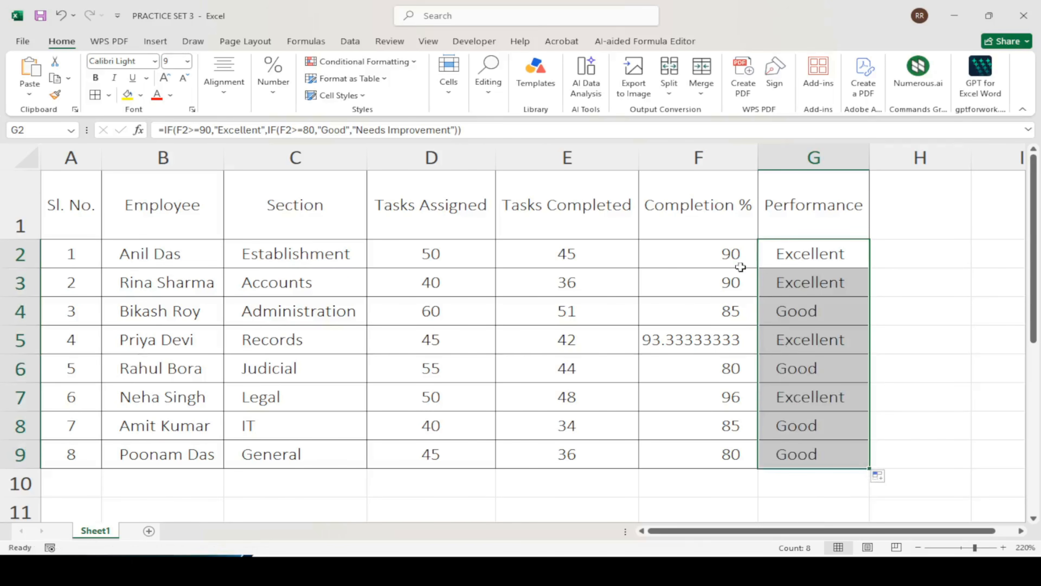
Compare the Completion % values with the Performance ratings in rows 2 to 4, and consult the slide's remaining tasks
{"action": "left_click", "coordinate": [738, 259]}
{"action": "left_click", "coordinate": [718, 289]}
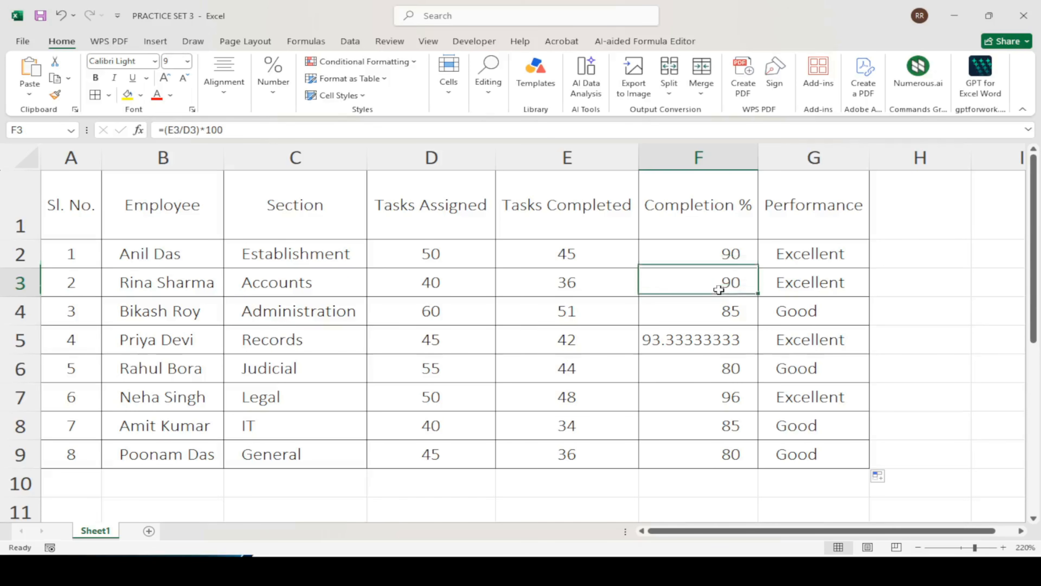
{"action": "left_click", "coordinate": [821, 290]}
{"action": "left_click", "coordinate": [716, 302]}
{"action": "left_click", "coordinate": [807, 312]}
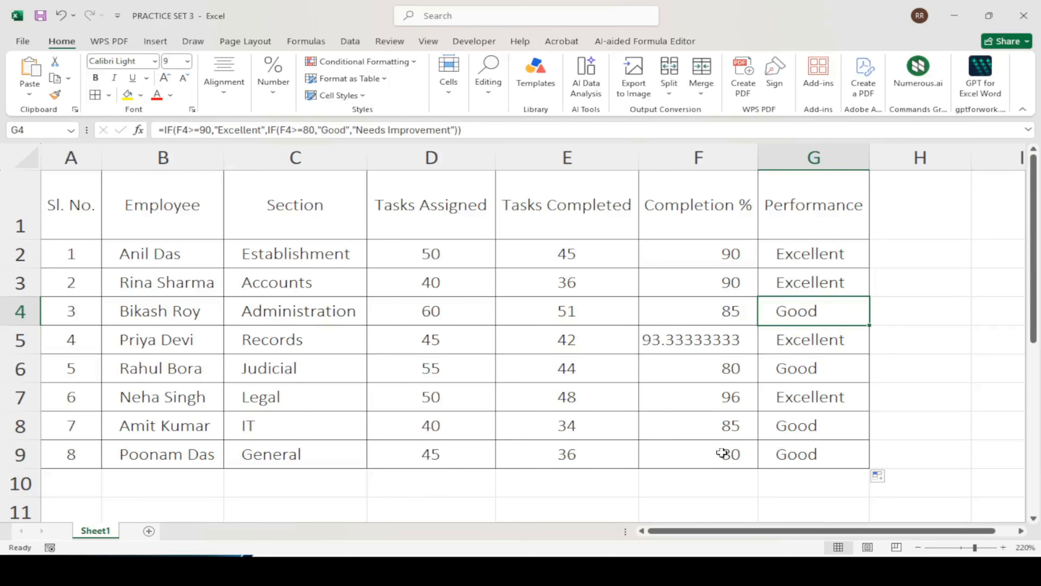
{"action": "key", "text": "alt+Tab"}
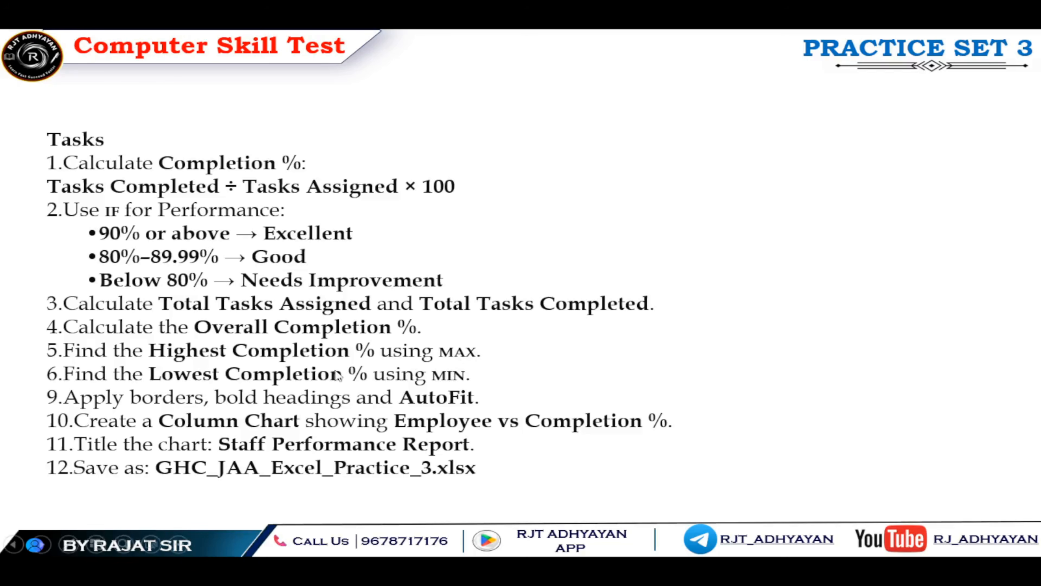
{"action": "key", "text": "alt+Tab"}
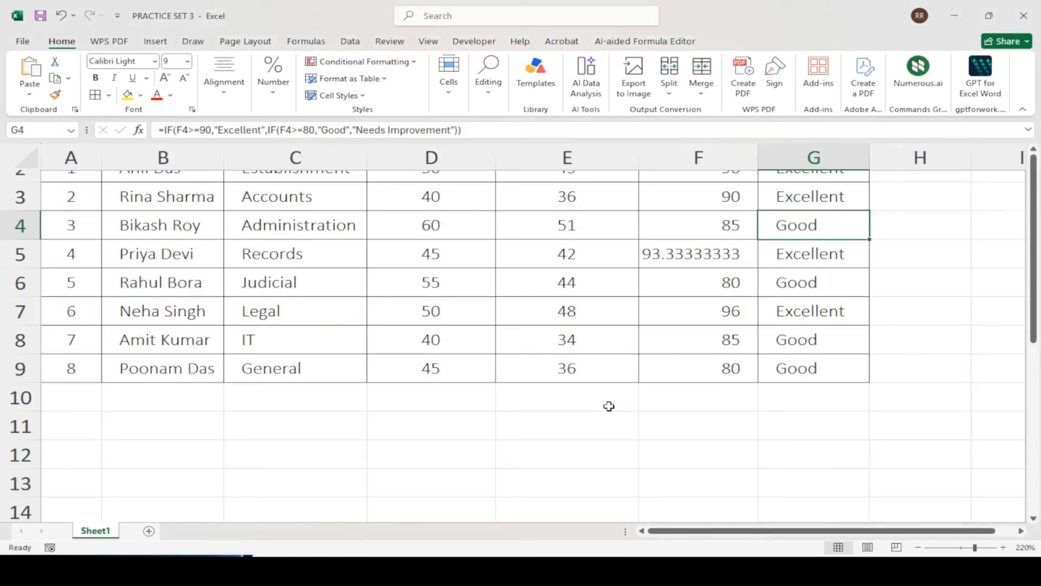
Enter the label Total in C10 and sum Tasks Assigned in D10 with =SUM(D2:D9)
{"action": "scroll", "coordinate": [609, 406], "scroll_direction": "up", "scroll_amount": 1}
{"action": "scroll", "coordinate": [409, 465], "scroll_direction": "down", "scroll_amount": 1}
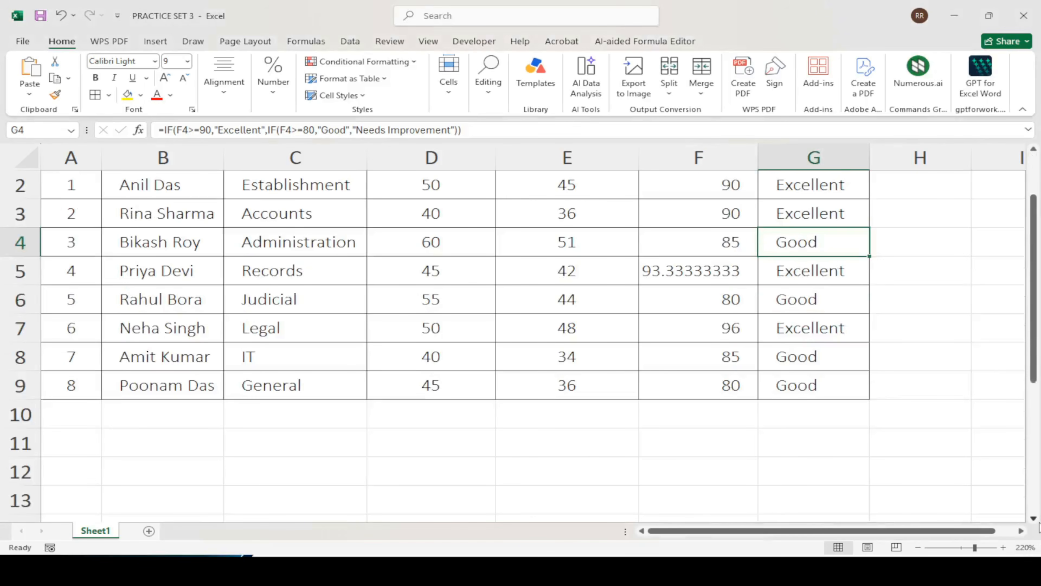
{"action": "left_click", "coordinate": [265, 411]}
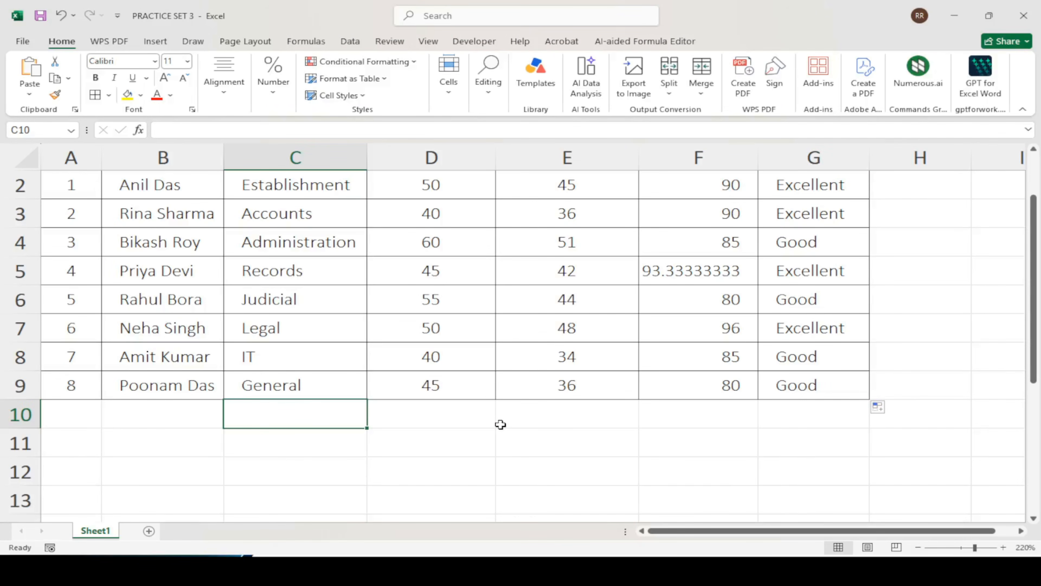
{"action": "type", "text": "Total"}
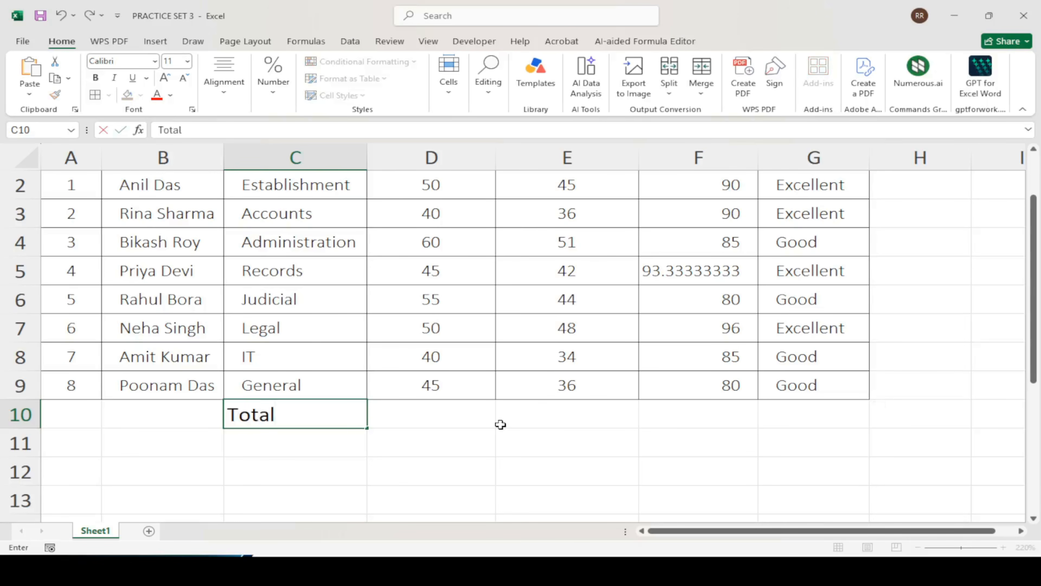
{"action": "key", "text": "Tab"}
{"action": "type", "text": "="}
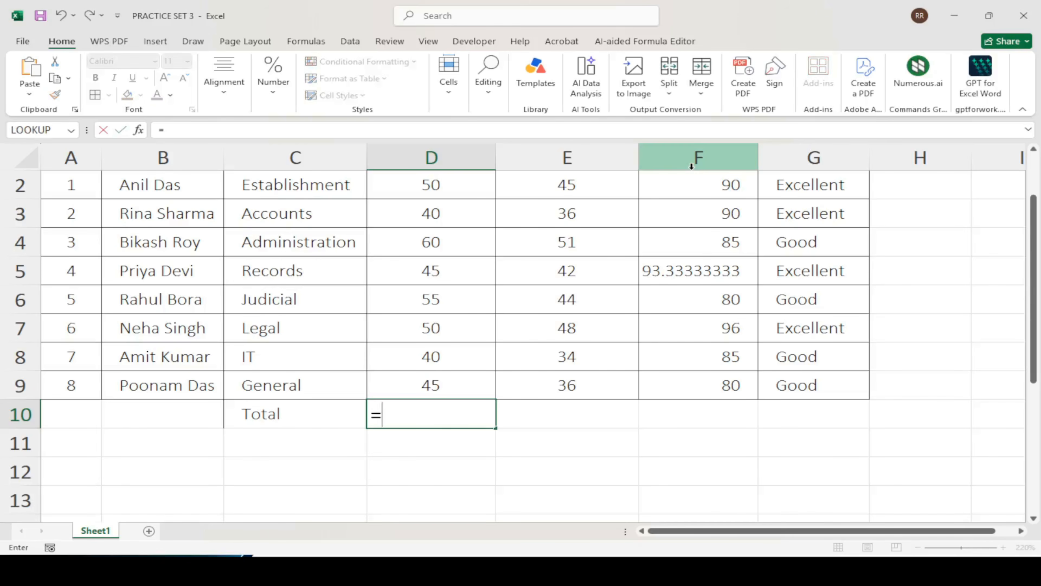
{"action": "type", "text": "sum"}
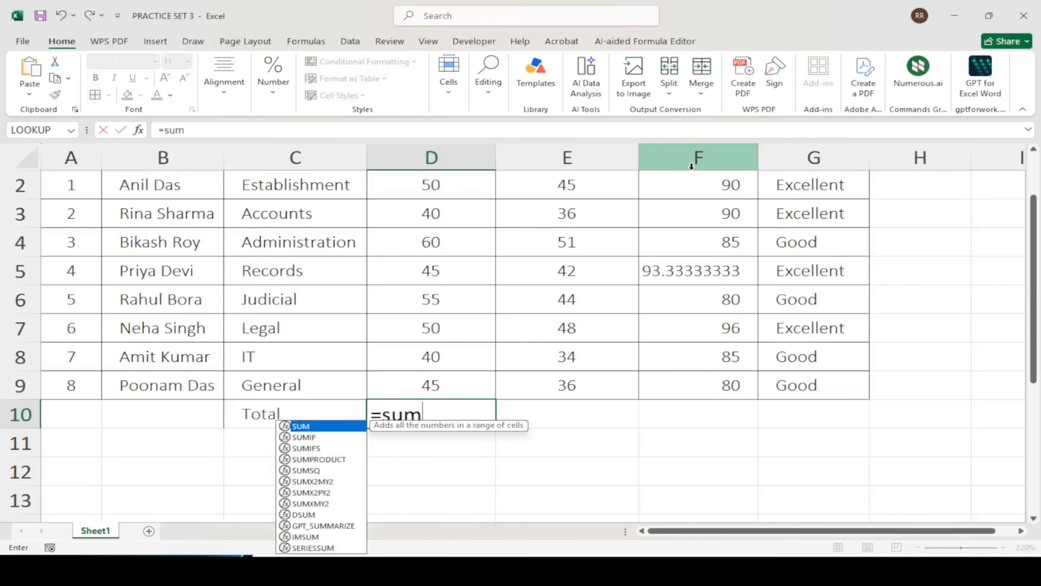
{"action": "type", "text": "("}
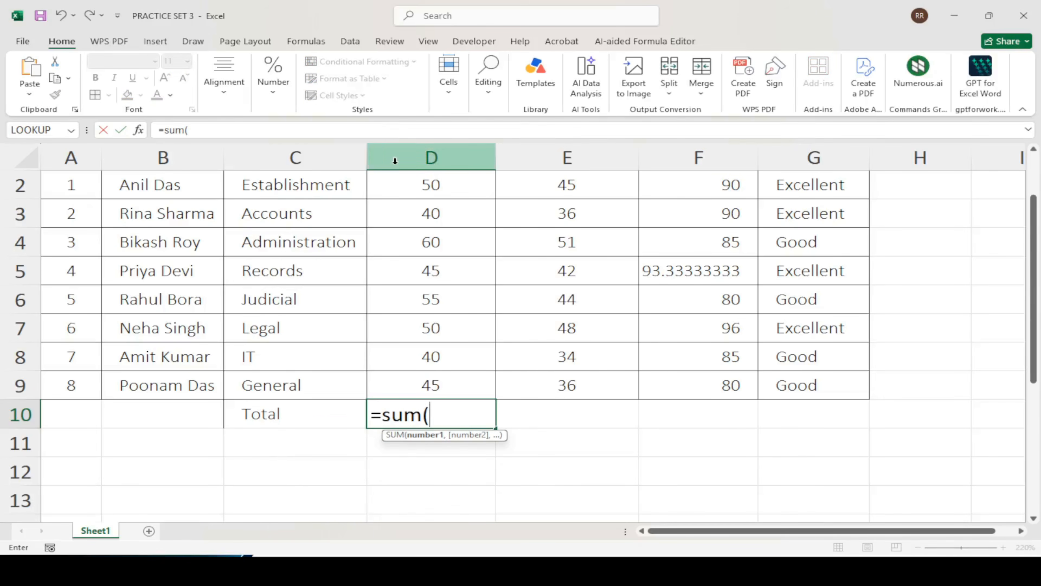
{"action": "scroll", "coordinate": [454, 254], "scroll_direction": "up", "scroll_amount": 1}
{"action": "left_click_drag", "start_coordinate": [454, 255], "coordinate": [440, 453]}
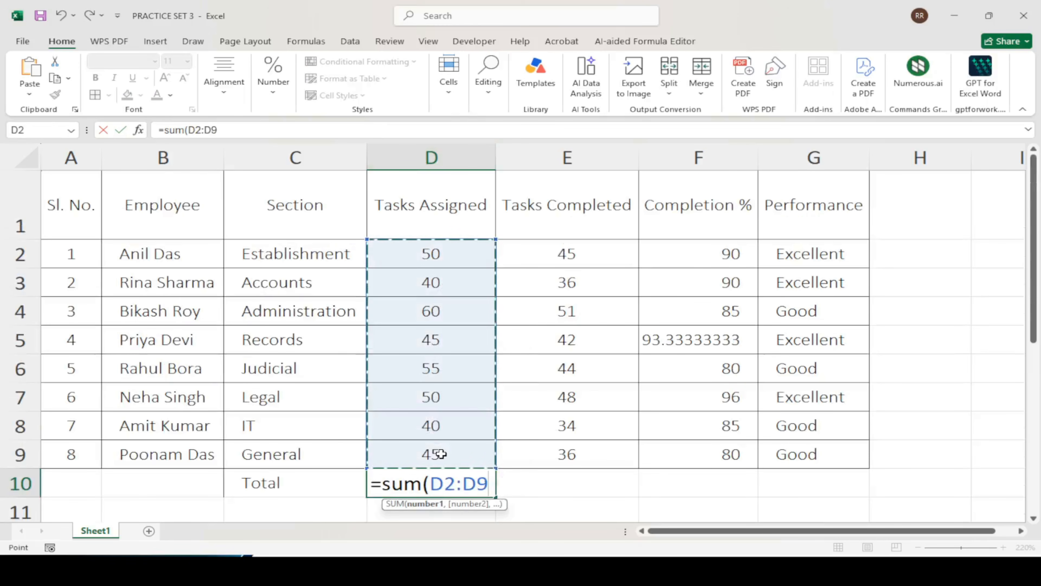
{"action": "type", "text": ")"}
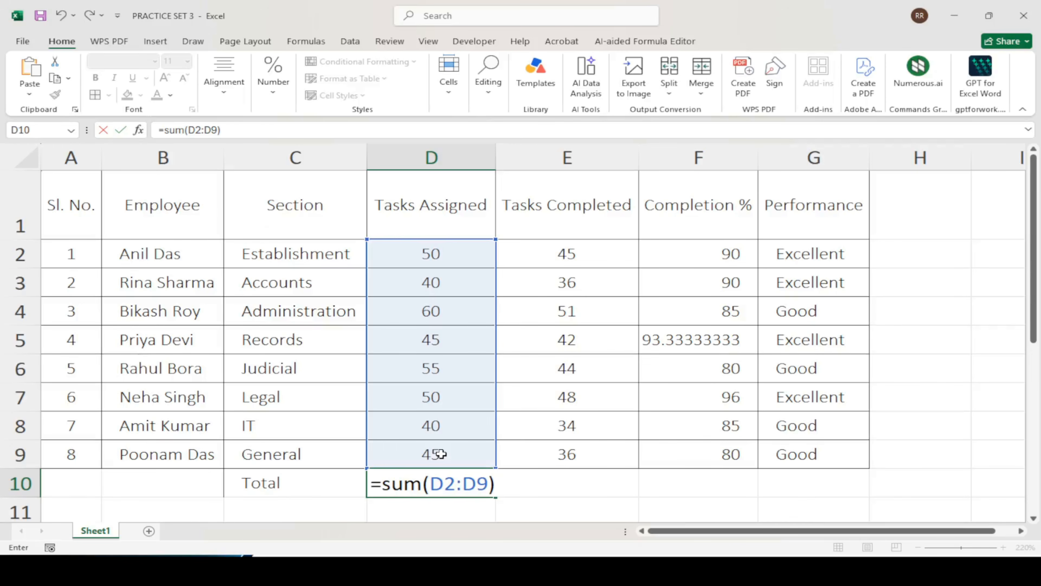
{"action": "key", "text": "Return"}
{"action": "left_click", "coordinate": [447, 422]}
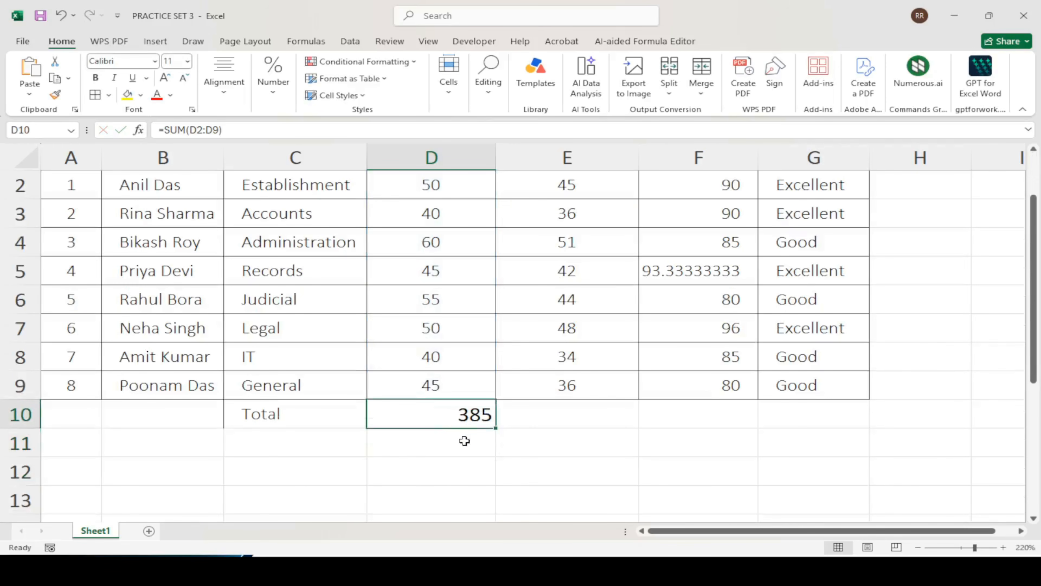
Sum the Tasks Completed column in E10 with =SUM(E2:E9)
{"action": "left_click", "coordinate": [548, 422]}
{"action": "type", "text": "="}
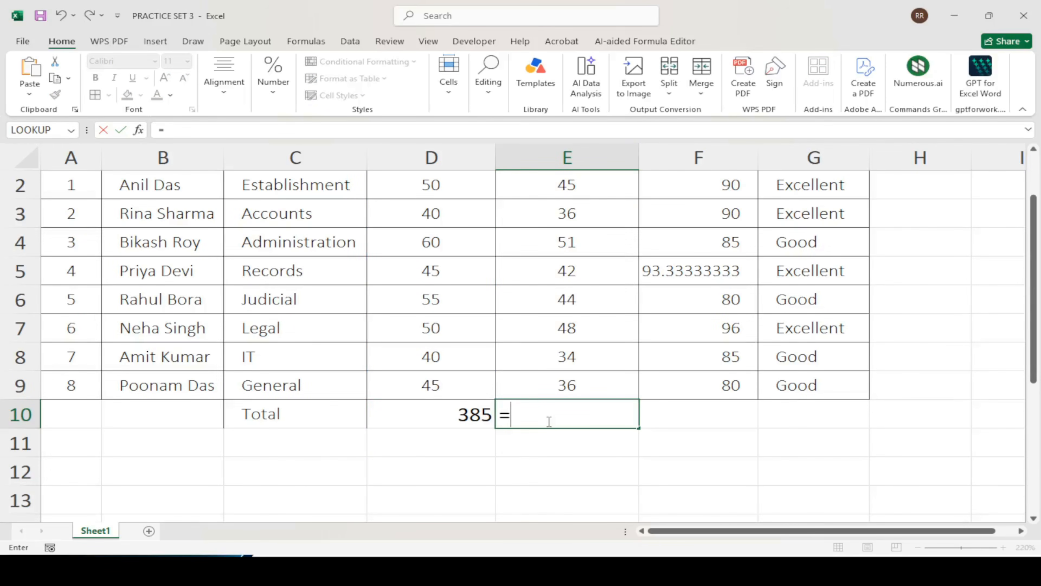
{"action": "type", "text": "sum("}
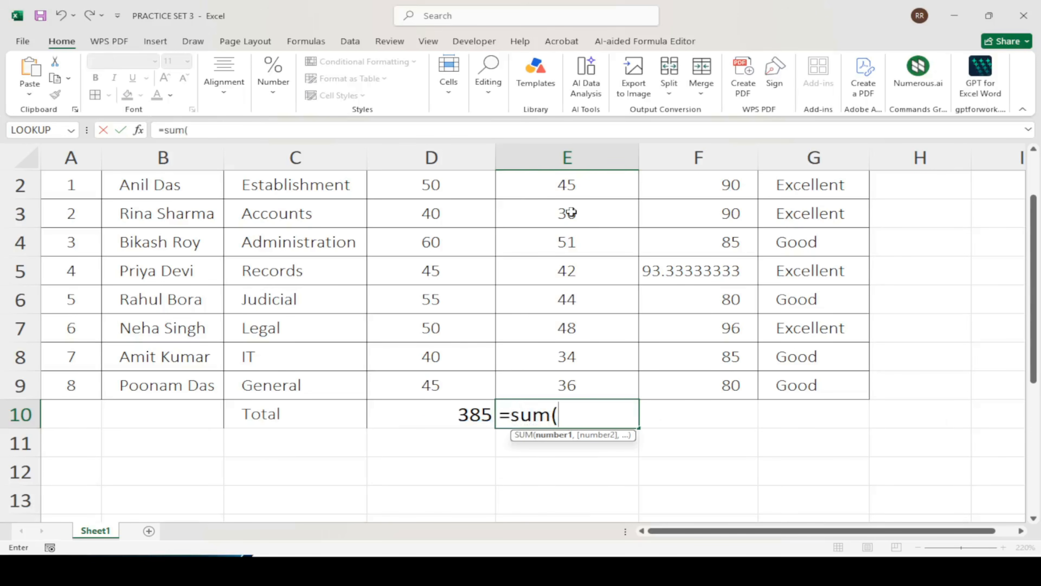
{"action": "scroll", "coordinate": [569, 230], "scroll_direction": "up", "scroll_amount": 1}
{"action": "left_click_drag", "start_coordinate": [569, 254], "coordinate": [568, 448]}
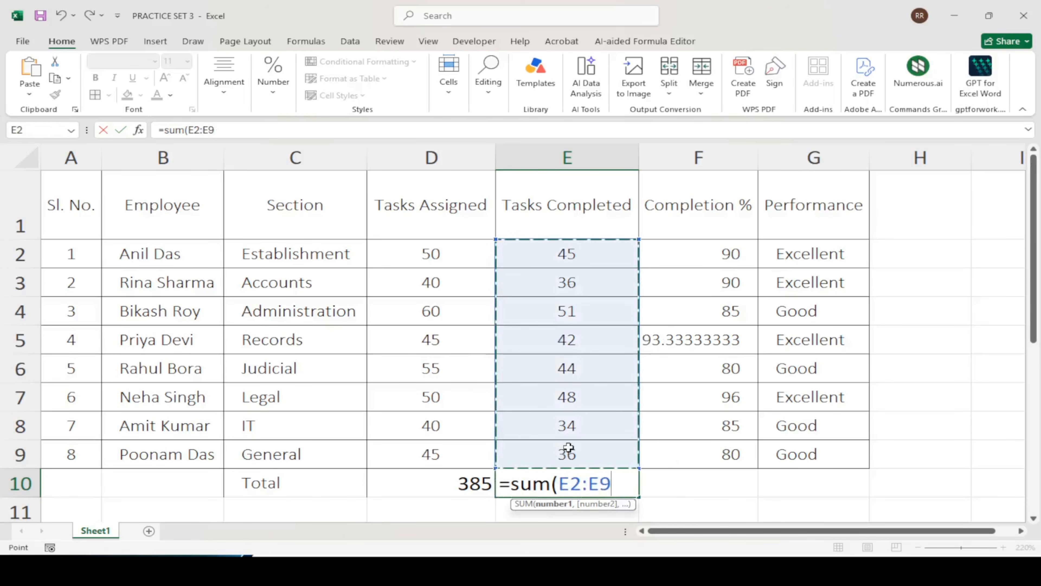
{"action": "key", "text": "Return"}
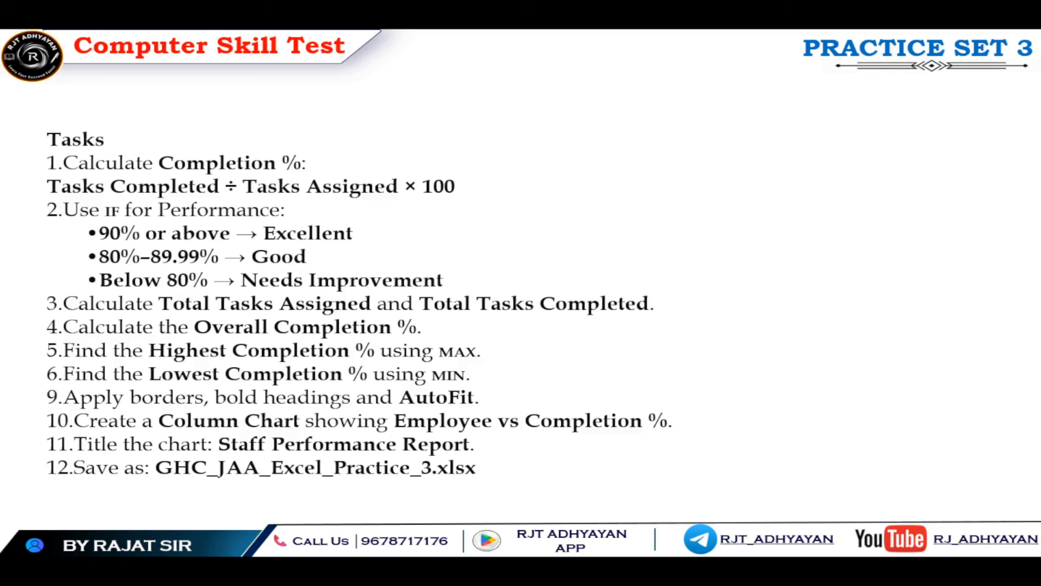
Return to the worksheet and calculate the overall Completion % in F10 with =AVERAGE(F2:F9)
{"action": "key", "text": "alt+Tab"}
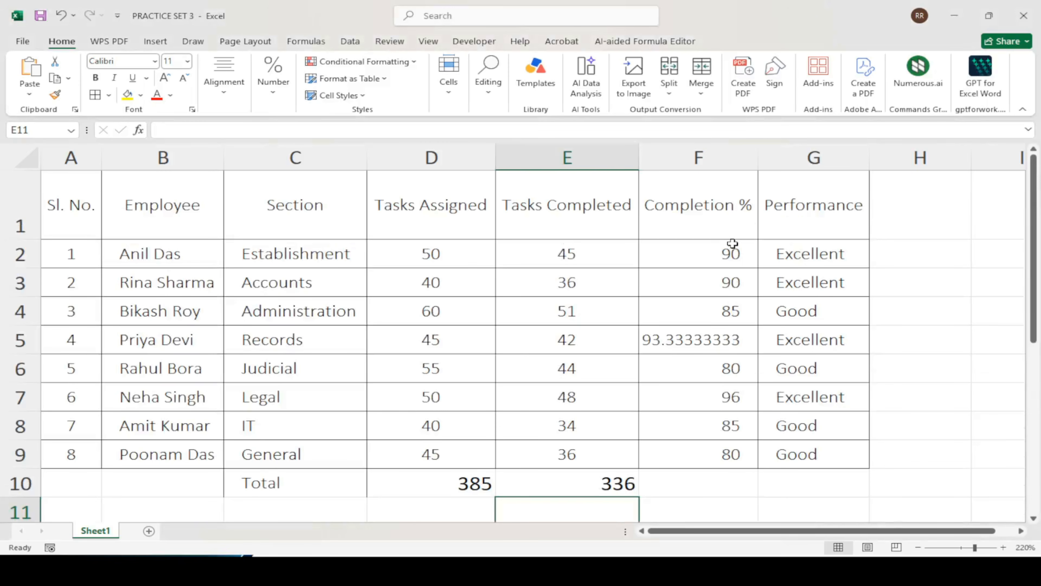
{"action": "left_click_drag", "start_coordinate": [733, 244], "coordinate": [700, 448]}
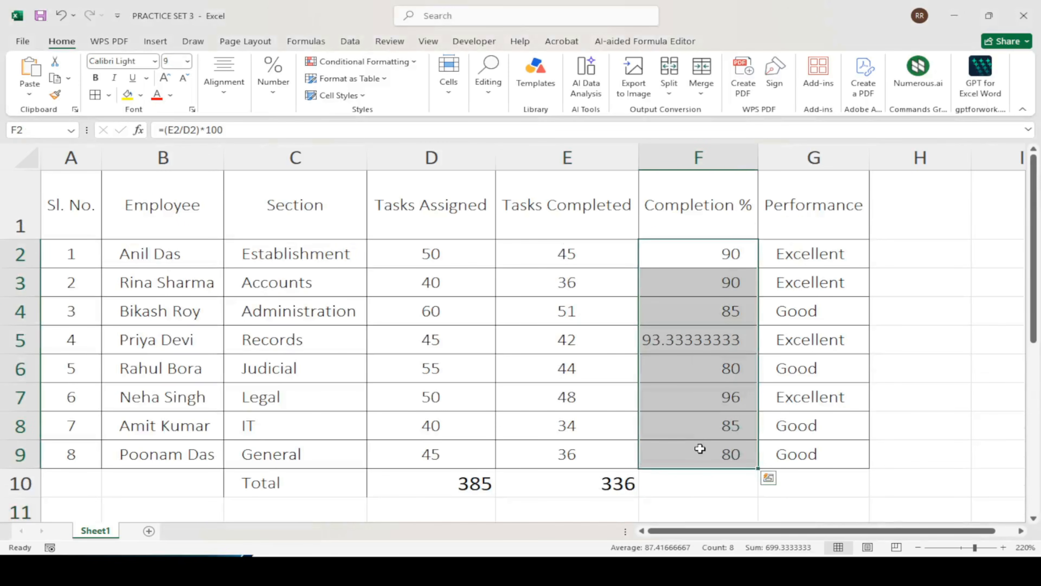
{"action": "left_click", "coordinate": [698, 484]}
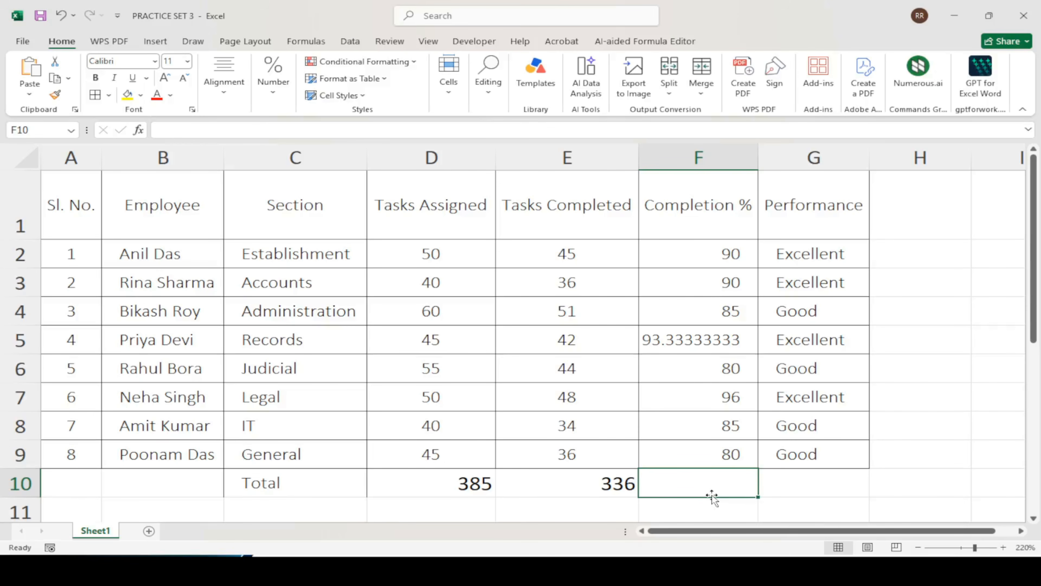
{"action": "type", "text": "="}
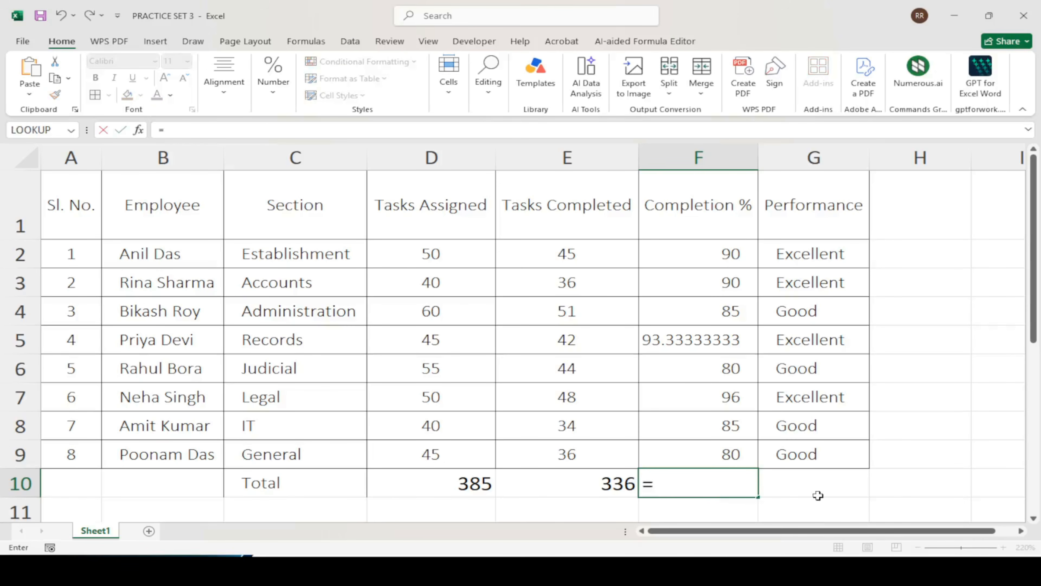
{"action": "type", "text": "averag"}
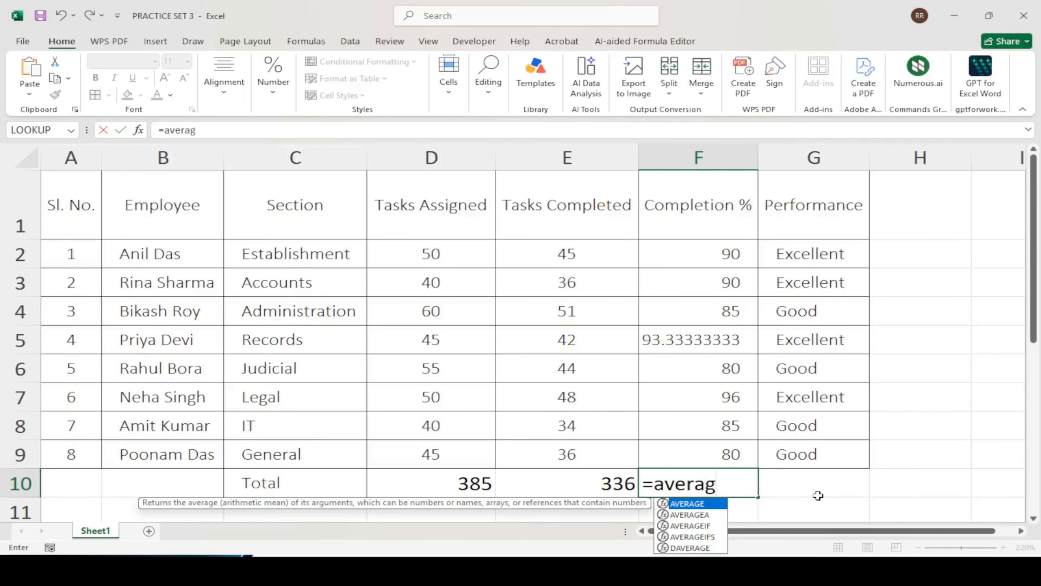
{"action": "key", "text": "Tab"}
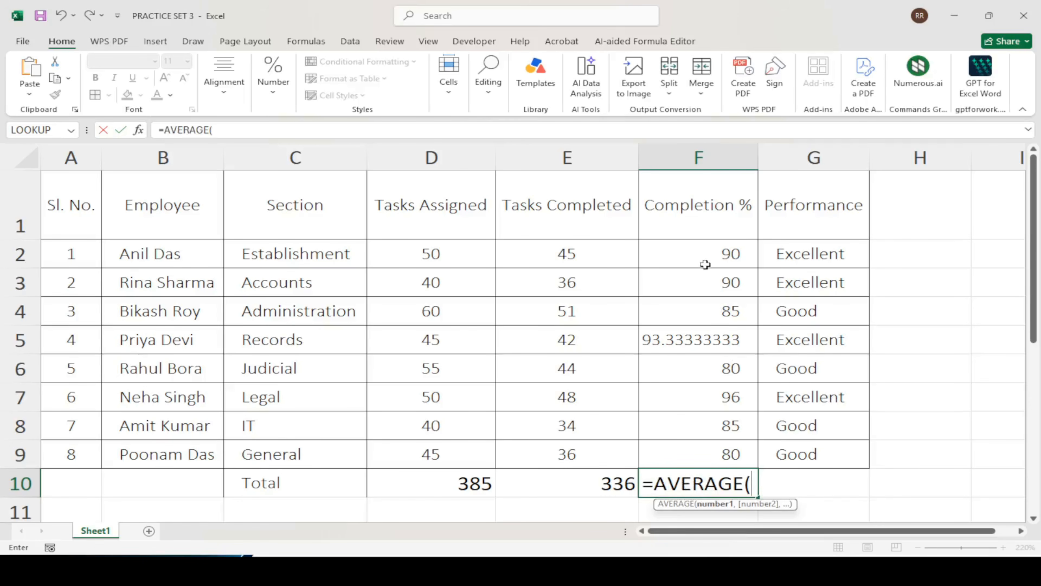
{"action": "left_click_drag", "start_coordinate": [705, 263], "coordinate": [726, 441]}
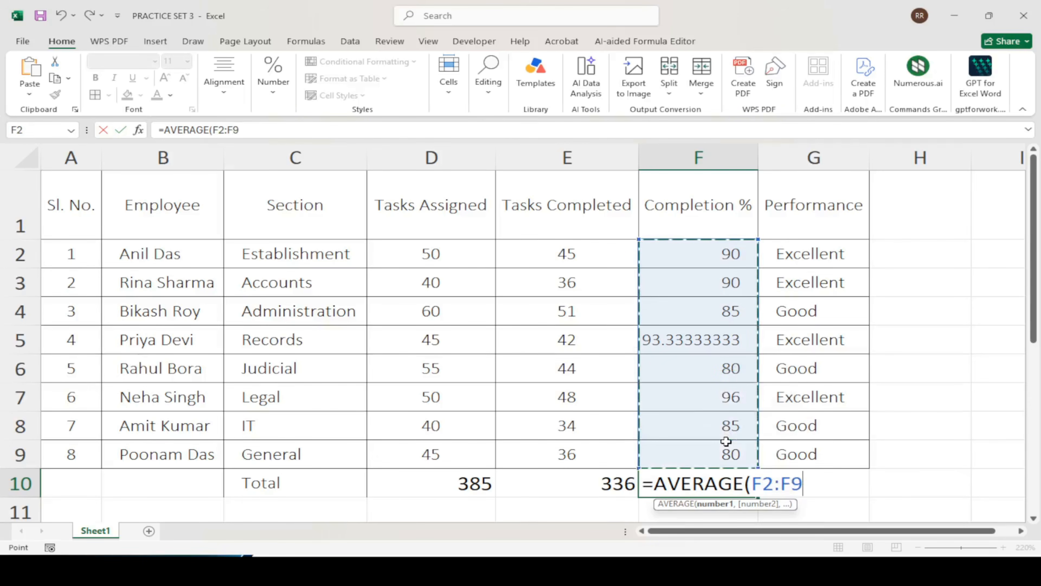
{"action": "type", "text": ")"}
{"action": "key", "text": "Return"}
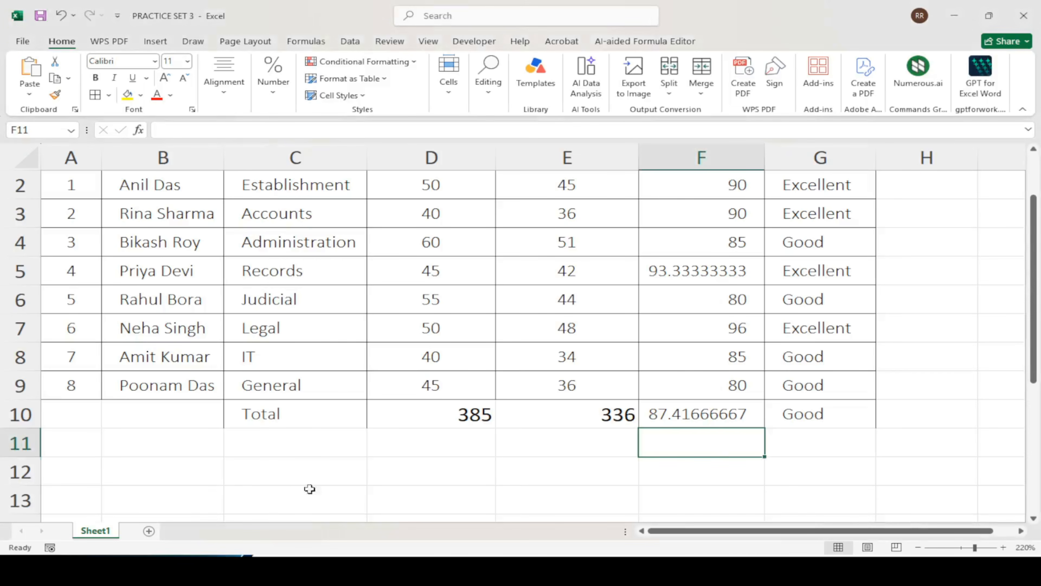
Enter the label Highest Completion in C11, below the Total label
{"action": "left_click", "coordinate": [249, 441]}
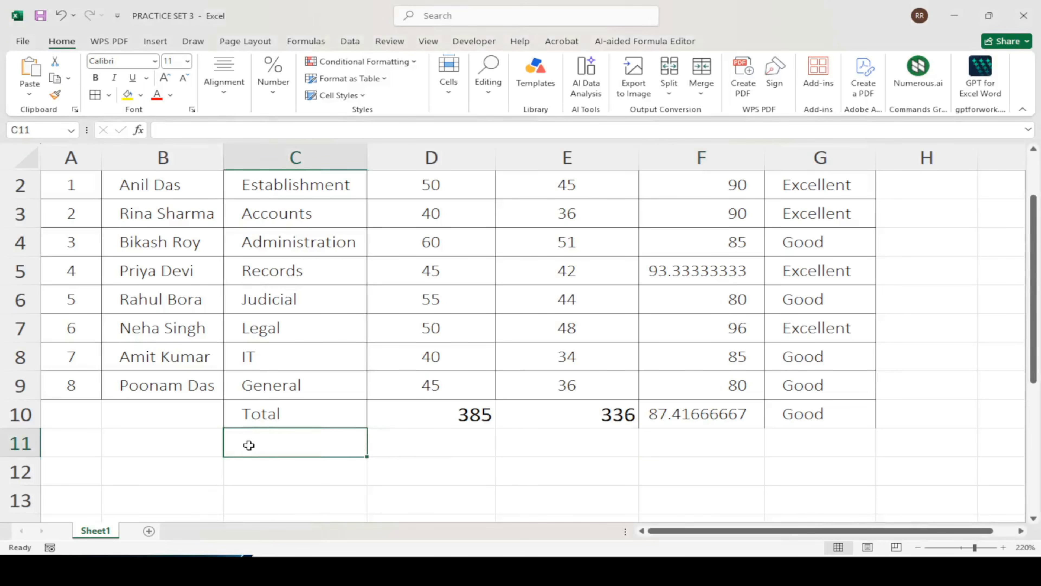
{"action": "type", "text": "Hi"}
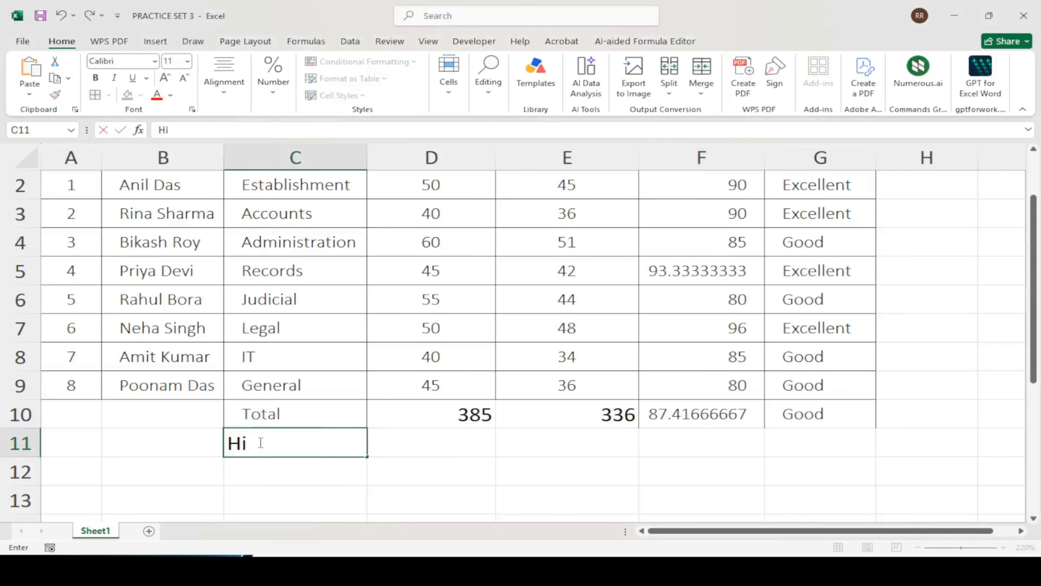
{"action": "type", "text": "ghest"}
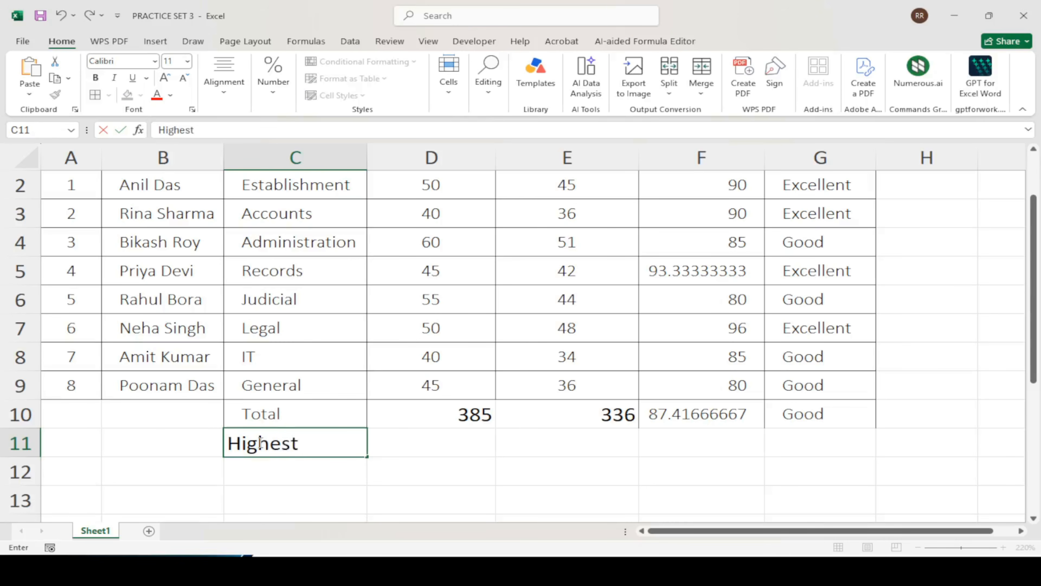
{"action": "type", "text": " Completion"}
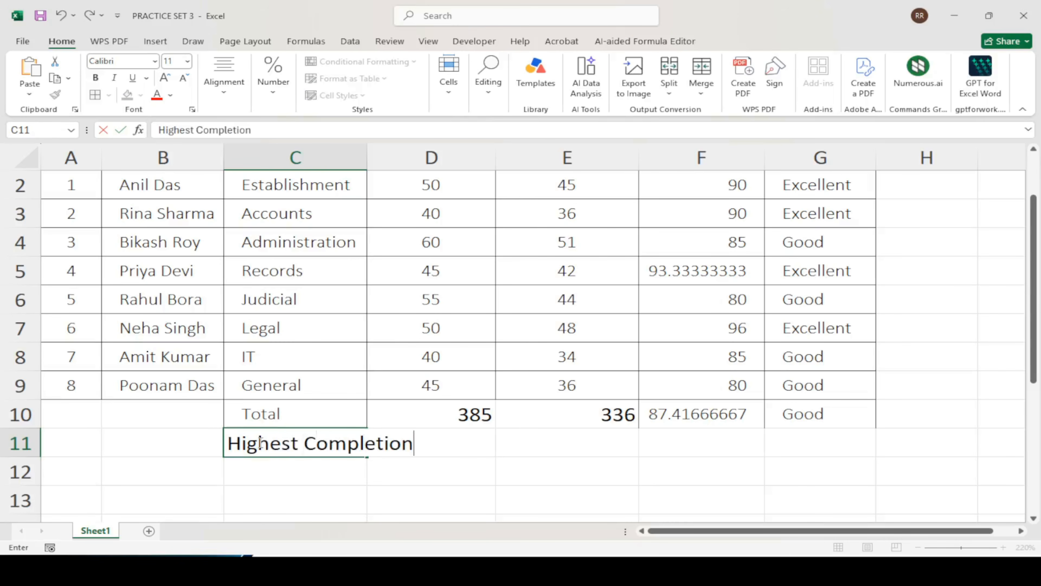
{"action": "key", "text": "Return"}
Copy the Highest Completion label into C12 and reword the copy as Lowest Completion
{"action": "left_click", "coordinate": [266, 443]}
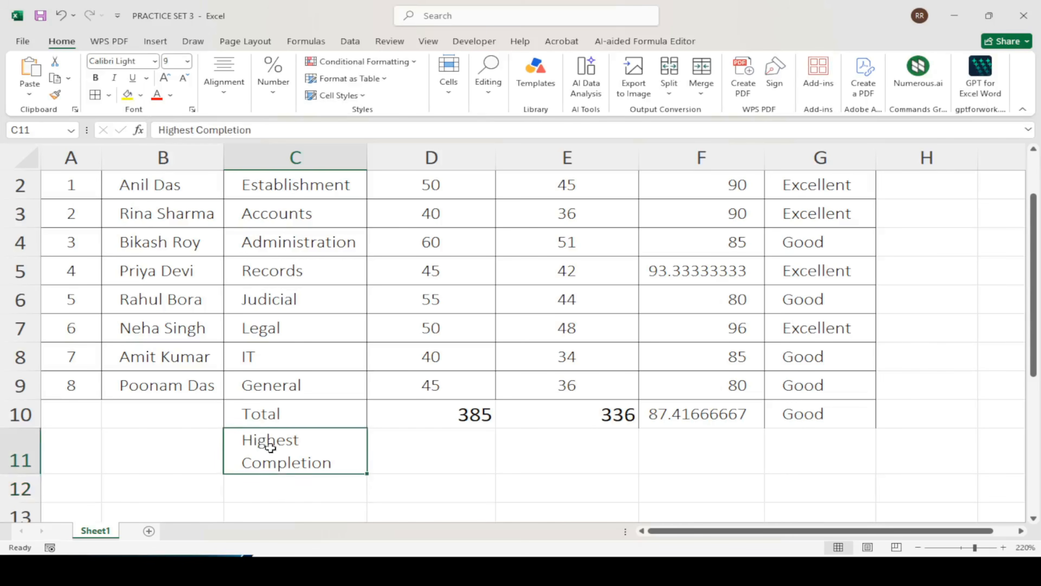
{"action": "key", "text": "ctrl+c"}
{"action": "left_click", "coordinate": [268, 485]}
{"action": "key", "text": "ctrl+v"}
{"action": "double_click", "coordinate": [270, 487]}
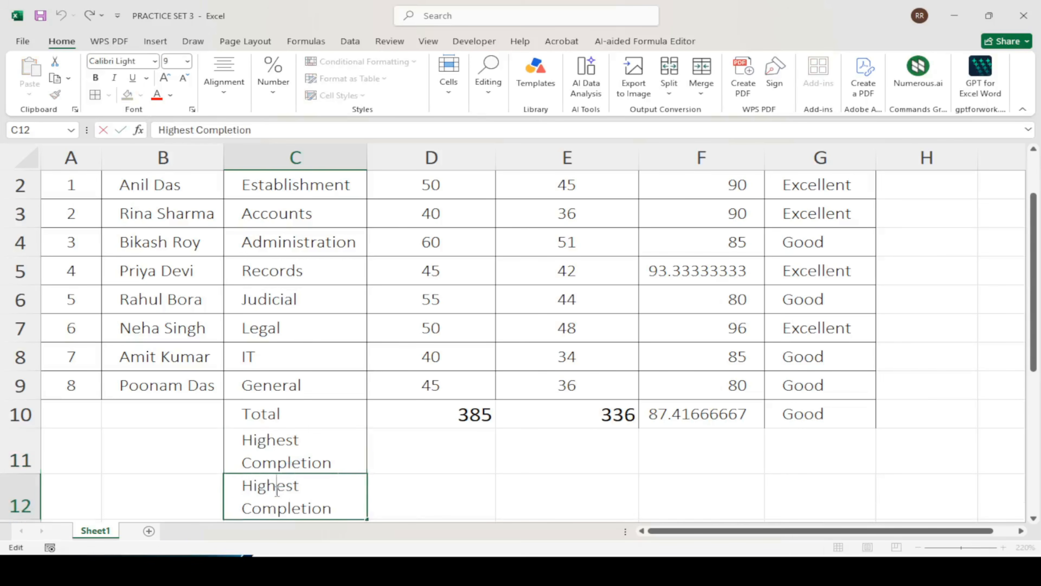
{"action": "type", "text": "lowest"}
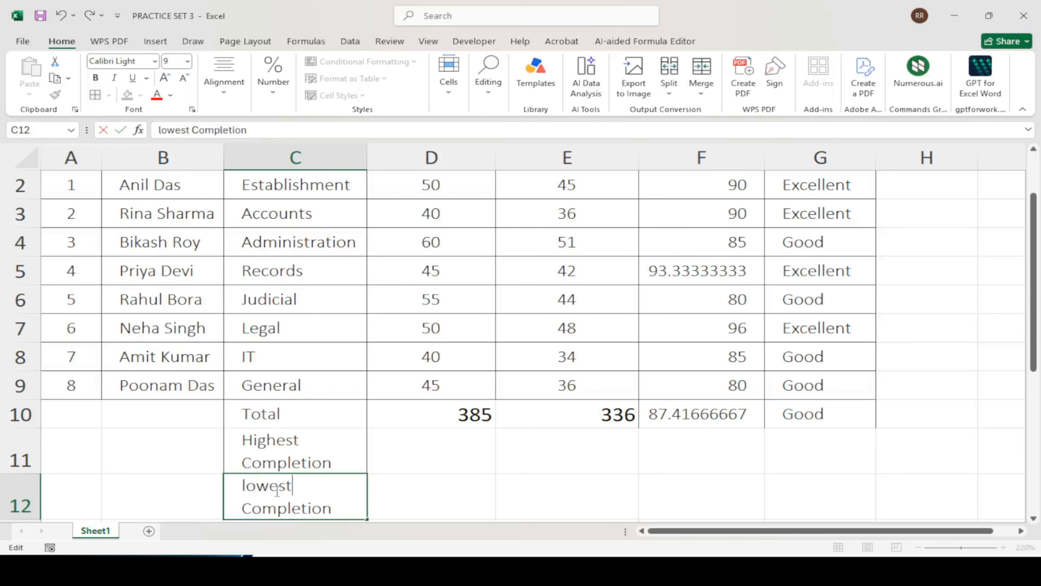
{"action": "left_click", "coordinate": [496, 483]}
{"action": "left_click", "coordinate": [250, 488]}
{"action": "double_click", "coordinate": [247, 485]}
{"action": "left_click_drag", "start_coordinate": [247, 486], "coordinate": [242, 486]}
{"action": "left_click", "coordinate": [247, 487]}
{"action": "key", "text": "BackSpace"}
{"action": "type", "text": "L"}
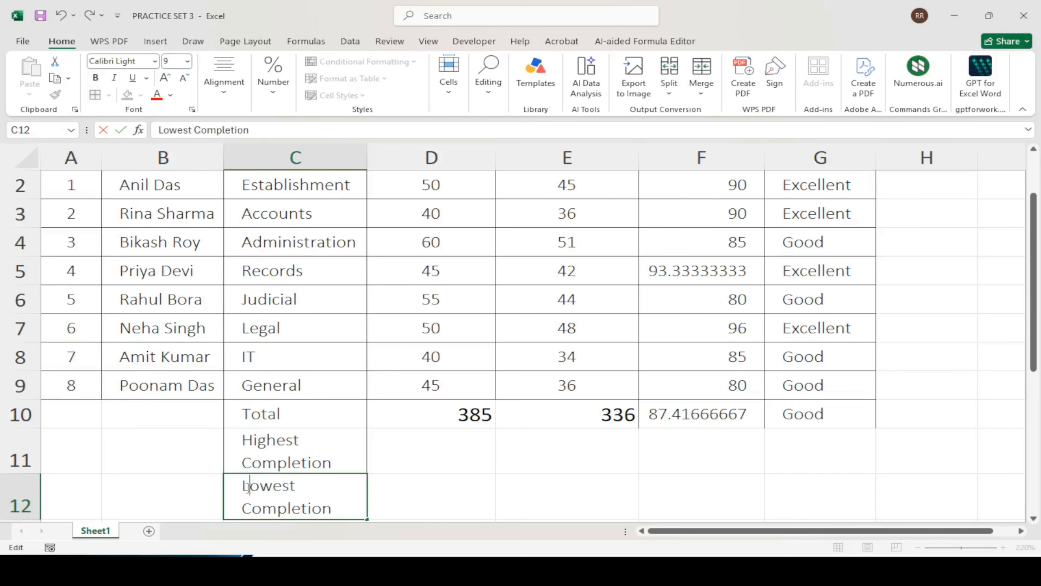
{"action": "left_click", "coordinate": [515, 462]}
{"action": "scroll", "coordinate": [966, 492], "scroll_direction": "down", "scroll_amount": 2}
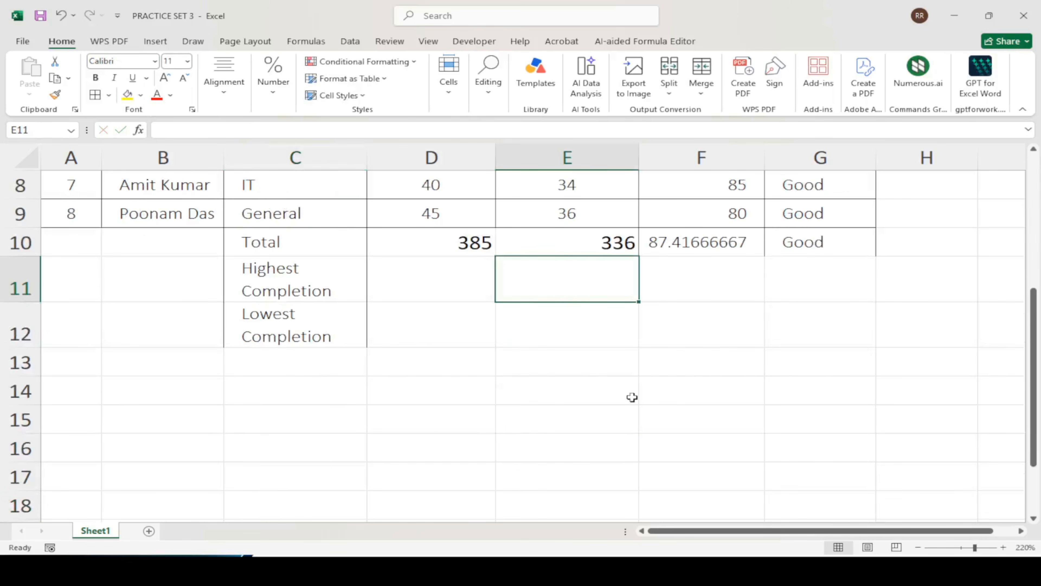
{"action": "scroll", "coordinate": [631, 398], "scroll_direction": "up", "scroll_amount": 1}
{"action": "key", "text": "Left"}
{"action": "type", "text": "="}
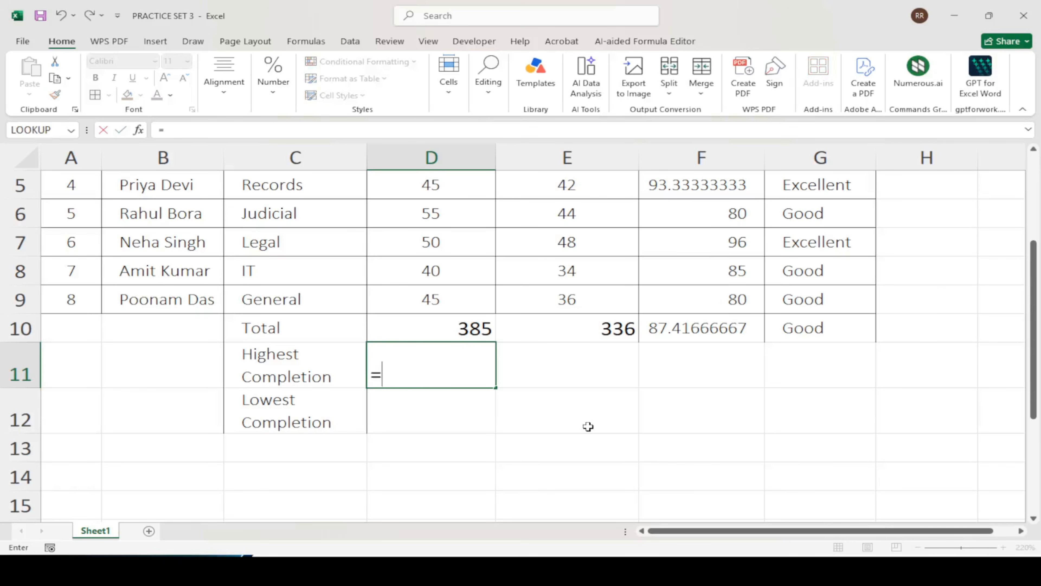
{"action": "key", "text": "BackSpace"}
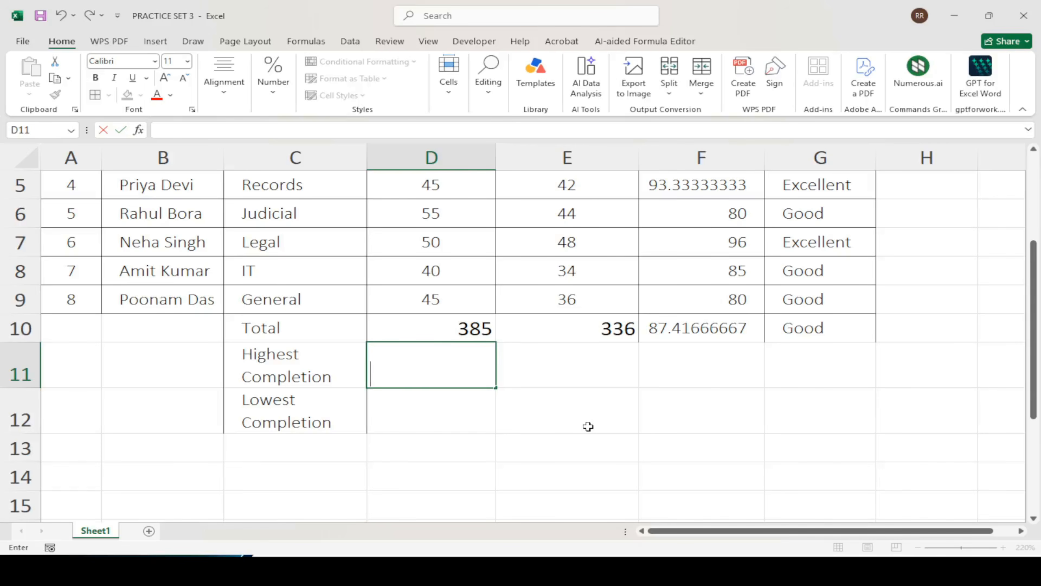
{"action": "scroll", "coordinate": [730, 355], "scroll_direction": "up", "scroll_amount": 2}
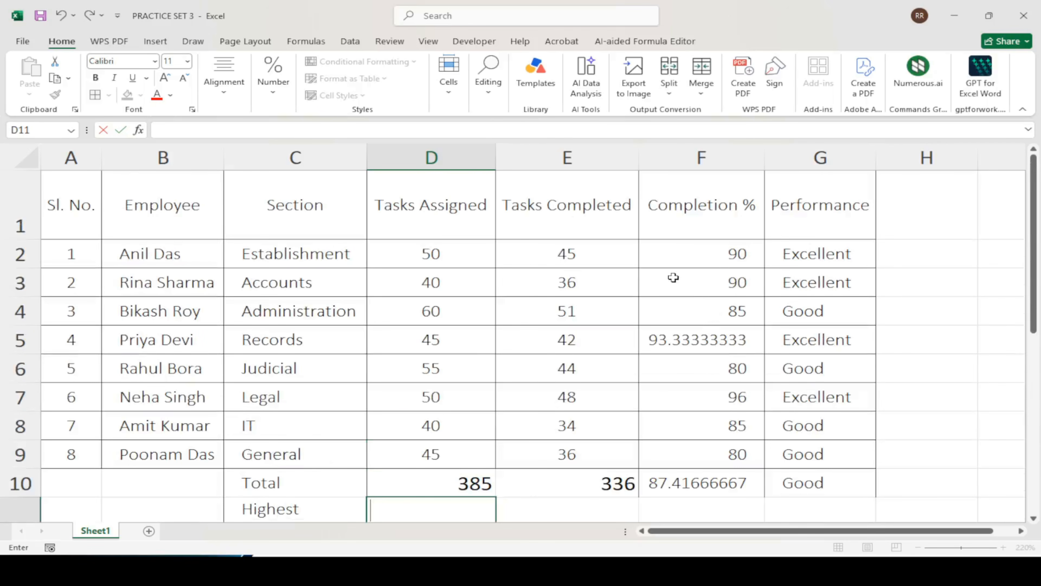
{"action": "scroll", "coordinate": [729, 261], "scroll_direction": "down", "scroll_amount": 2}
{"action": "left_click", "coordinate": [730, 365]}
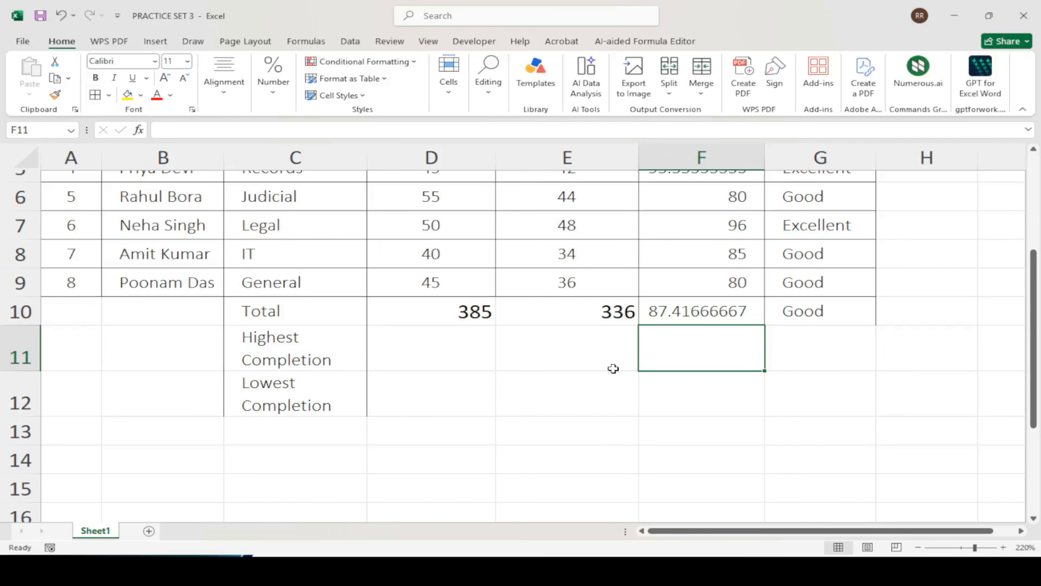
{"action": "left_click", "coordinate": [263, 350]}
{"action": "left_click", "coordinate": [673, 344]}
Move the Highest Completion and Lowest Completion labels from column C to E11 and E12
{"action": "left_click", "coordinate": [288, 355]}
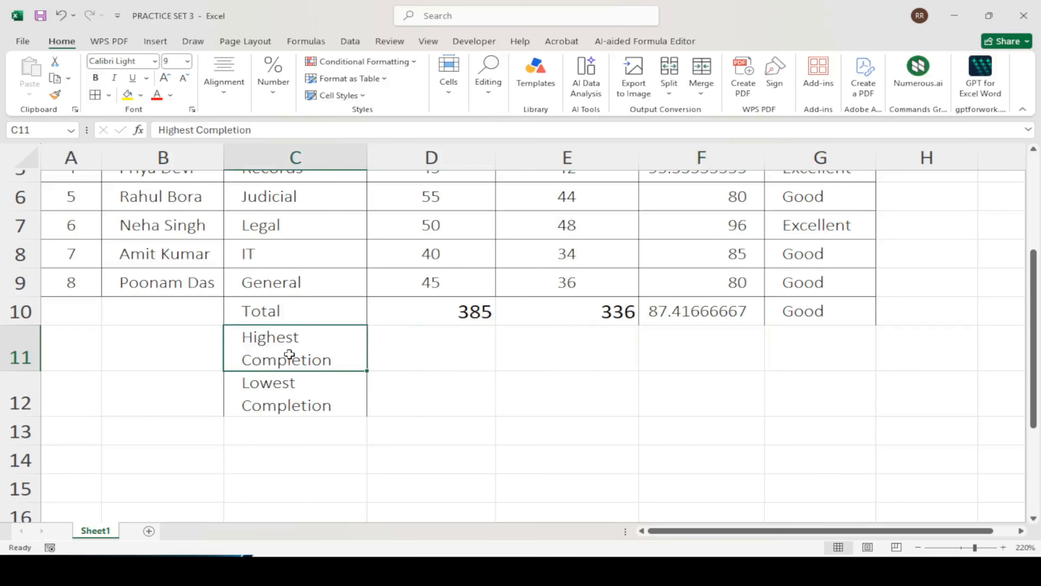
{"action": "key", "text": "ctrl+c"}
{"action": "left_click", "coordinate": [521, 357]}
{"action": "key", "text": "ctrl+v"}
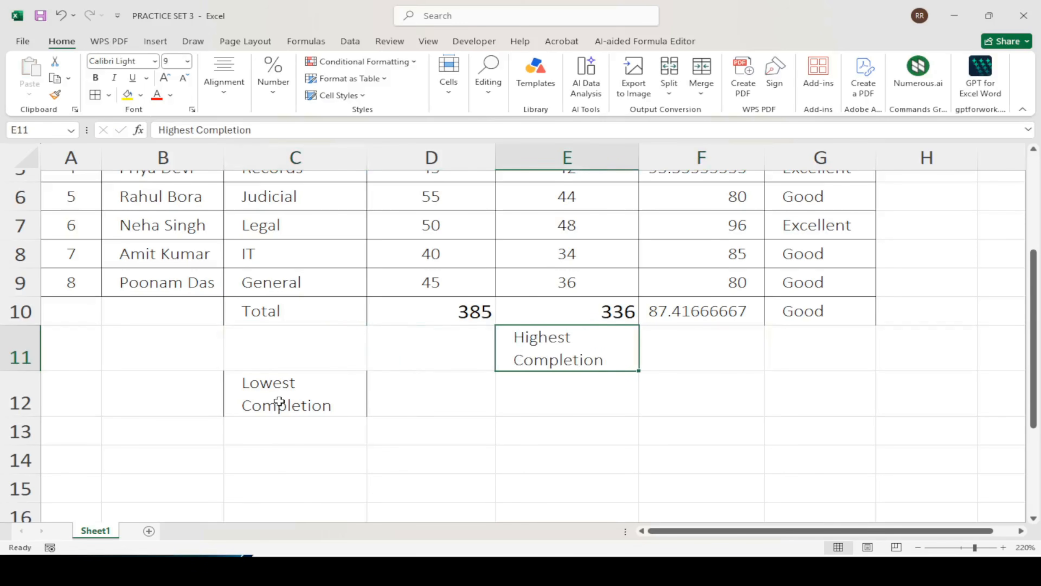
{"action": "left_click", "coordinate": [292, 404]}
{"action": "key", "text": "ctrl+x"}
{"action": "left_click", "coordinate": [540, 385]}
{"action": "key", "text": "ctrl+v"}
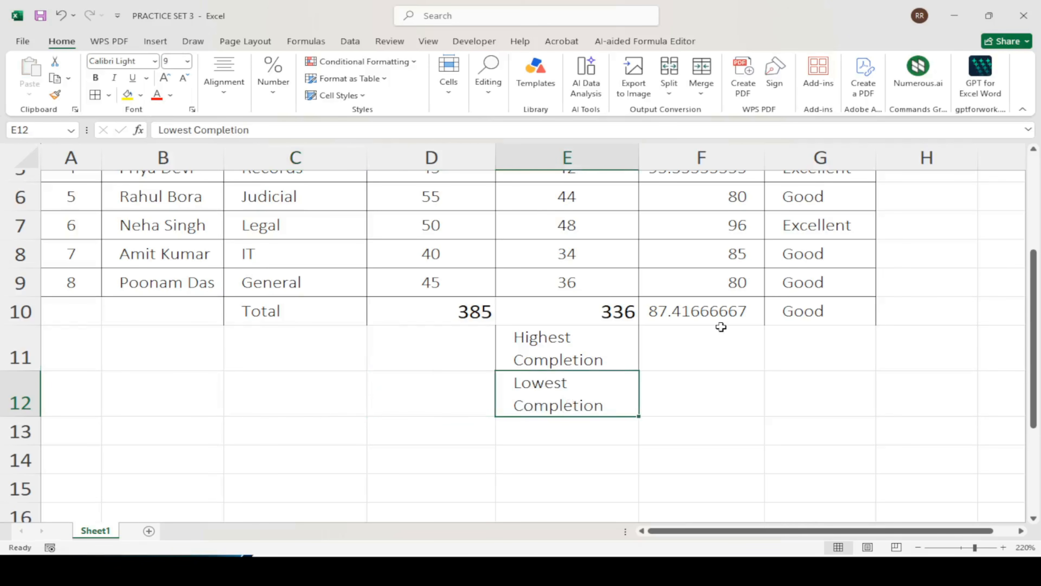
Find the highest Completion % in F11 with =MAX(F2:F9) and check it against the column's values
{"action": "scroll", "coordinate": [709, 344], "scroll_direction": "up", "scroll_amount": 2}
{"action": "scroll", "coordinate": [722, 409], "scroll_direction": "down", "scroll_amount": 2}
{"action": "left_click", "coordinate": [693, 340]}
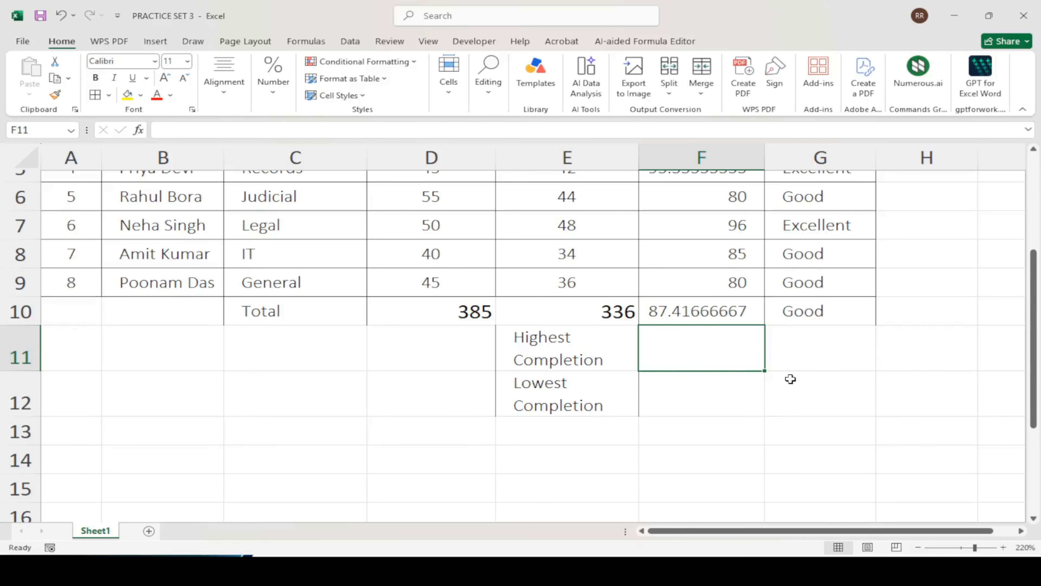
{"action": "type", "text": "=max("}
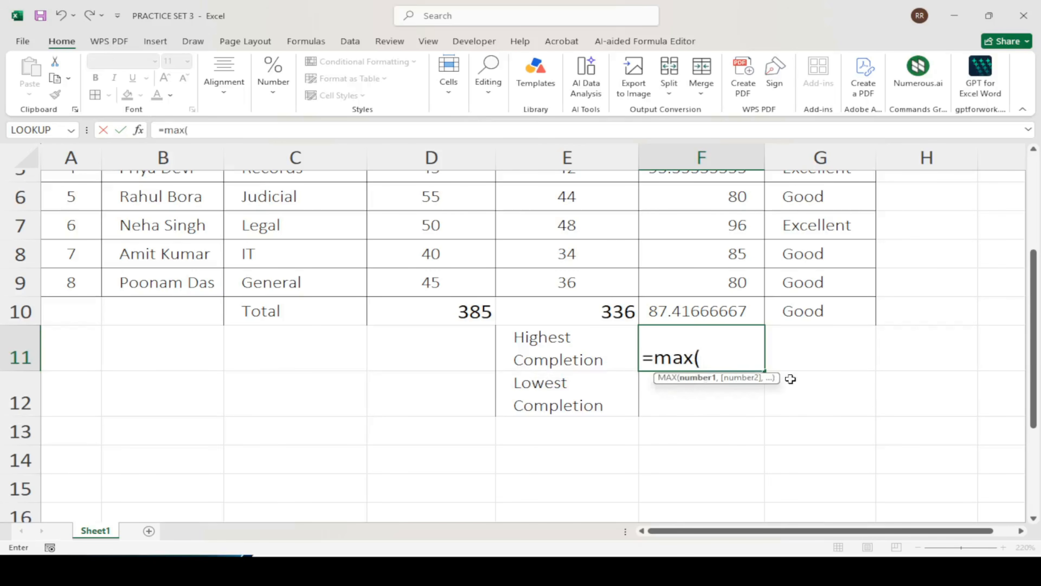
{"action": "scroll", "coordinate": [791, 369], "scroll_direction": "up", "scroll_amount": 2}
{"action": "left_click_drag", "start_coordinate": [746, 257], "coordinate": [743, 458]}
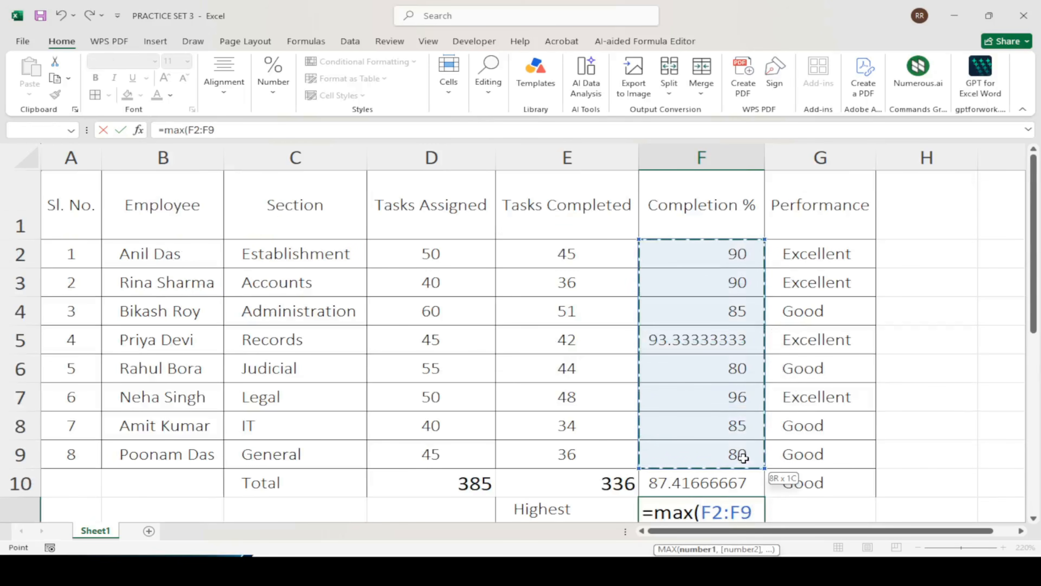
{"action": "key", "text": "Return"}
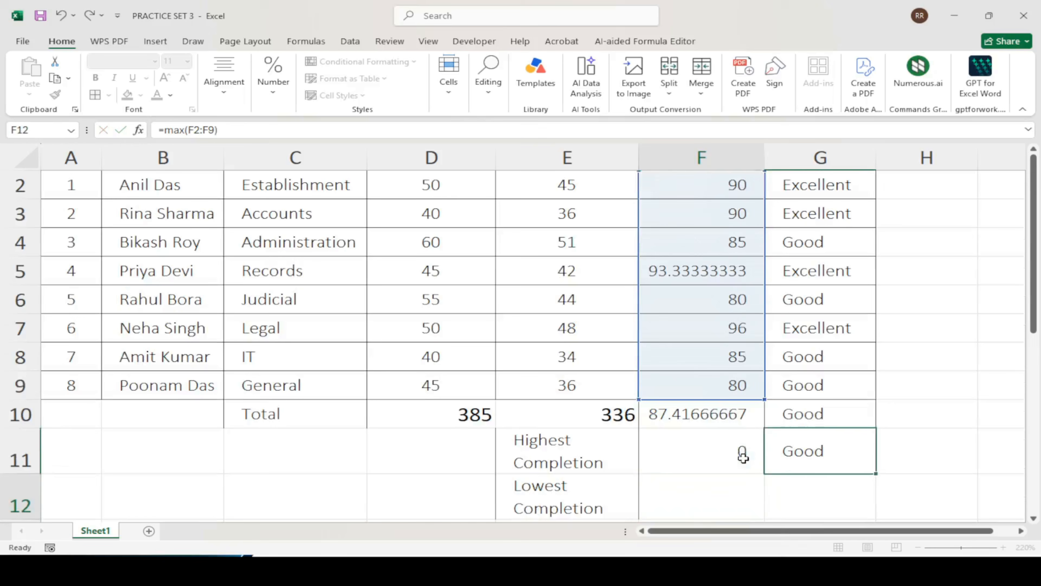
{"action": "left_click", "coordinate": [701, 327]}
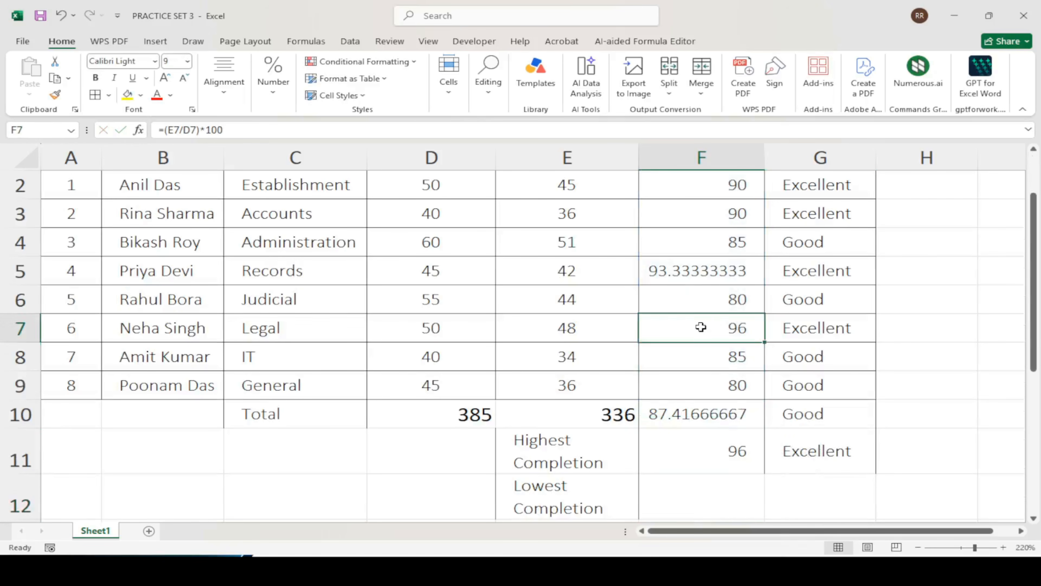
Copy the MAX formula from F11 into F12, beside the Lowest Completion label
{"action": "scroll", "coordinate": [708, 421], "scroll_direction": "down", "scroll_amount": 2}
{"action": "left_click", "coordinate": [698, 316]}
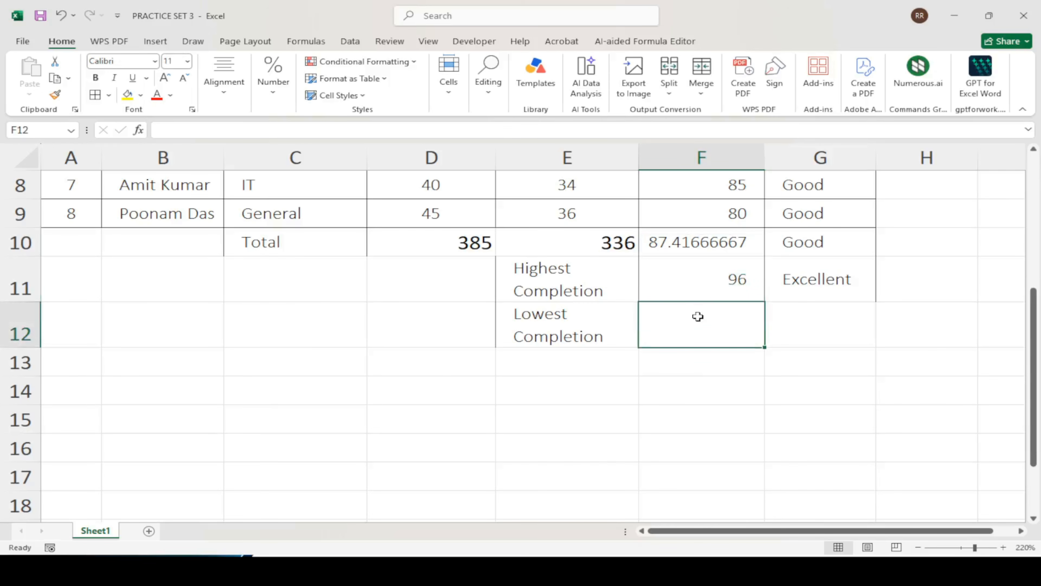
{"action": "left_click", "coordinate": [711, 265]}
{"action": "key", "text": "ctrl+c"}
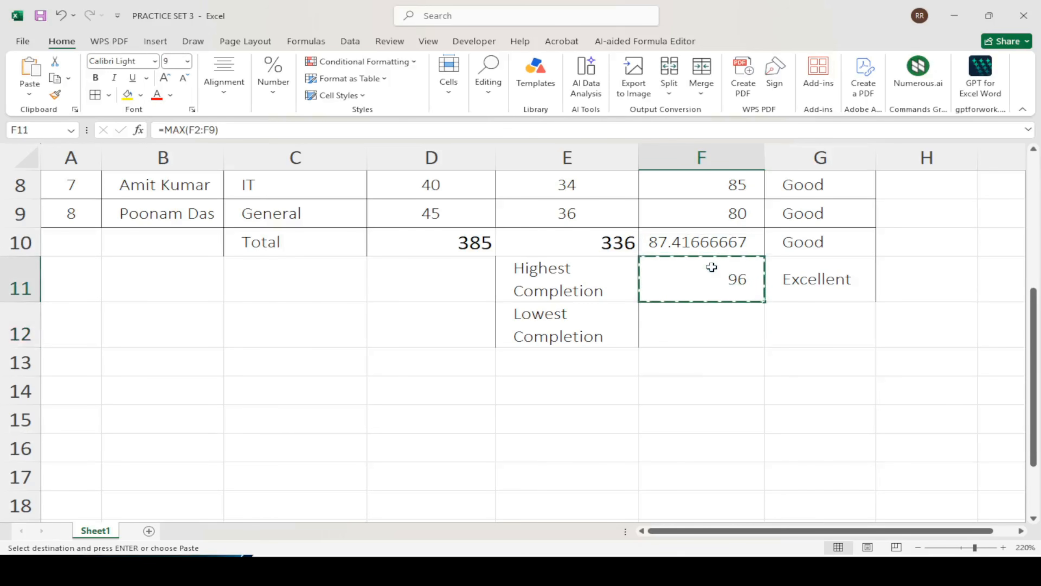
{"action": "left_click", "coordinate": [730, 342]}
{"action": "key", "text": "ctrl+v"}
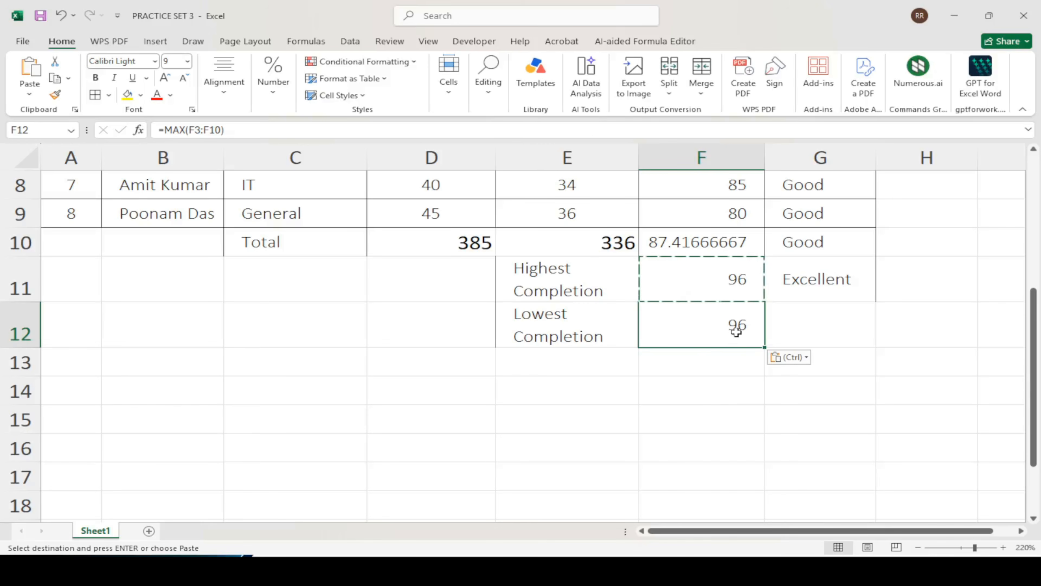
Replace MAX with MIN in F12 so it reads =MIN(F3:F10), and check it against the Completion % values
{"action": "double_click", "coordinate": [736, 331]}
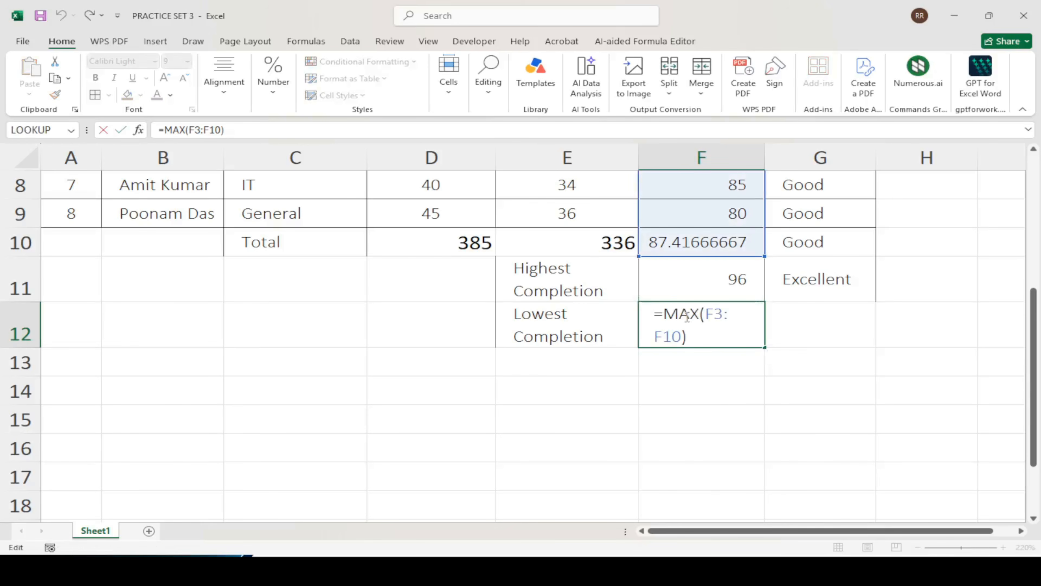
{"action": "left_click_drag", "start_coordinate": [703, 314], "coordinate": [677, 314]}
{"action": "type", "text": "in"}
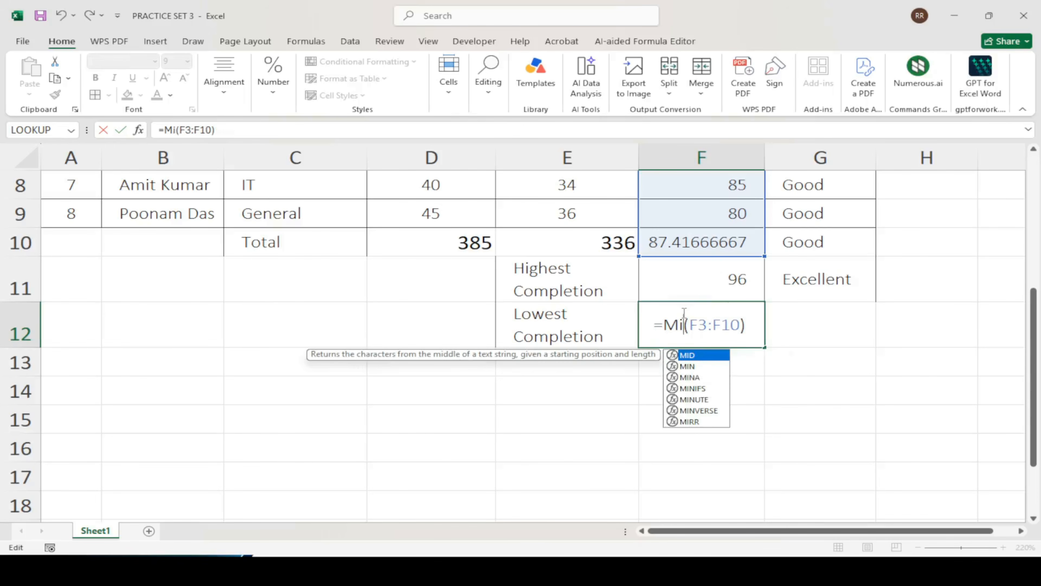
{"action": "key", "text": "Return"}
{"action": "left_click", "coordinate": [740, 323]}
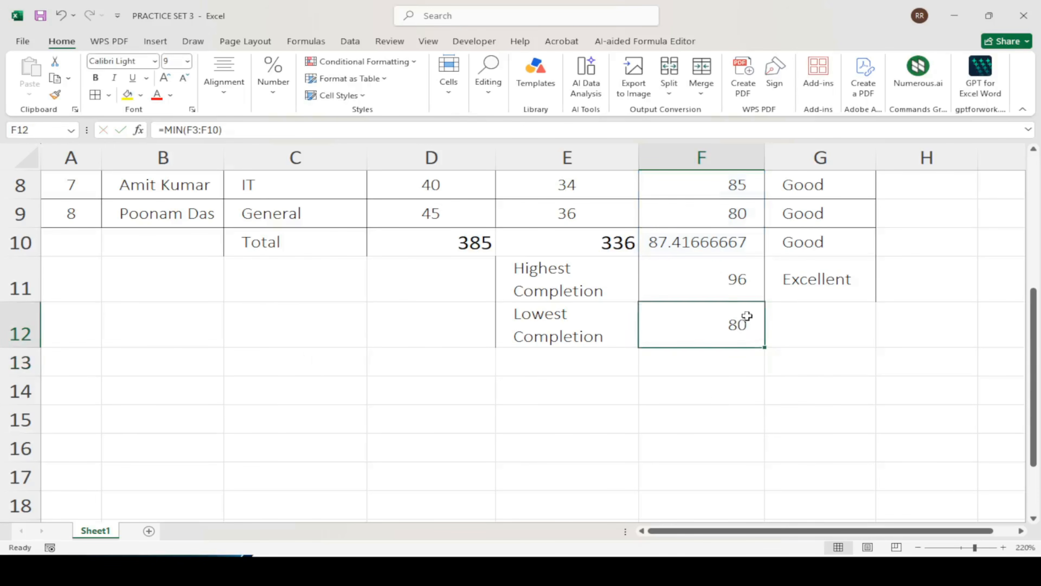
{"action": "scroll", "coordinate": [721, 369], "scroll_direction": "up", "scroll_amount": 3}
{"action": "left_click", "coordinate": [698, 450]}
{"action": "scroll", "coordinate": [698, 450], "scroll_direction": "down", "scroll_amount": 3}
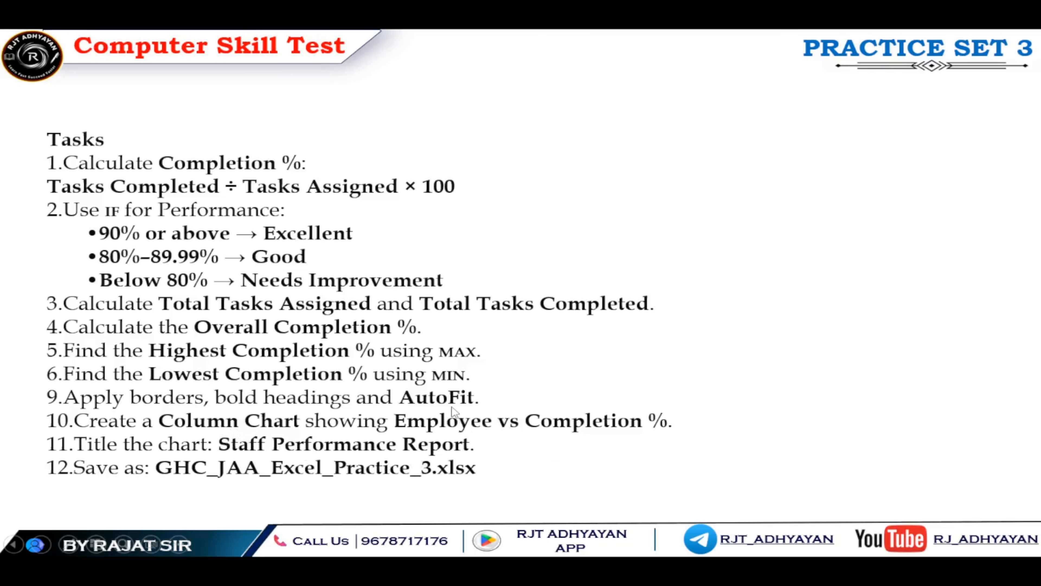
Return to the worksheet and apply all borders to the whole table A1:G12
{"action": "key", "text": "alt+Tab"}
{"action": "scroll", "coordinate": [541, 318], "scroll_direction": "up", "scroll_amount": 3}
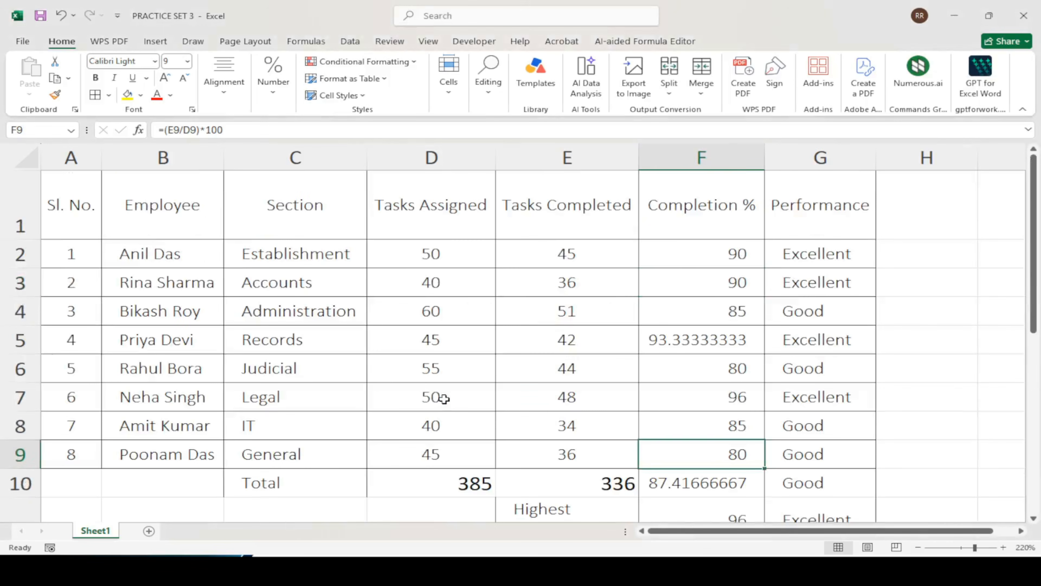
{"action": "left_click", "coordinate": [443, 399]}
{"action": "key", "text": "ctrl+a"}
{"action": "scroll", "coordinate": [662, 397], "scroll_direction": "down", "scroll_amount": 3}
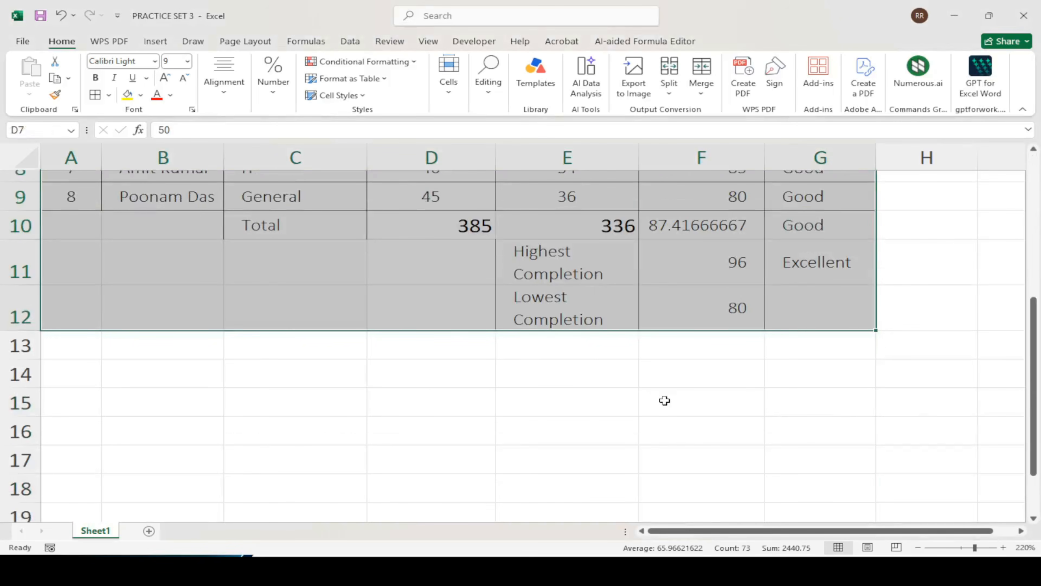
{"action": "scroll", "coordinate": [665, 400], "scroll_direction": "up", "scroll_amount": 2}
{"action": "scroll", "coordinate": [623, 411], "scroll_direction": "up", "scroll_amount": 1}
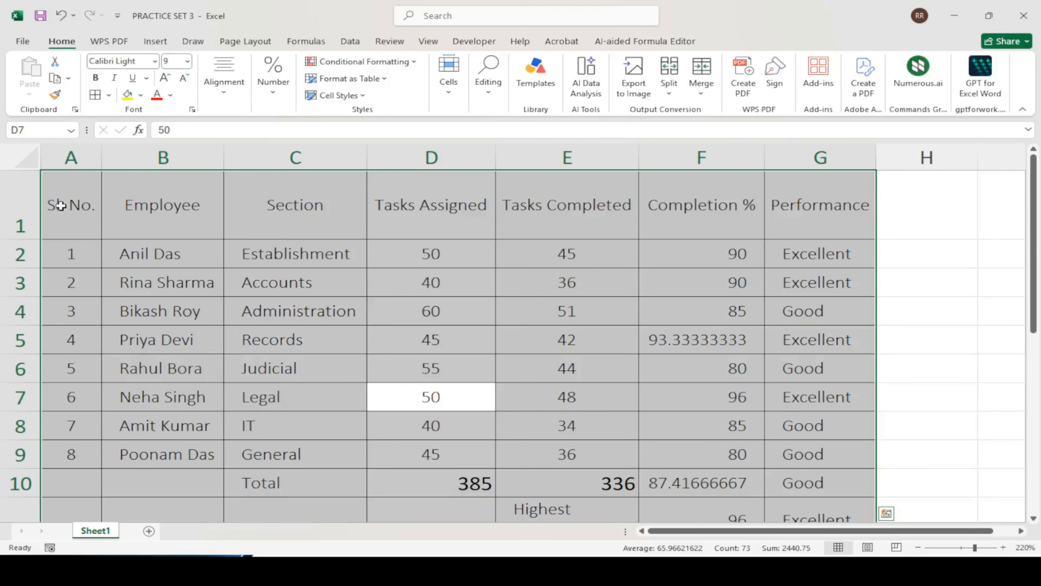
Make the headings in row 1 bold, rereading the formatting task in the task list
{"action": "left_click", "coordinate": [21, 199]}
{"action": "key", "text": "alt+Tab"}
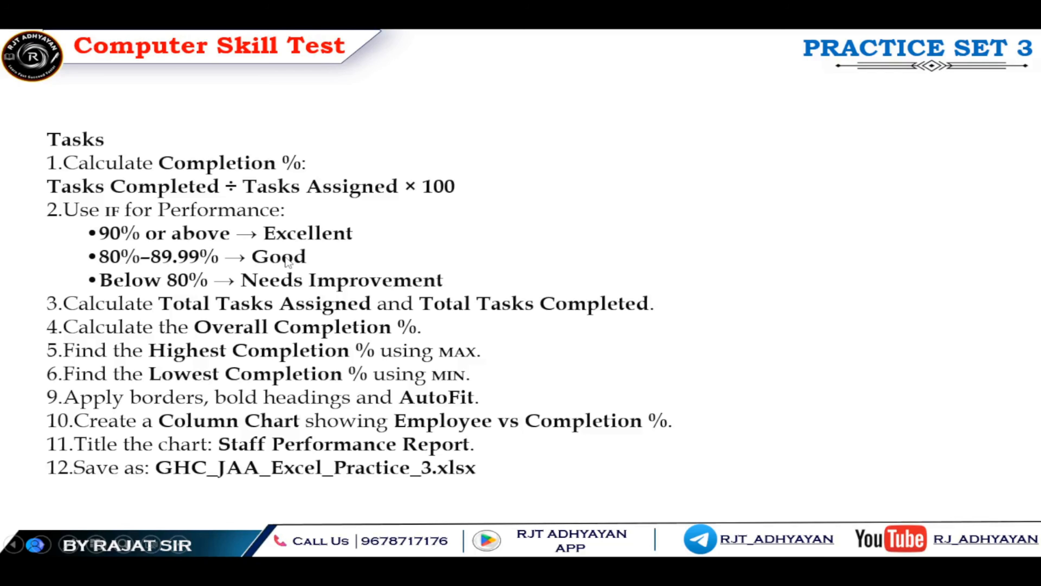
{"action": "key", "text": "alt+Tab"}
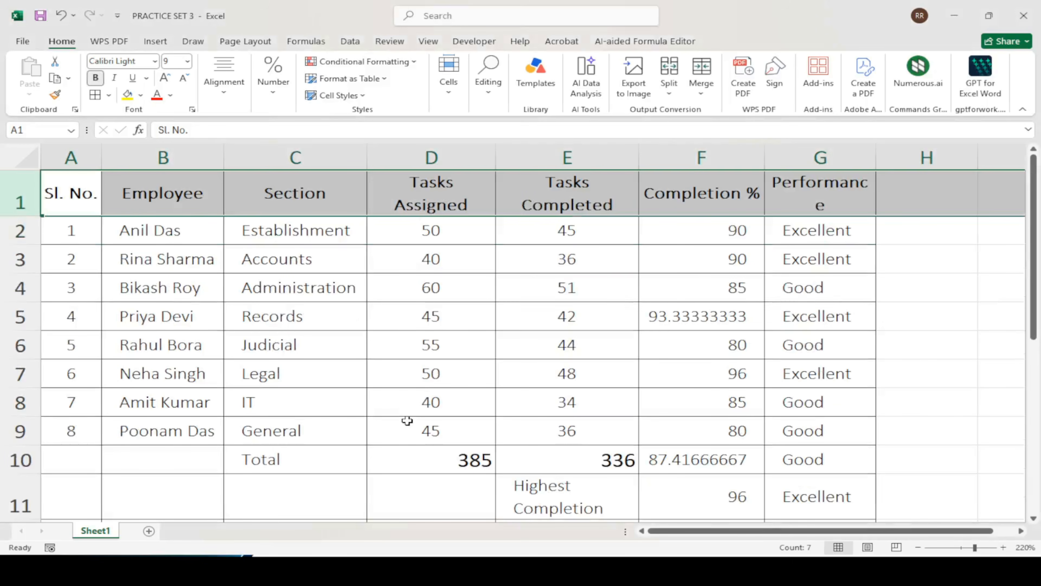
{"action": "left_click", "coordinate": [699, 280]}
AutoFit the table's column widths and row heights, and widen column G to fit the Performance heading on one line
{"action": "left_click", "coordinate": [567, 320]}
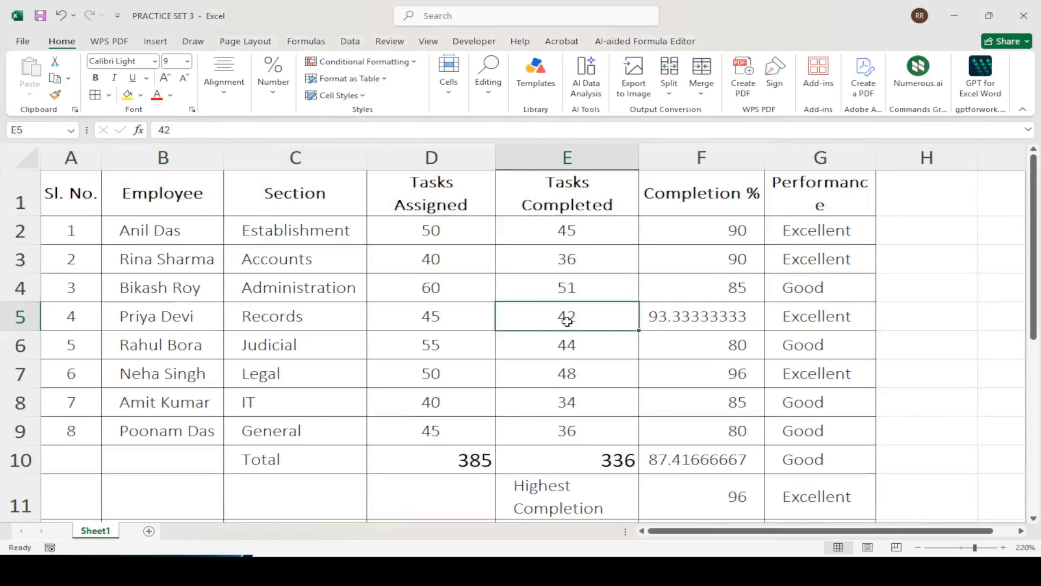
{"action": "key", "text": "ctrl+a"}
{"action": "key", "text": "alt+h"}
{"action": "key", "text": "o"}
{"action": "key", "text": "i"}
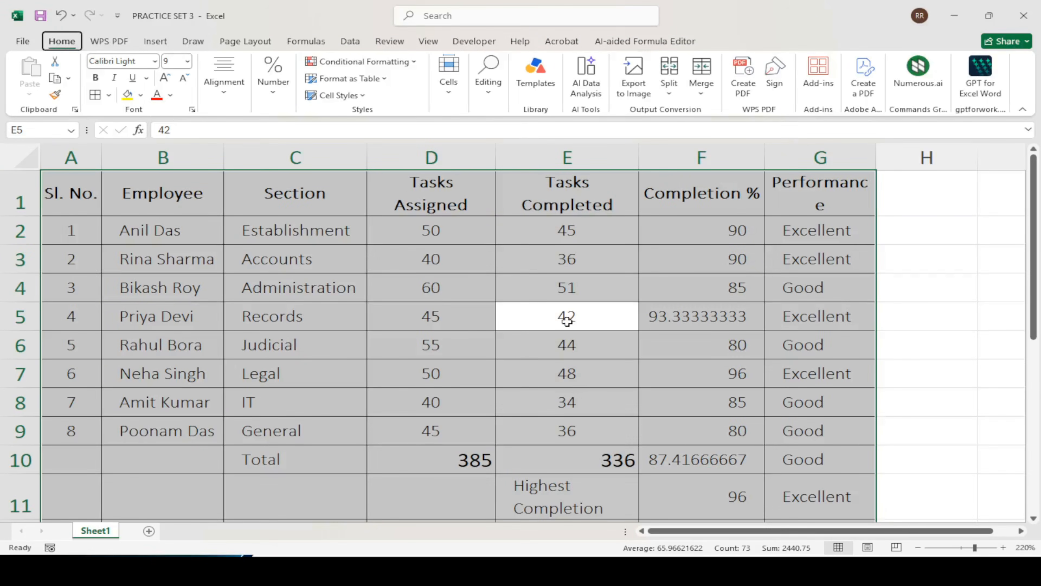
{"action": "key", "text": "alt+h"}
{"action": "key", "text": "o"}
{"action": "key", "text": "a"}
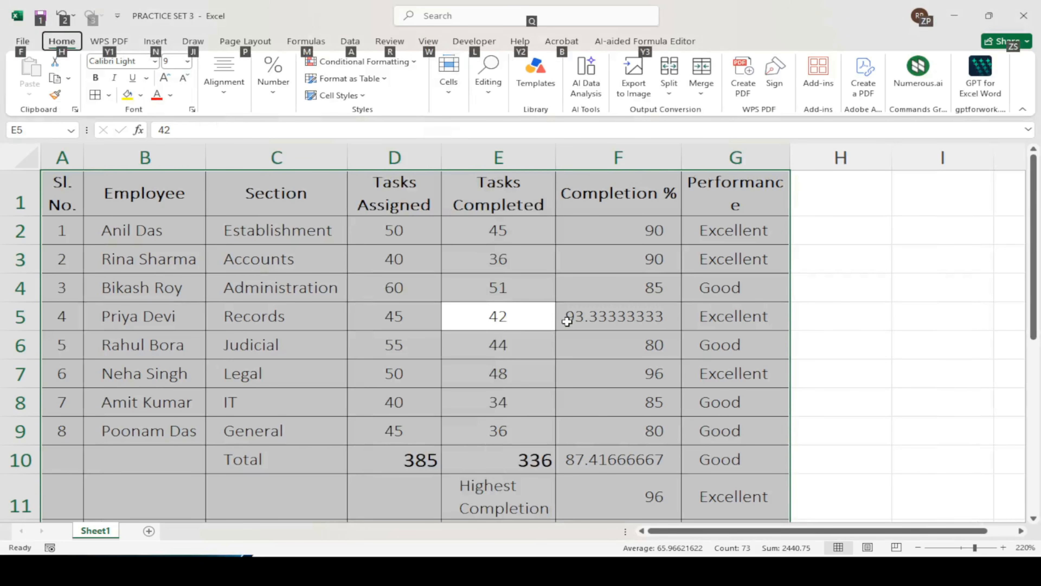
{"action": "left_click", "coordinate": [715, 322]}
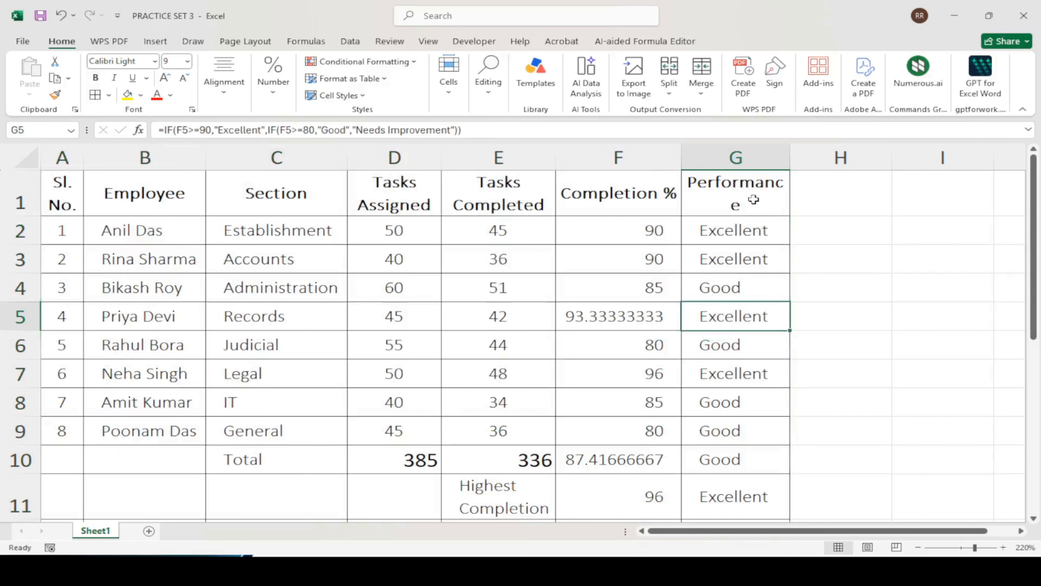
{"action": "left_click_drag", "start_coordinate": [786, 159], "coordinate": [814, 160]}
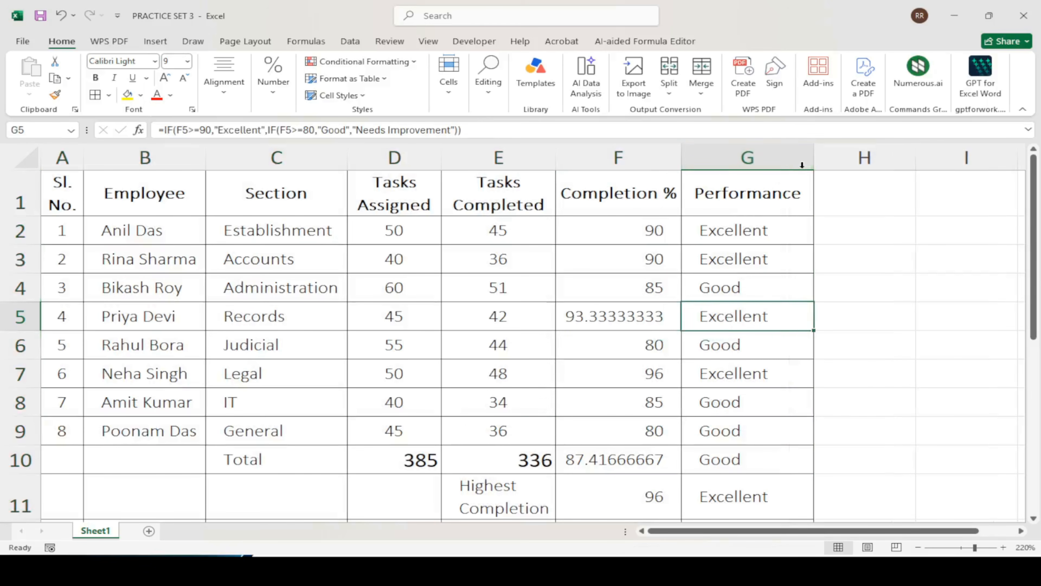
Select the whole table A1:G12 and AutoFit its row heights
{"action": "left_click", "coordinate": [57, 193]}
{"action": "key", "text": "ctrl+shift+End"}
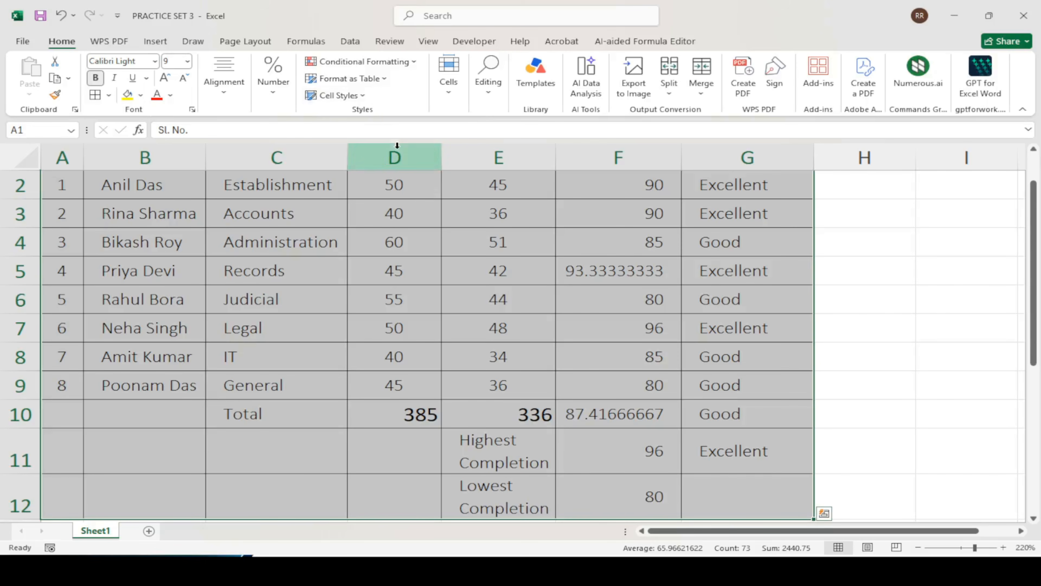
{"action": "left_click", "coordinate": [361, 94]}
{"action": "left_click", "coordinate": [363, 96]}
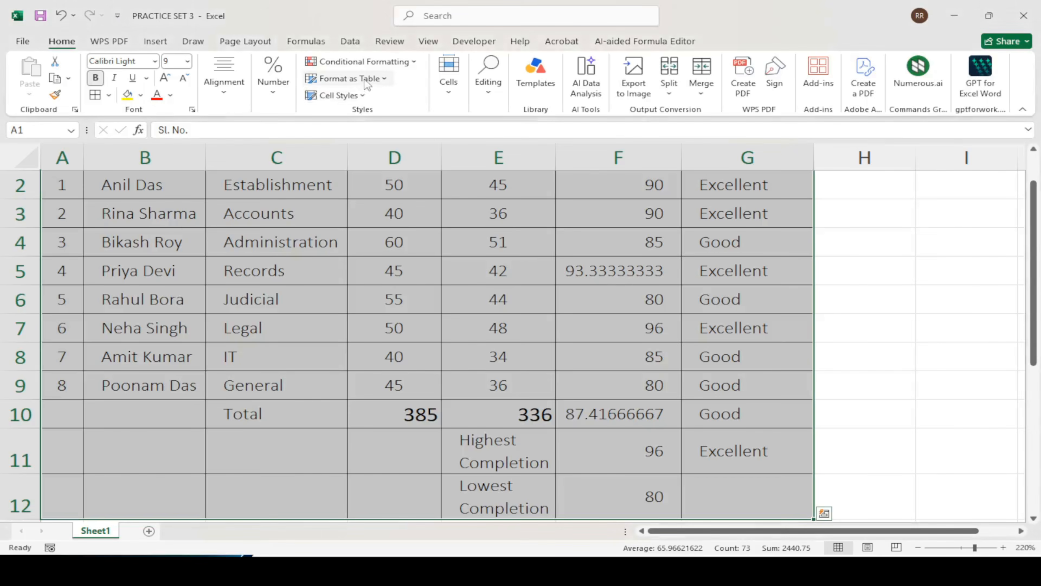
{"action": "left_click", "coordinate": [364, 79]}
{"action": "left_click", "coordinate": [365, 79]}
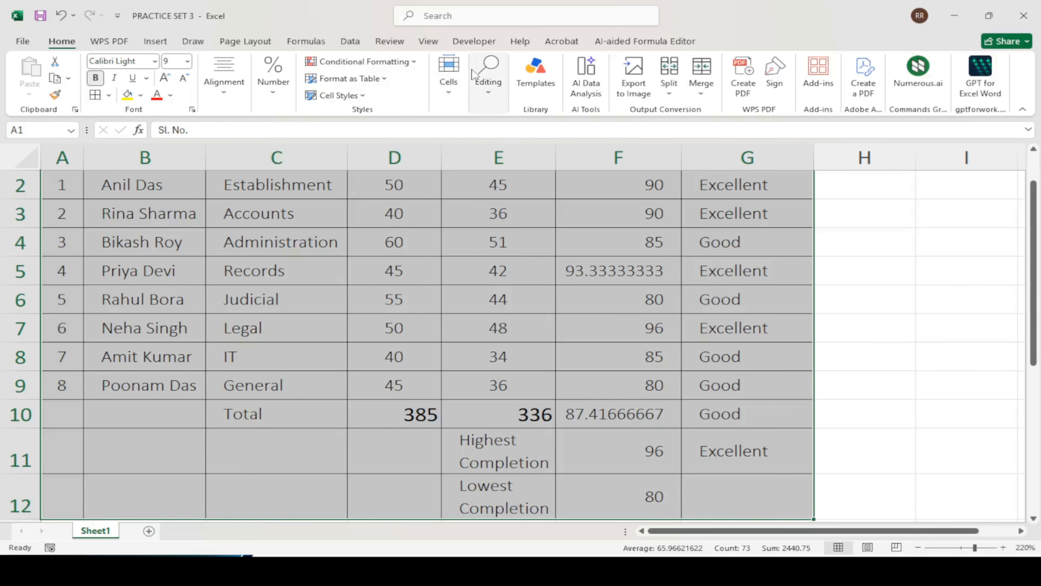
{"action": "left_click", "coordinate": [440, 69]}
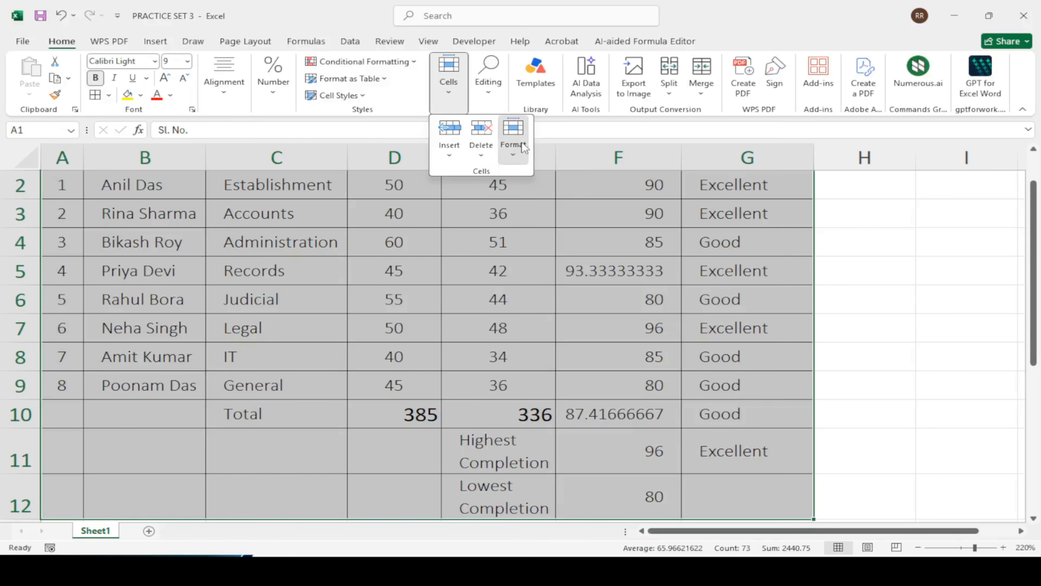
{"action": "left_click", "coordinate": [513, 137]}
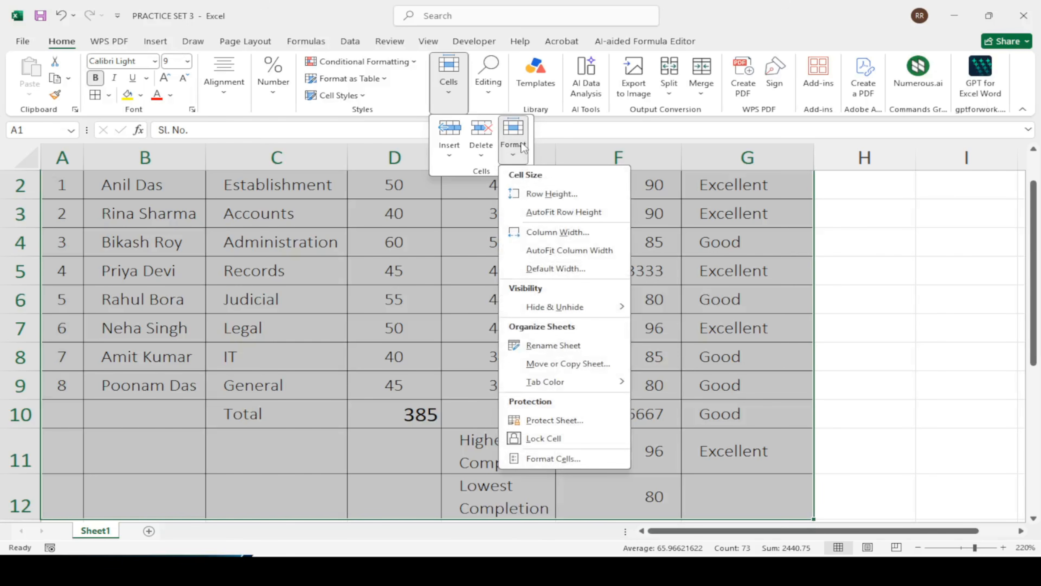
{"action": "left_click", "coordinate": [561, 216]}
AutoFit the column widths of the selected table and clear the selection
{"action": "left_click", "coordinate": [455, 92]}
{"action": "left_click", "coordinate": [454, 87]}
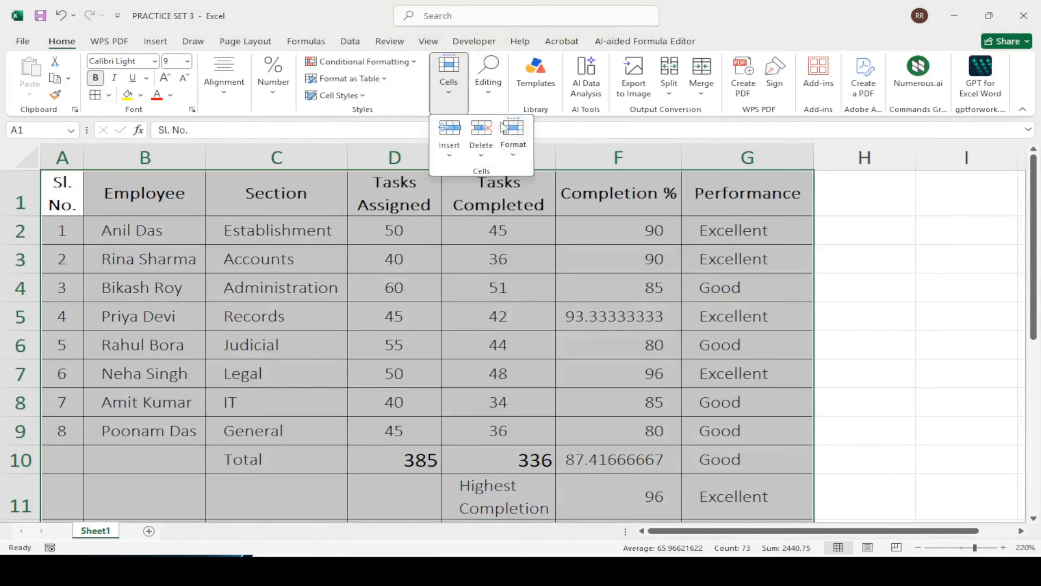
{"action": "left_click", "coordinate": [513, 137]}
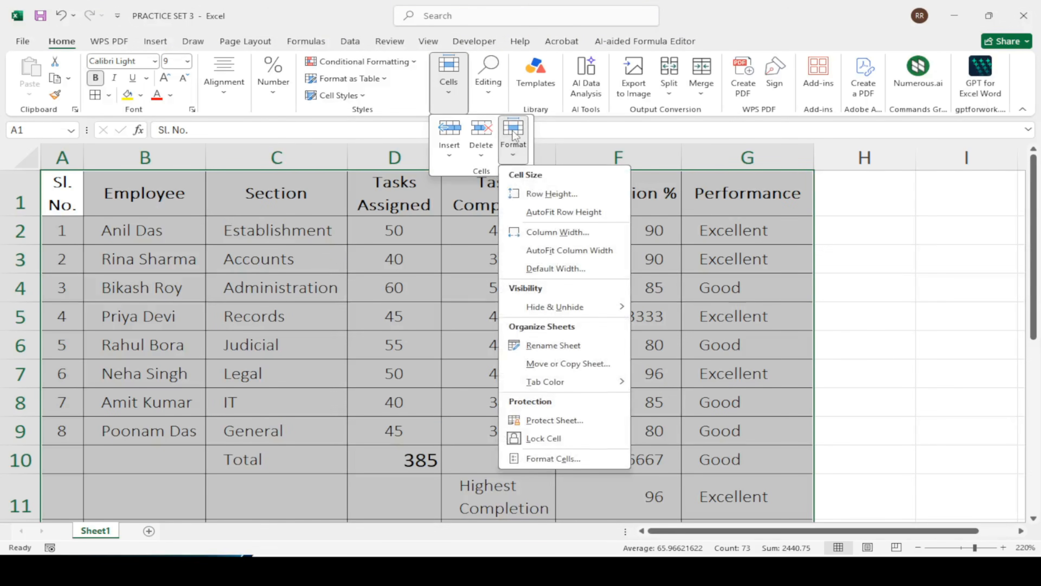
{"action": "left_click", "coordinate": [586, 253]}
{"action": "left_click", "coordinate": [845, 287]}
{"action": "left_click", "coordinate": [531, 323]}
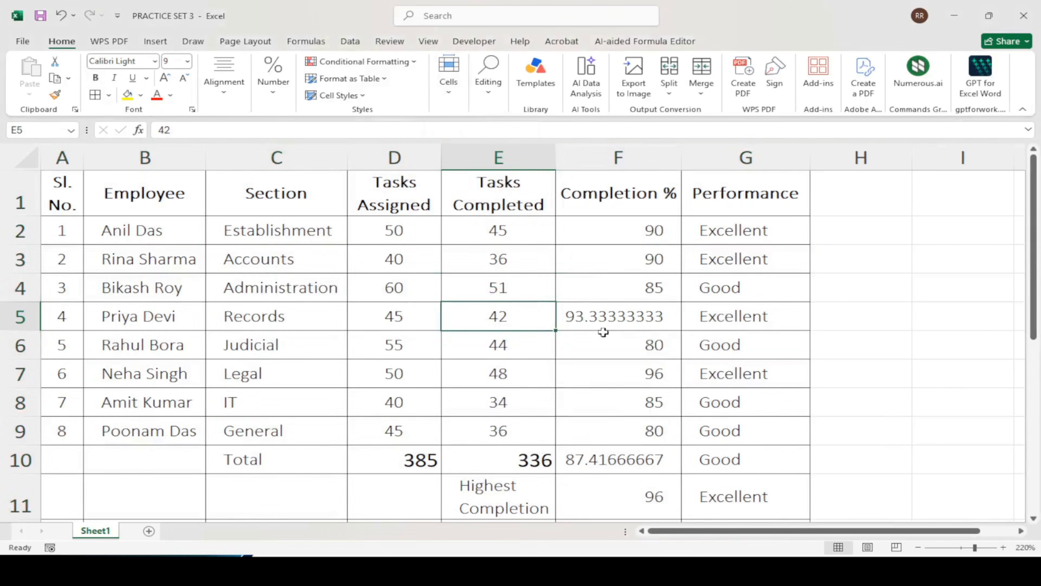
{"action": "key", "text": "alt+Tab"}
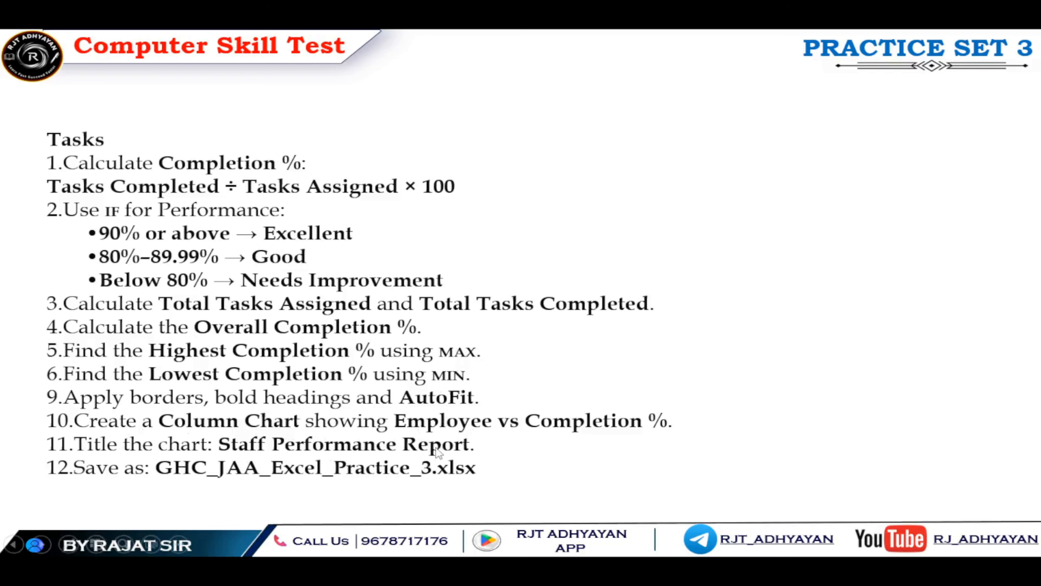
{"action": "key", "text": "alt+Tab"}
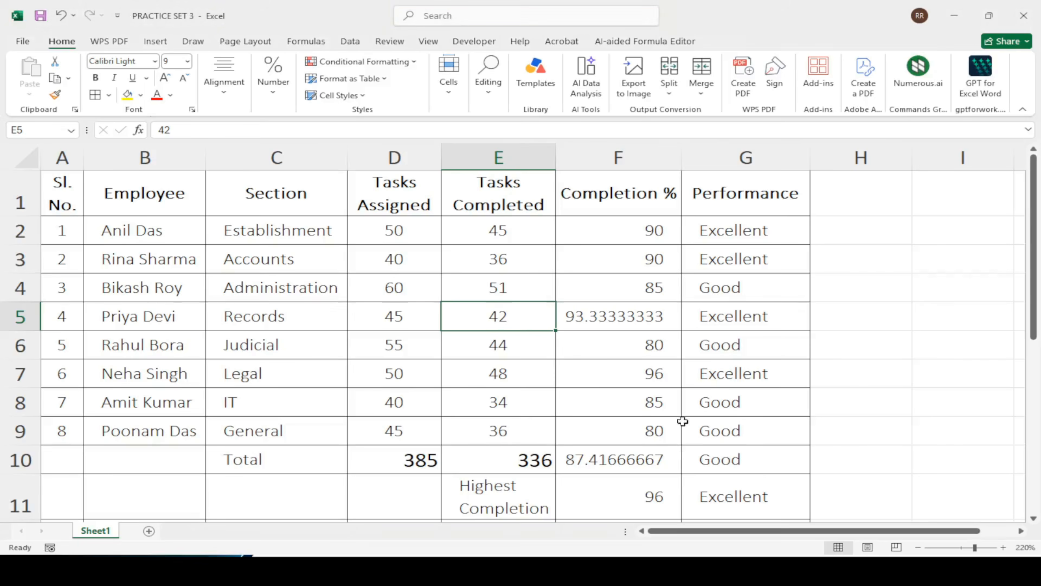
{"action": "scroll", "coordinate": [592, 342], "scroll_direction": "down", "scroll_amount": 1}
{"action": "scroll", "coordinate": [409, 328], "scroll_direction": "up", "scroll_amount": 1}
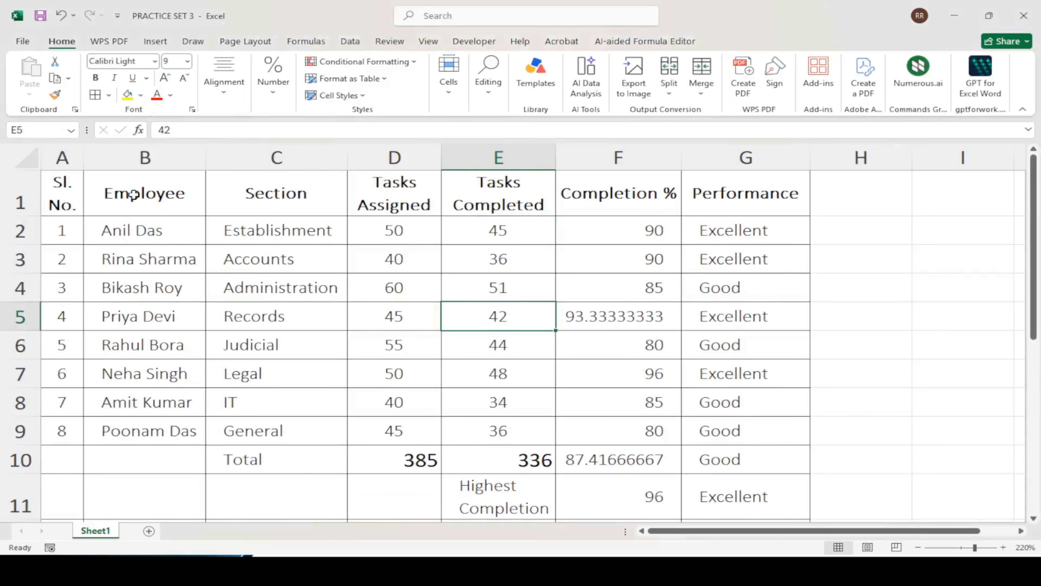
{"action": "left_click_drag", "start_coordinate": [132, 195], "coordinate": [158, 416]}
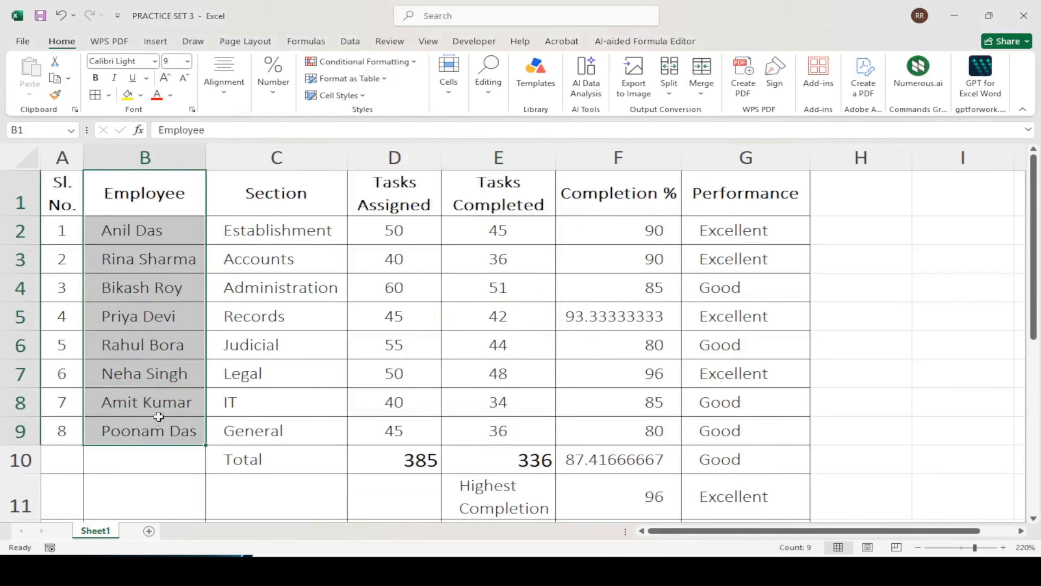
{"action": "left_click_drag", "start_coordinate": [146, 230], "coordinate": [142, 415]}
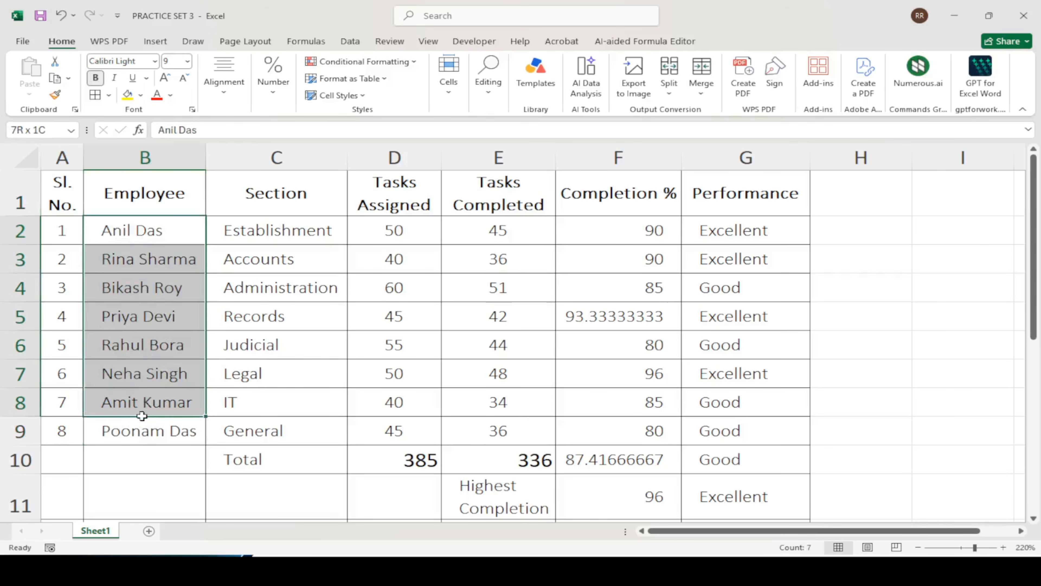
{"action": "left_click_drag", "start_coordinate": [144, 193], "coordinate": [164, 404]}
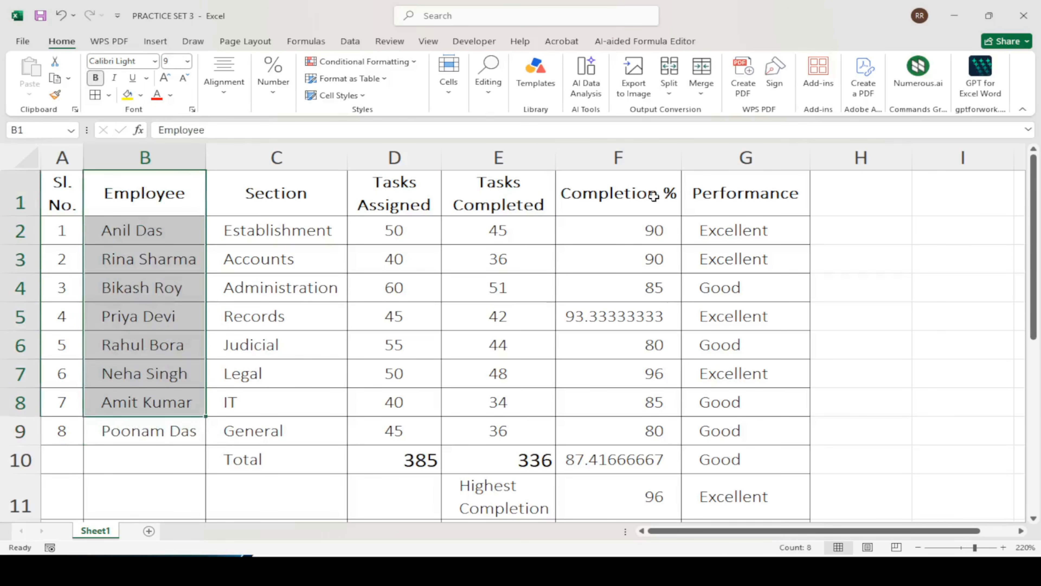
{"action": "left_click_drag", "start_coordinate": [653, 196], "coordinate": [645, 436]}
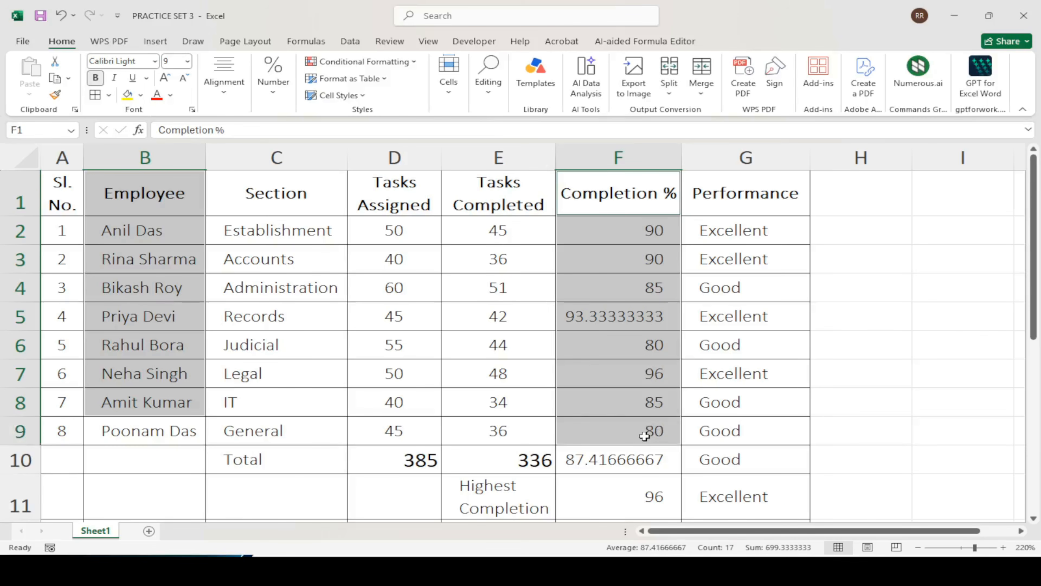
{"action": "left_click", "coordinate": [211, 315]}
Insert a 2-D clustered column chart from the Employee range B1:B9 and the Completion % range F1:F9
{"action": "left_click_drag", "start_coordinate": [140, 179], "coordinate": [140, 430]}
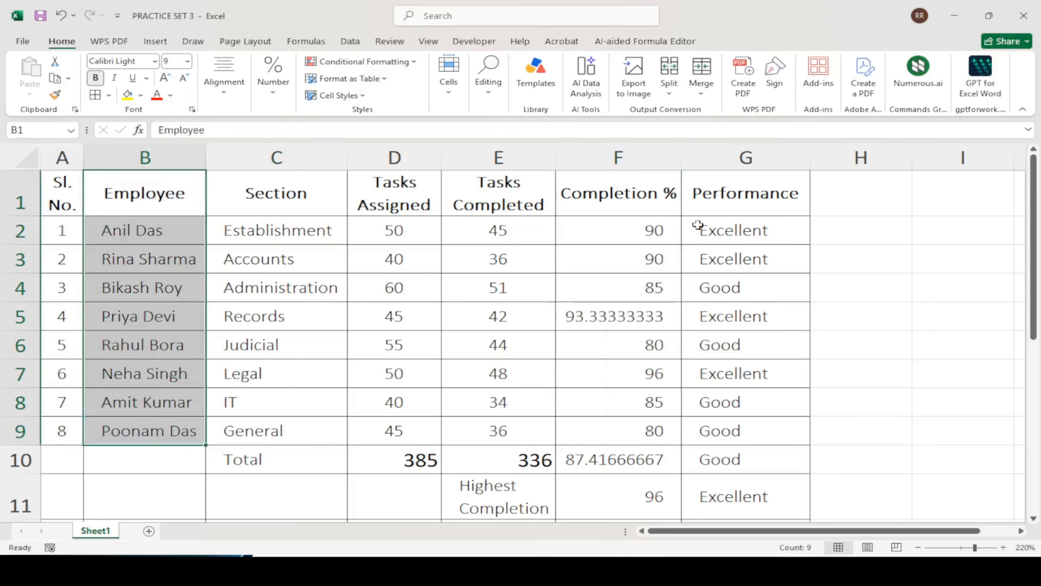
{"action": "left_click_drag", "start_coordinate": [616, 196], "coordinate": [607, 435]}
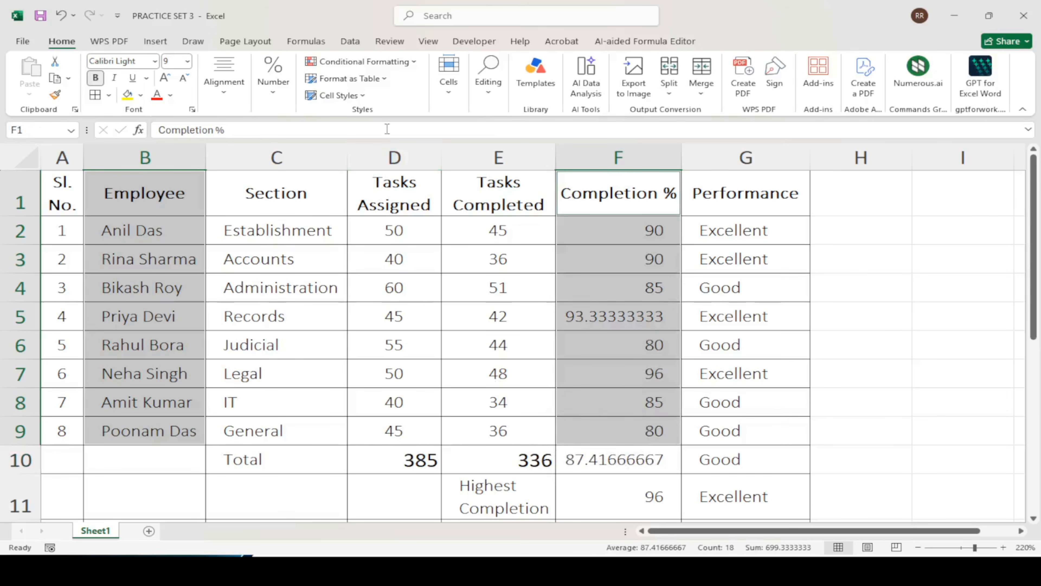
{"action": "left_click", "coordinate": [155, 41]}
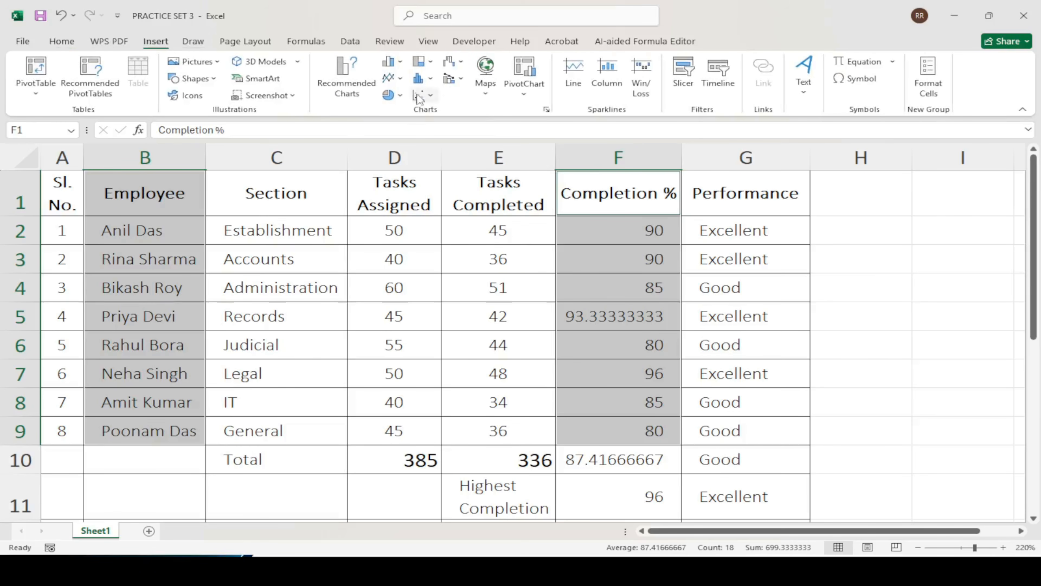
{"action": "left_click", "coordinate": [400, 62]}
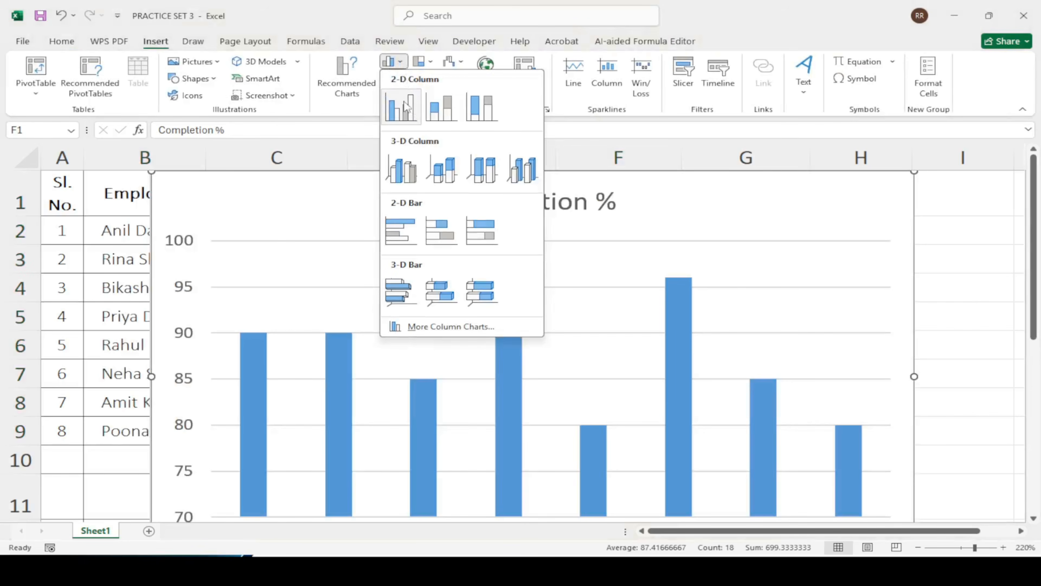
{"action": "left_click", "coordinate": [404, 117]}
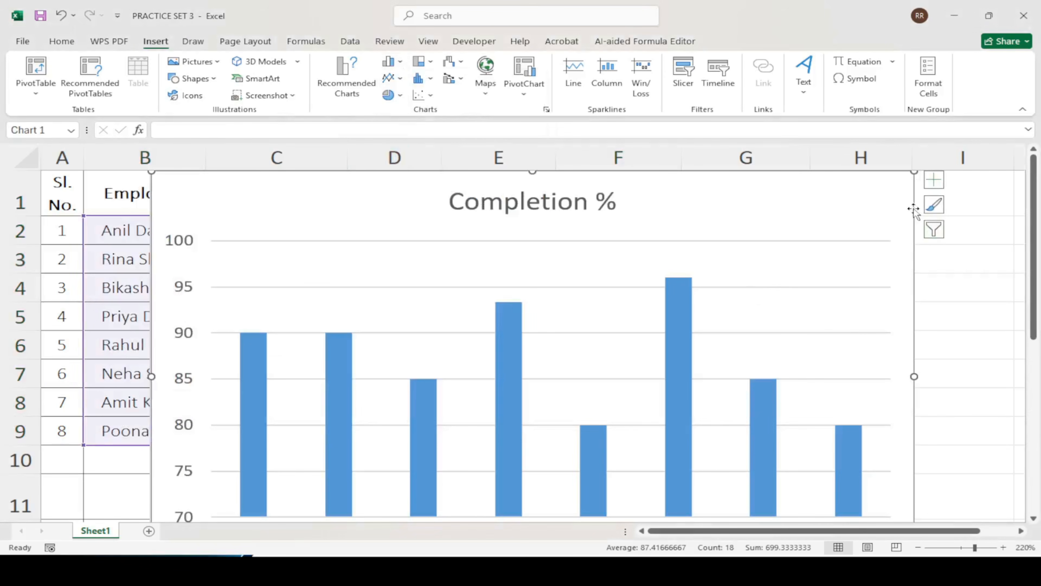
Move the column chart below the table so it starts beneath row 12 and lines up with the table's columns
{"action": "left_click", "coordinate": [959, 548]}
{"action": "left_click", "coordinate": [318, 226]}
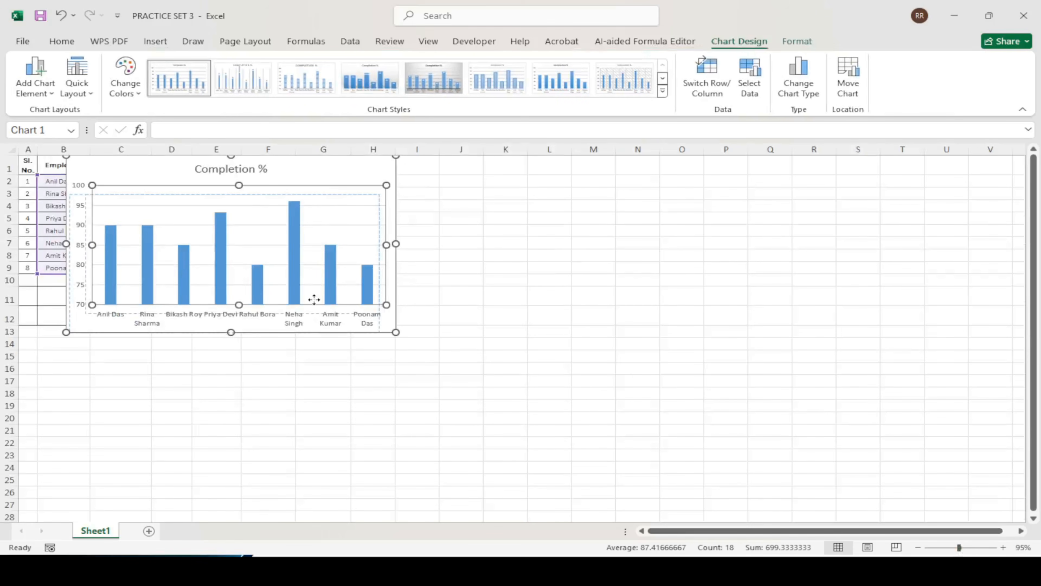
{"action": "left_click_drag", "start_coordinate": [337, 170], "coordinate": [298, 349]}
{"action": "scroll", "coordinate": [492, 312], "scroll_direction": "down", "scroll_amount": 2}
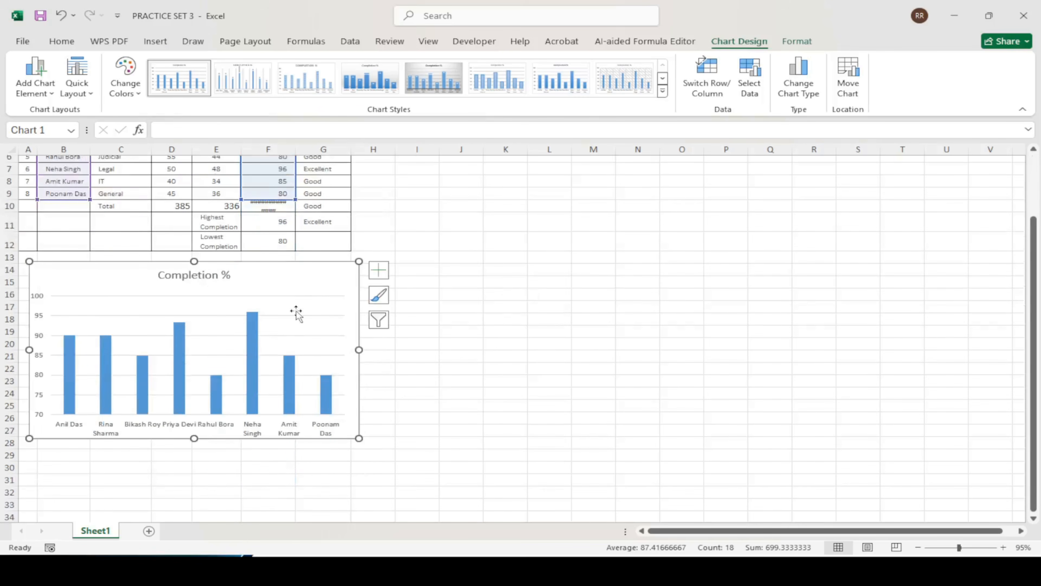
{"action": "left_click_drag", "start_coordinate": [309, 286], "coordinate": [298, 286]}
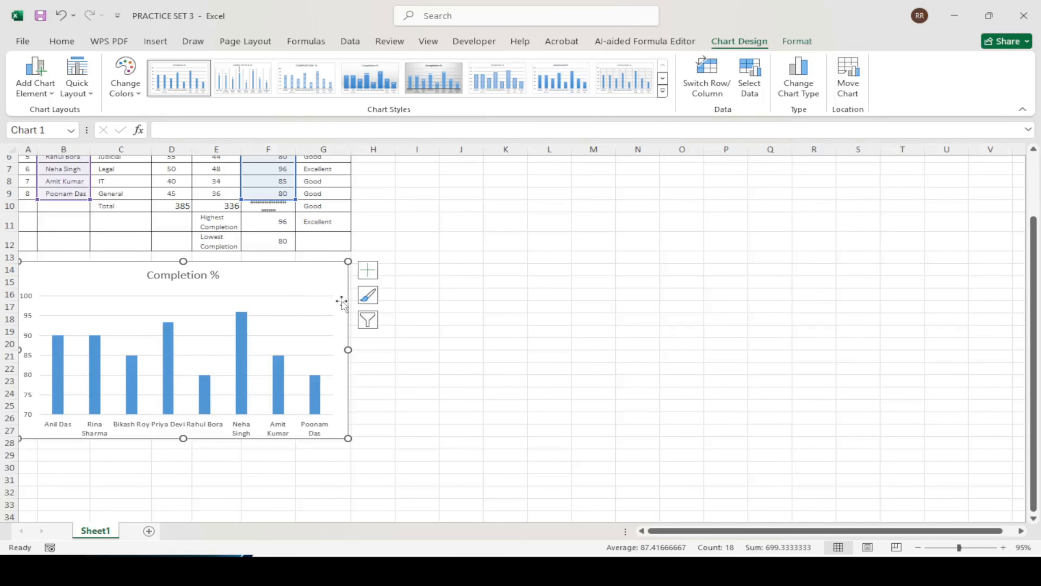
Examine the placement of the column chart beneath the table and its completion bars for each employee
{"action": "left_click_drag", "start_coordinate": [966, 546], "coordinate": [960, 550]}
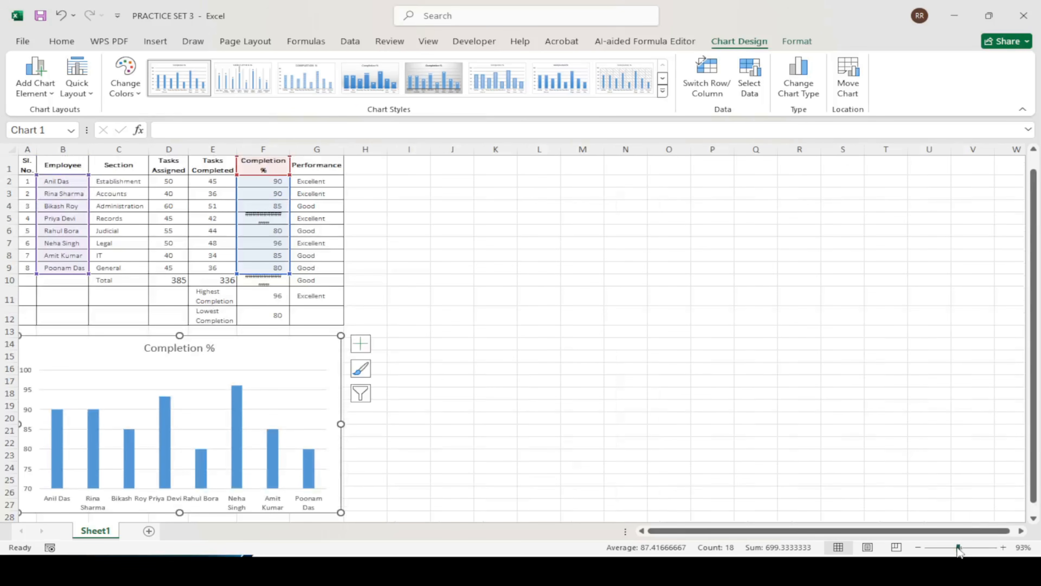
{"action": "left_click", "coordinate": [964, 550]}
{"action": "scroll", "coordinate": [200, 349], "scroll_direction": "up", "scroll_amount": 2}
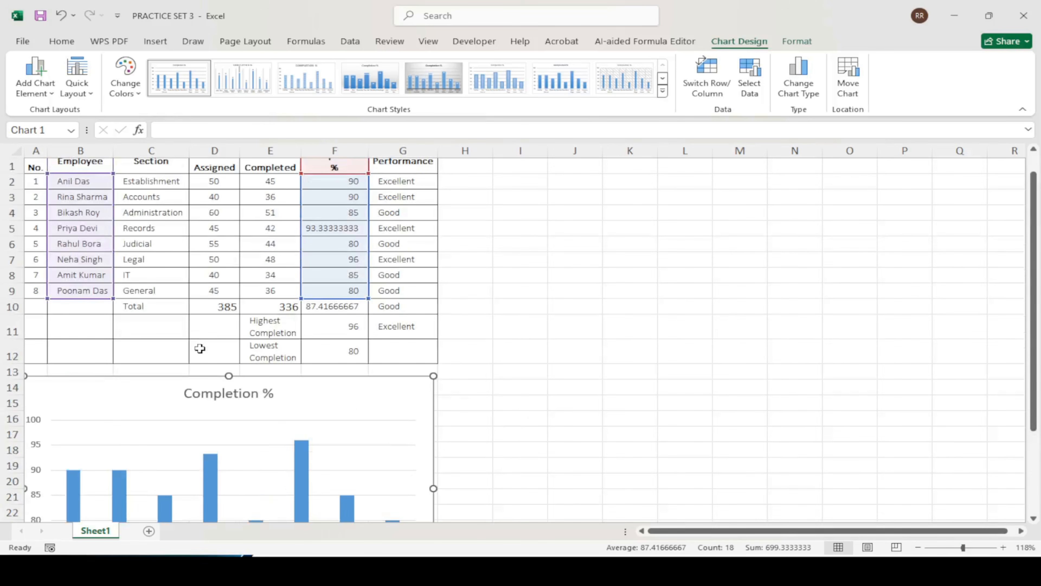
{"action": "scroll", "coordinate": [226, 363], "scroll_direction": "down", "scroll_amount": 5}
{"action": "scroll", "coordinate": [114, 353], "scroll_direction": "up", "scroll_amount": 1}
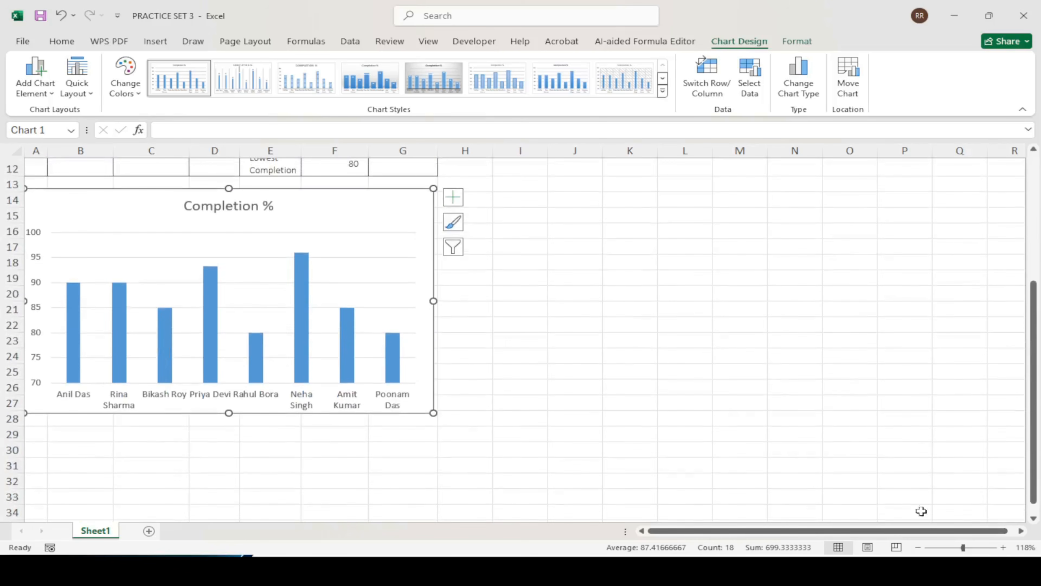
{"action": "scroll", "coordinate": [943, 525], "scroll_direction": "up", "scroll_amount": 4}
{"action": "left_click", "coordinate": [971, 546]}
{"action": "scroll", "coordinate": [291, 413], "scroll_direction": "down", "scroll_amount": 4}
{"action": "scroll", "coordinate": [123, 297], "scroll_direction": "up", "scroll_amount": 4}
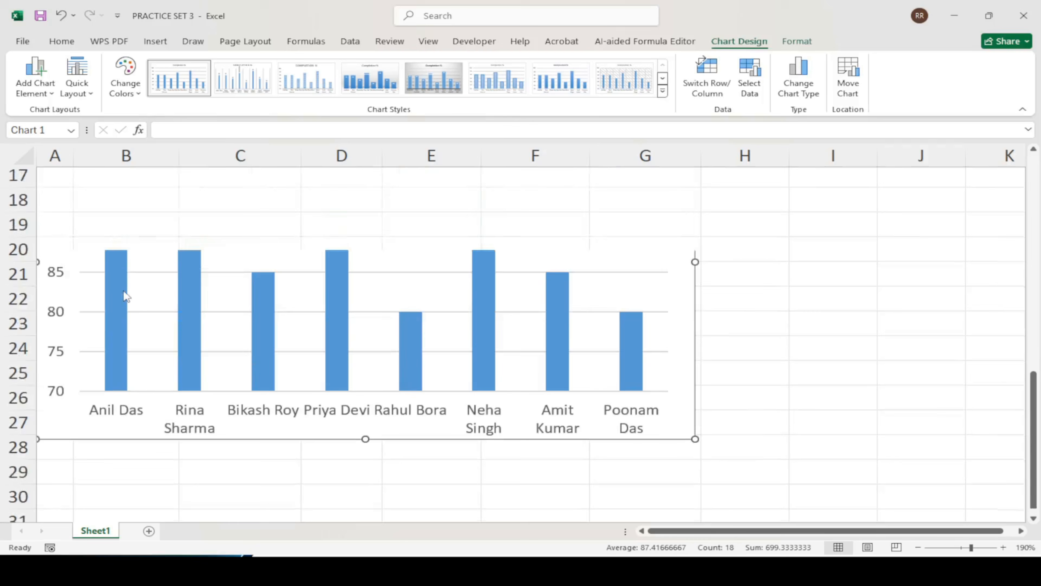
{"action": "scroll", "coordinate": [246, 386], "scroll_direction": "down", "scroll_amount": 1}
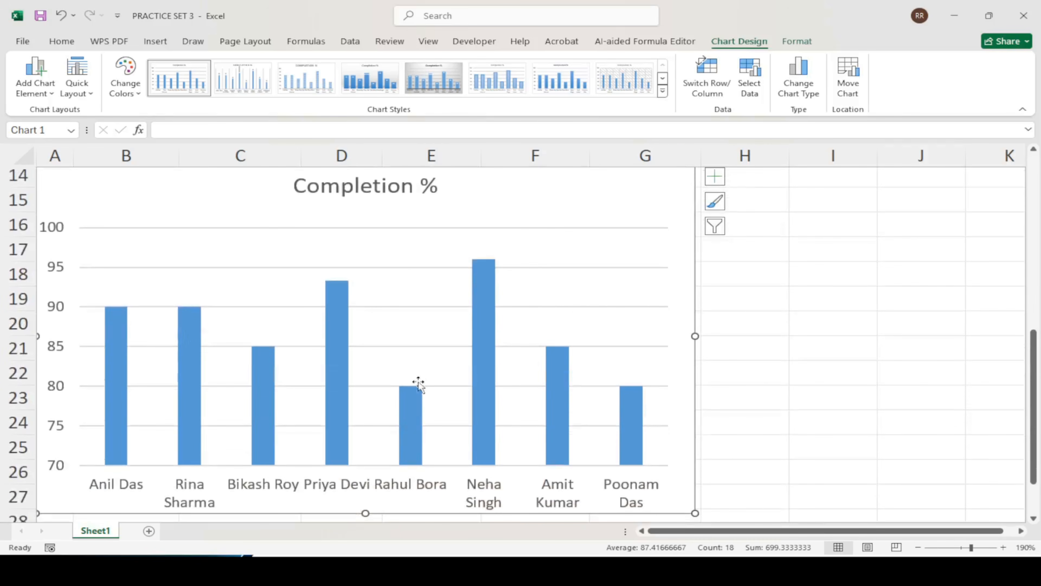
Preview the available chart styles on the column chart and leave the gallery without choosing one
{"action": "left_click", "coordinate": [662, 91]}
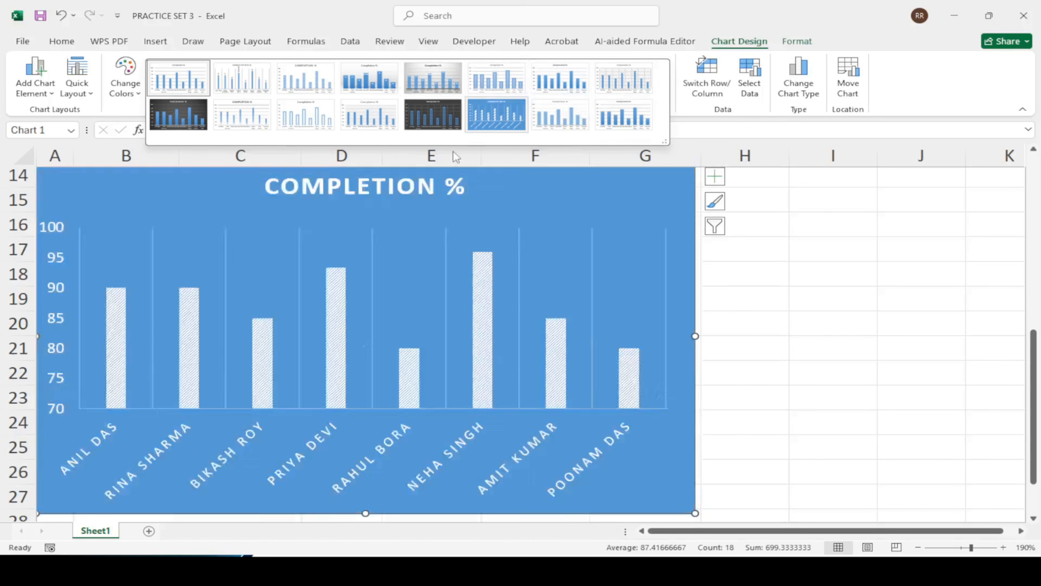
{"action": "scroll", "coordinate": [762, 402], "scroll_direction": "down", "scroll_amount": 2}
{"action": "left_click", "coordinate": [763, 403]}
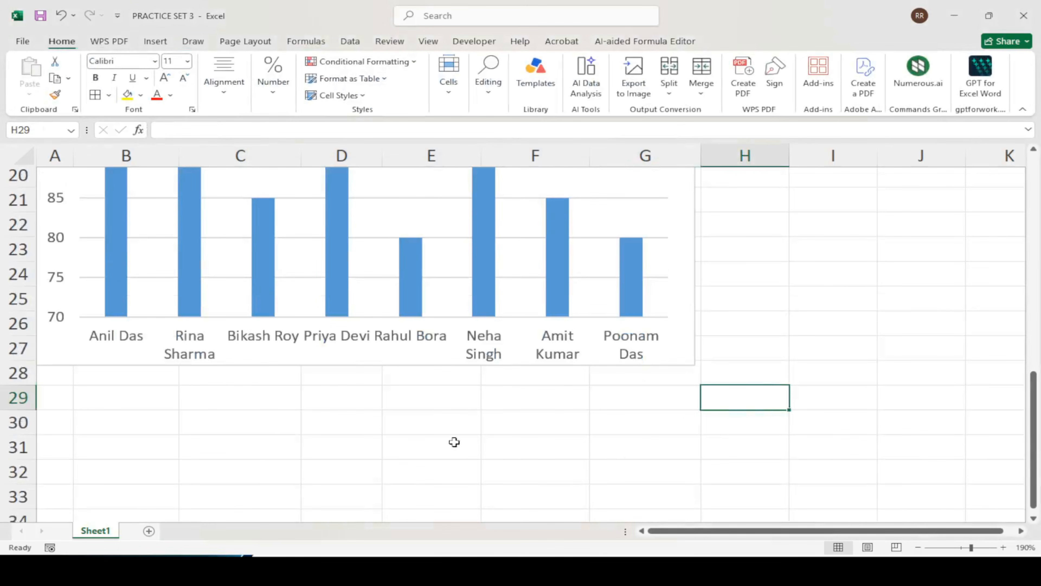
{"action": "scroll", "coordinate": [374, 371], "scroll_direction": "up", "scroll_amount": 3}
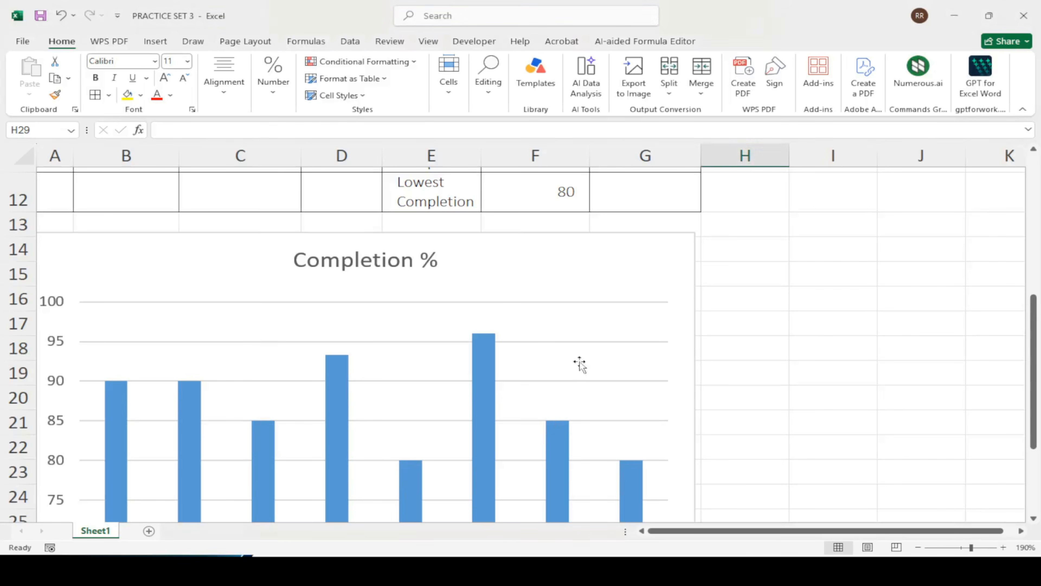
Replace the column chart's title with "Staff Performance Report"
{"action": "left_click", "coordinate": [390, 267]}
{"action": "scroll", "coordinate": [532, 312], "scroll_direction": "down", "scroll_amount": 1}
{"action": "scroll", "coordinate": [532, 312], "scroll_direction": "down", "scroll_amount": 4}
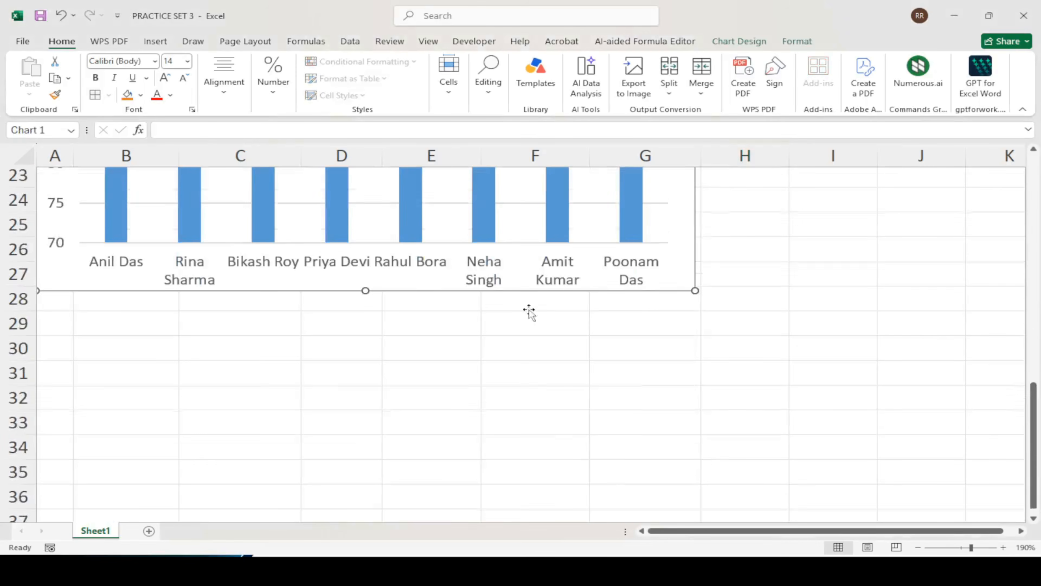
{"action": "scroll", "coordinate": [531, 309], "scroll_direction": "up", "scroll_amount": 3}
{"action": "left_click", "coordinate": [402, 189]}
{"action": "double_click", "coordinate": [401, 189]}
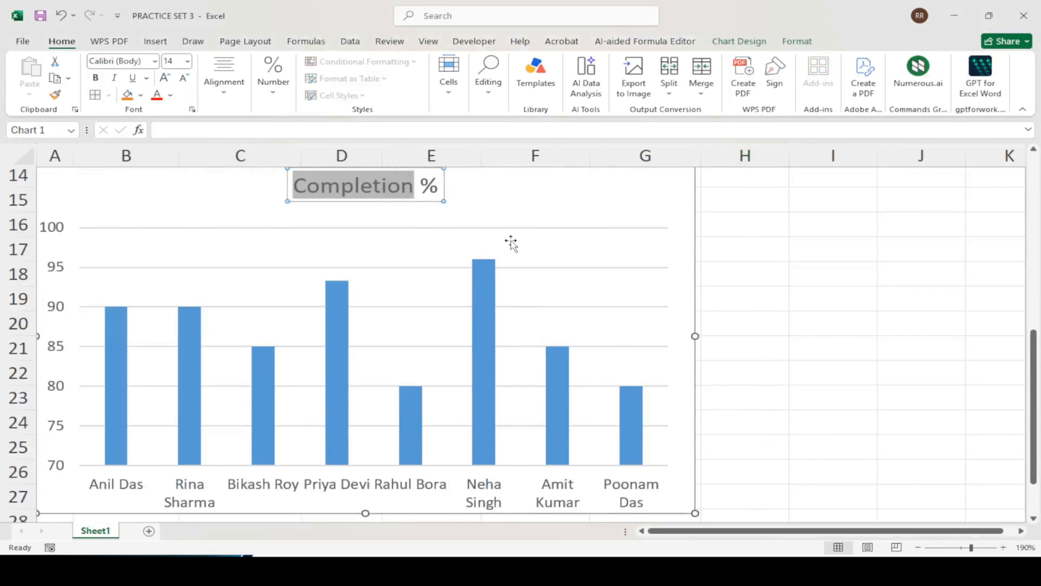
{"action": "key", "text": "ctrl+a"}
{"action": "type", "text": "Staff"}
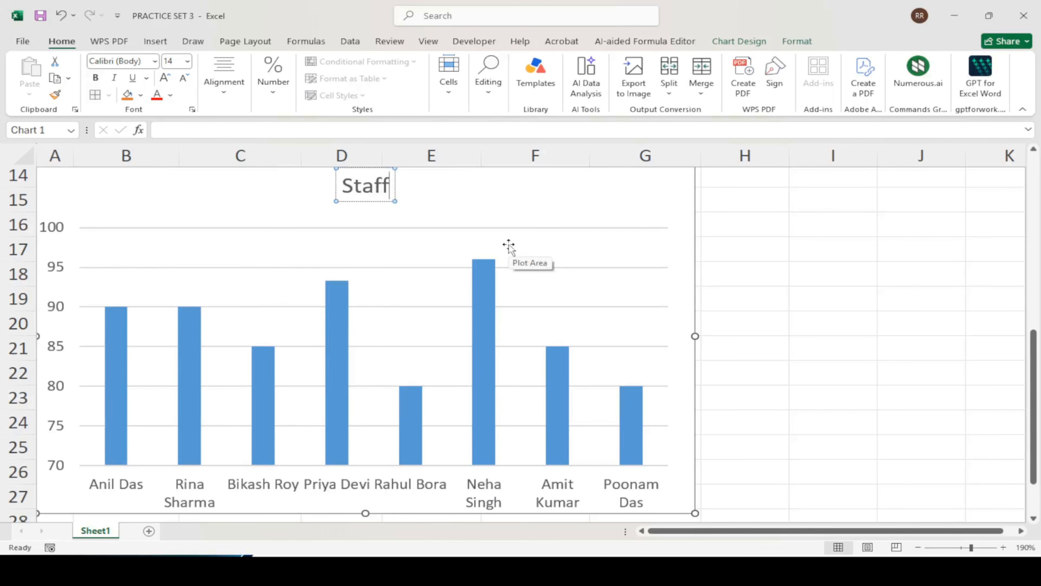
{"action": "type", "text": " Performa"}
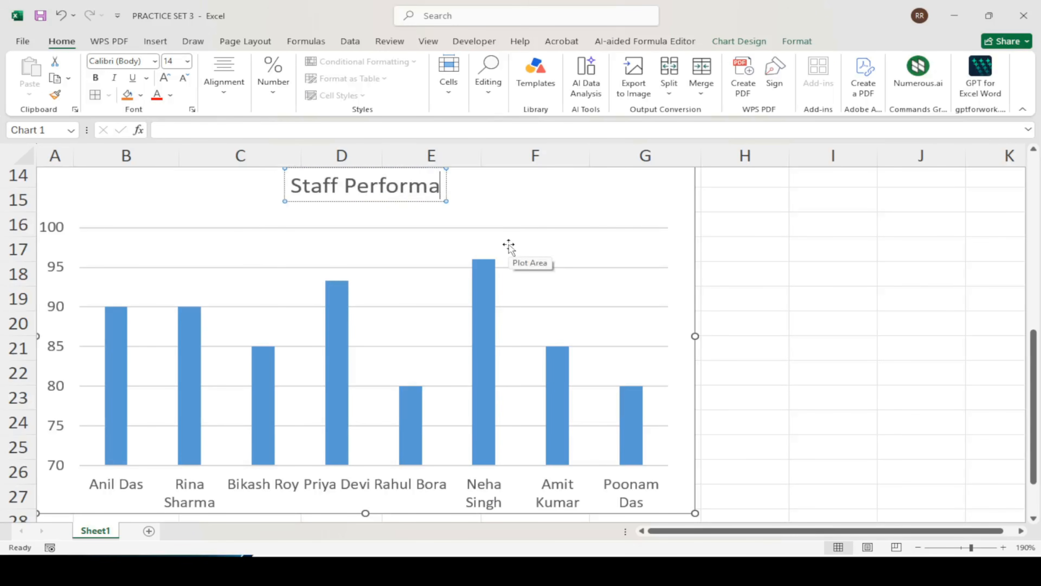
{"action": "type", "text": "nce Report"}
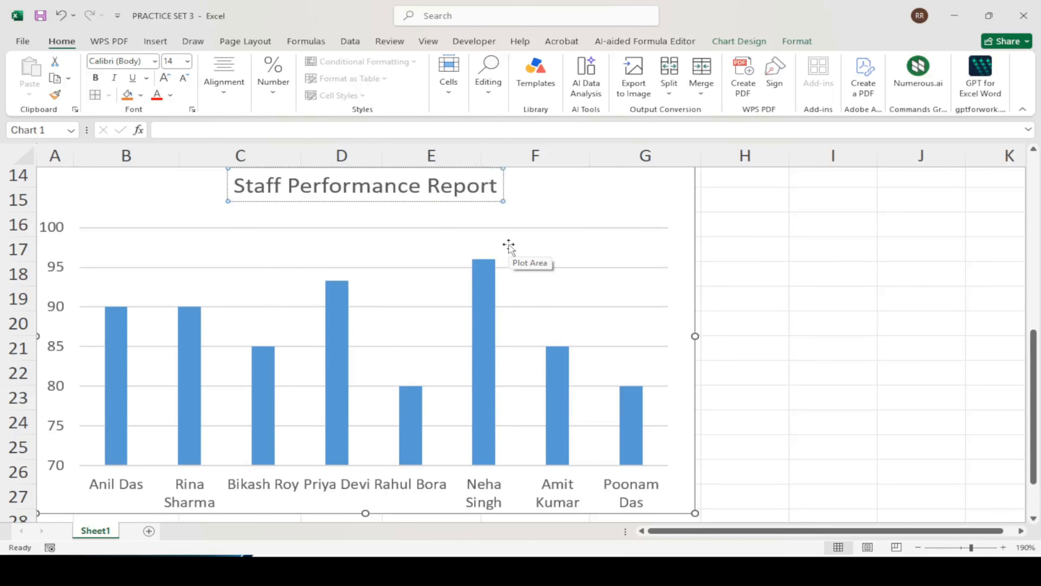
{"action": "left_click", "coordinate": [596, 266]}
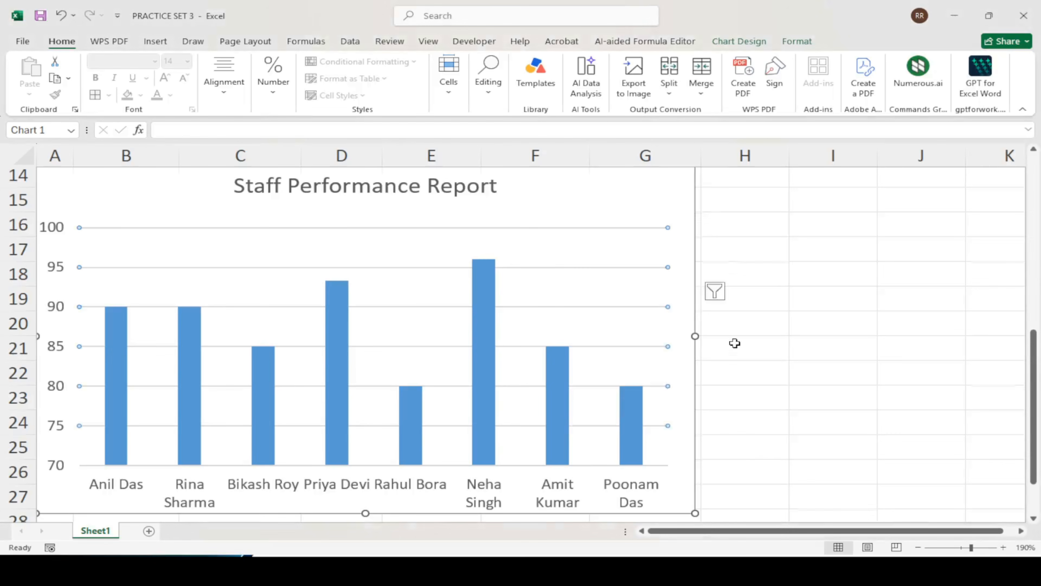
Change the font of the whole table A1:G12 to Times New Roman
{"action": "scroll", "coordinate": [734, 342], "scroll_direction": "up", "scroll_amount": 5}
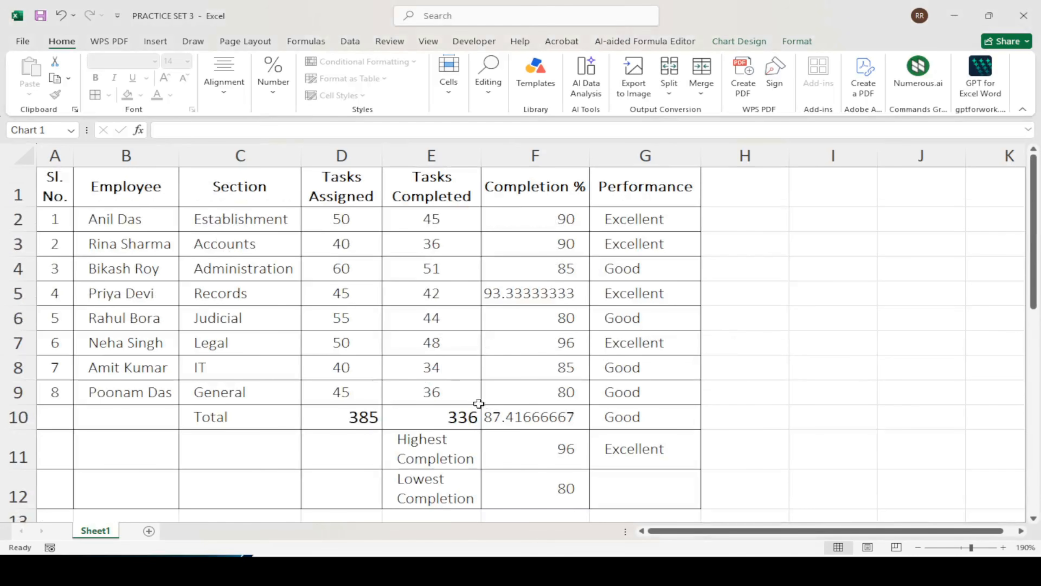
{"action": "left_click", "coordinate": [204, 243]}
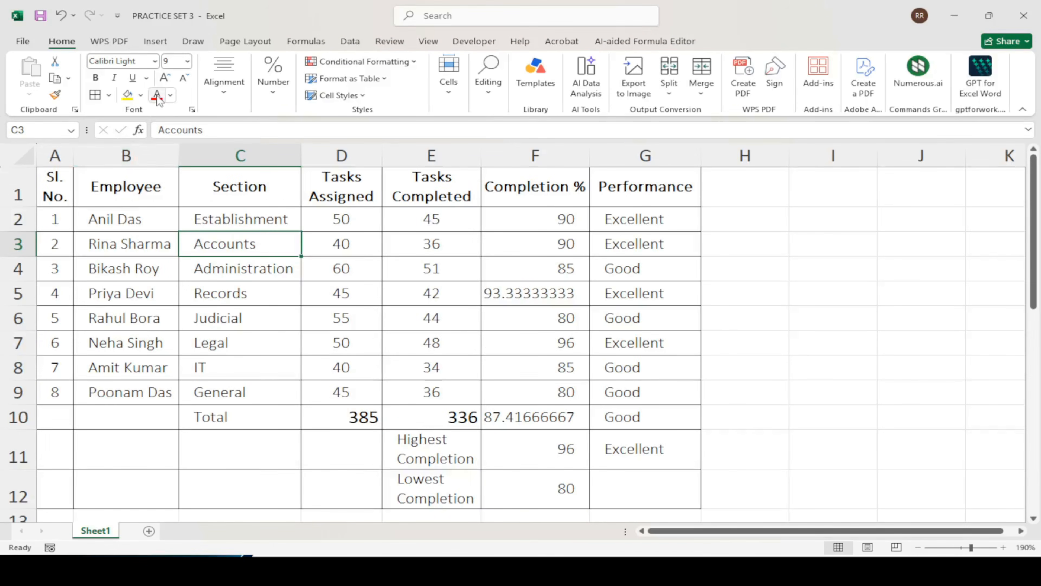
{"action": "key", "text": "ctrl+a"}
{"action": "left_click", "coordinate": [152, 63]}
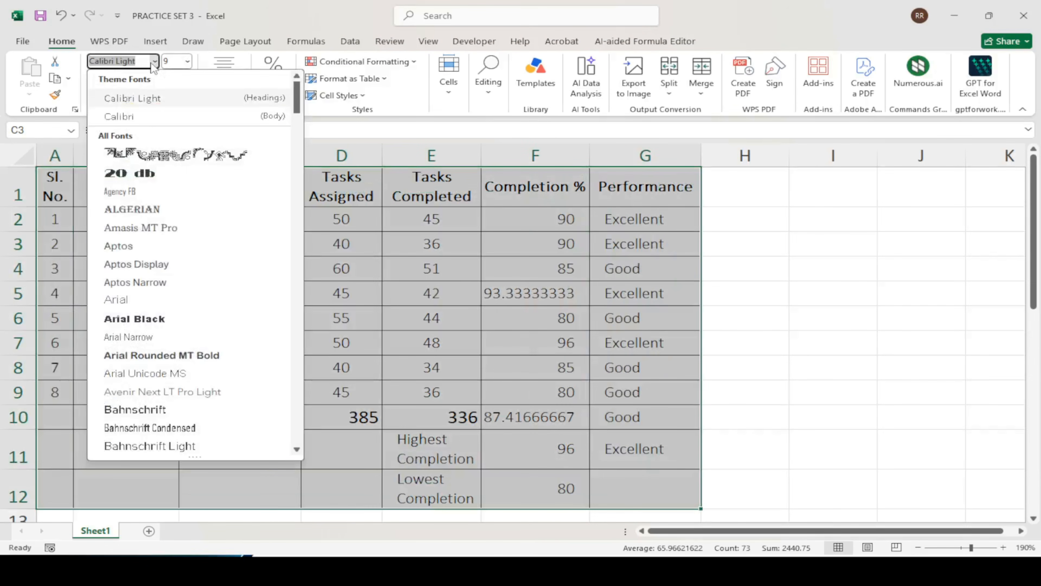
{"action": "type", "text": "time"}
{"action": "key", "text": "Return"}
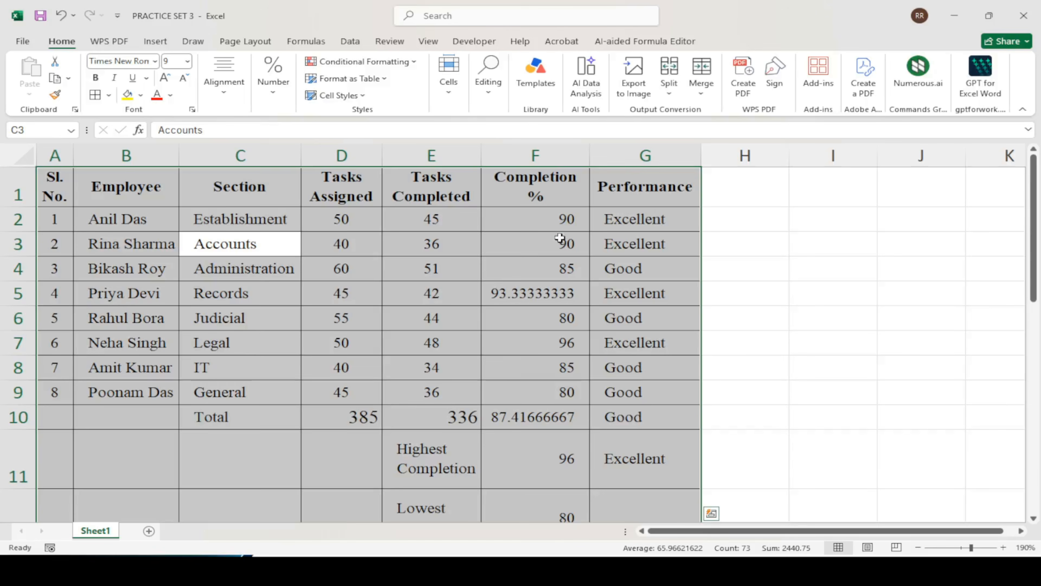
{"action": "left_click", "coordinate": [559, 241]}
Set the chart title "Staff Performance Report" in Times New Roman
{"action": "scroll", "coordinate": [324, 324], "scroll_direction": "down", "scroll_amount": 2}
{"action": "scroll", "coordinate": [324, 331], "scroll_direction": "down", "scroll_amount": 3}
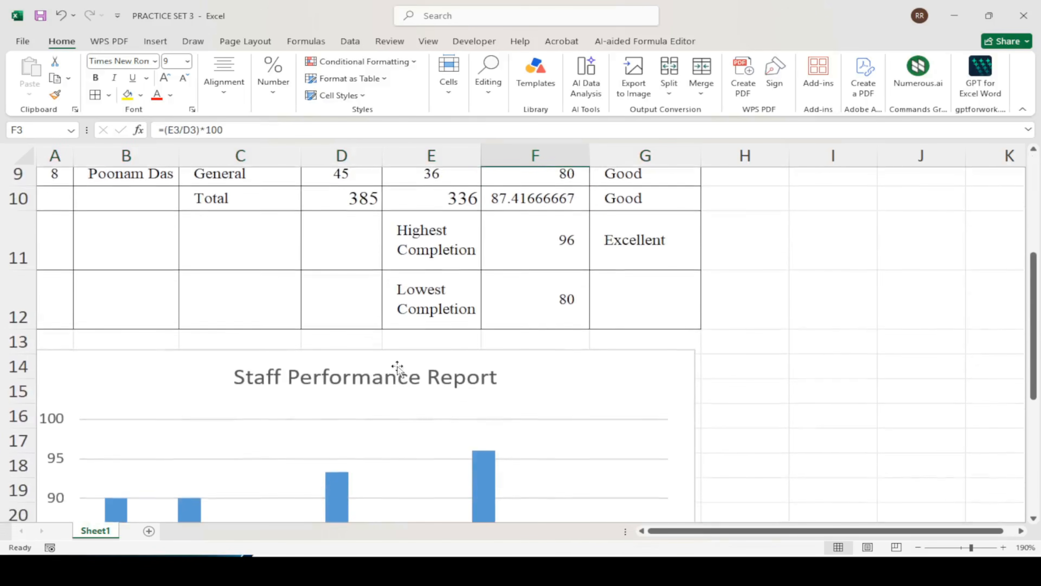
{"action": "left_click", "coordinate": [307, 364]}
{"action": "left_click", "coordinate": [300, 371]}
{"action": "key", "text": "ctrl+a"}
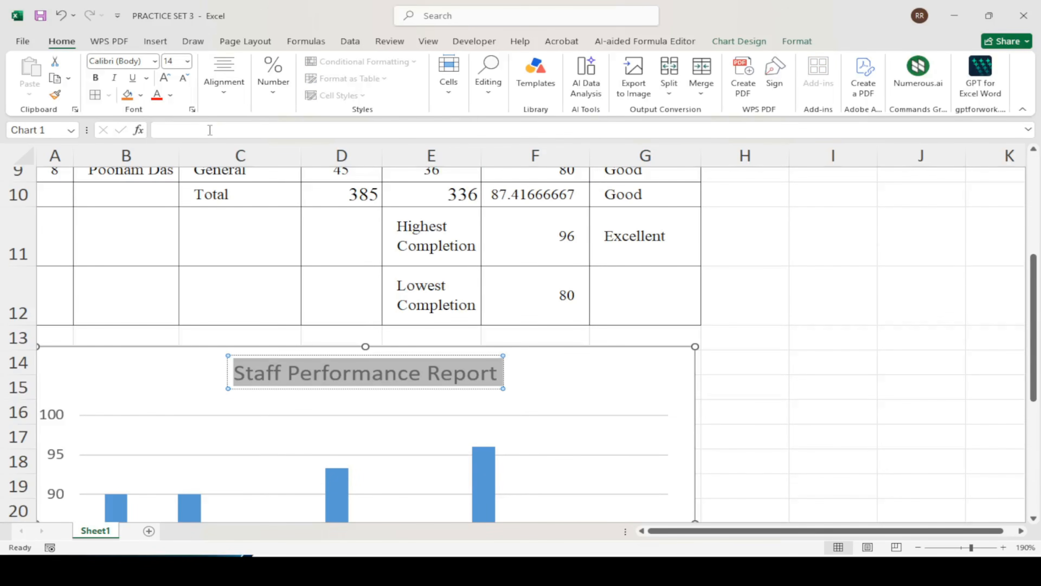
{"action": "left_click", "coordinate": [155, 60]}
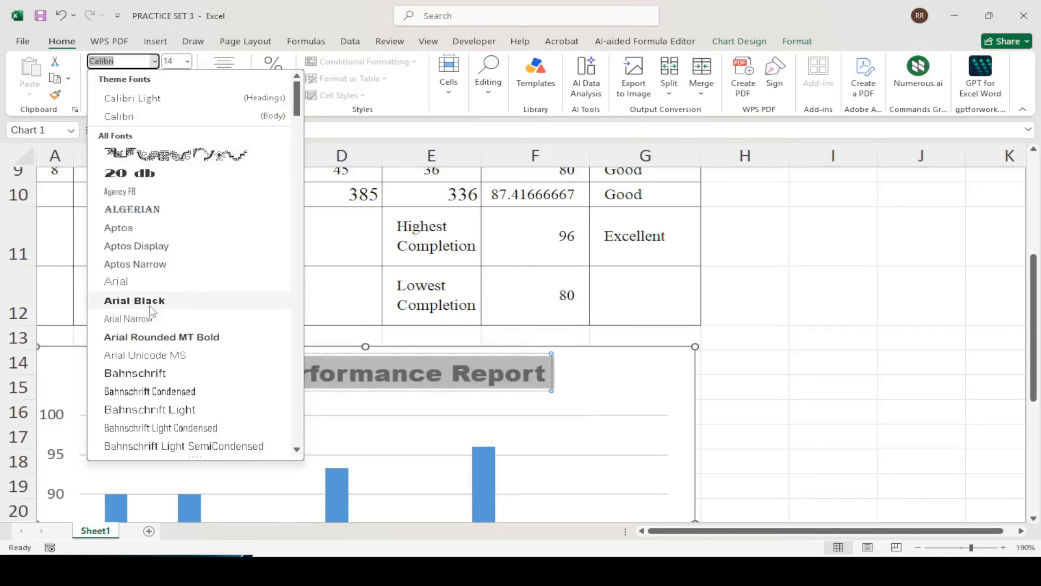
{"action": "type", "text": "Times New Ron"}
{"action": "key", "text": "Return"}
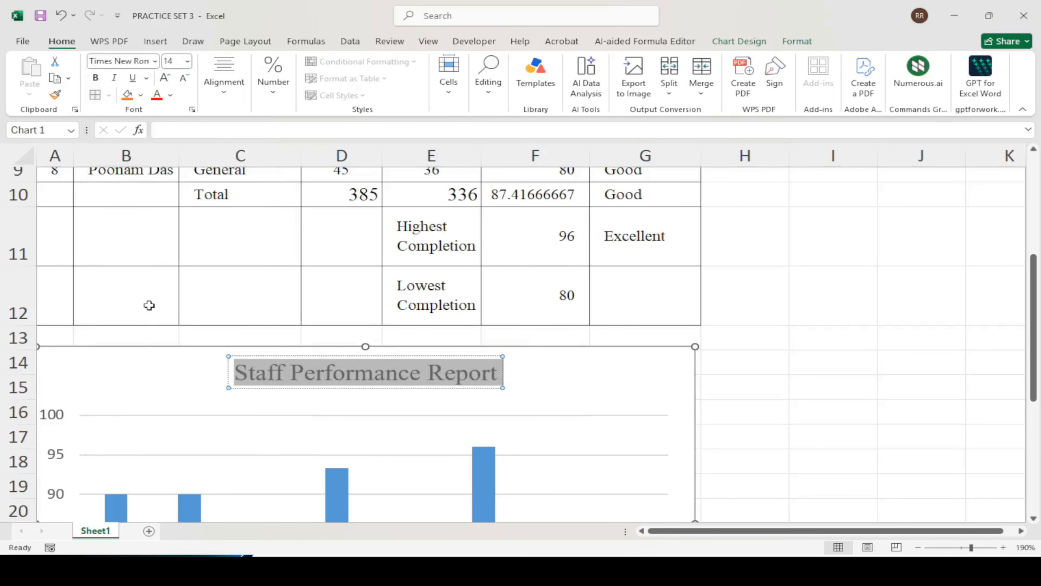
{"action": "left_click", "coordinate": [795, 456]}
Check the table and chart once more, and save and close the workbook
{"action": "scroll", "coordinate": [632, 284], "scroll_direction": "up", "scroll_amount": 3}
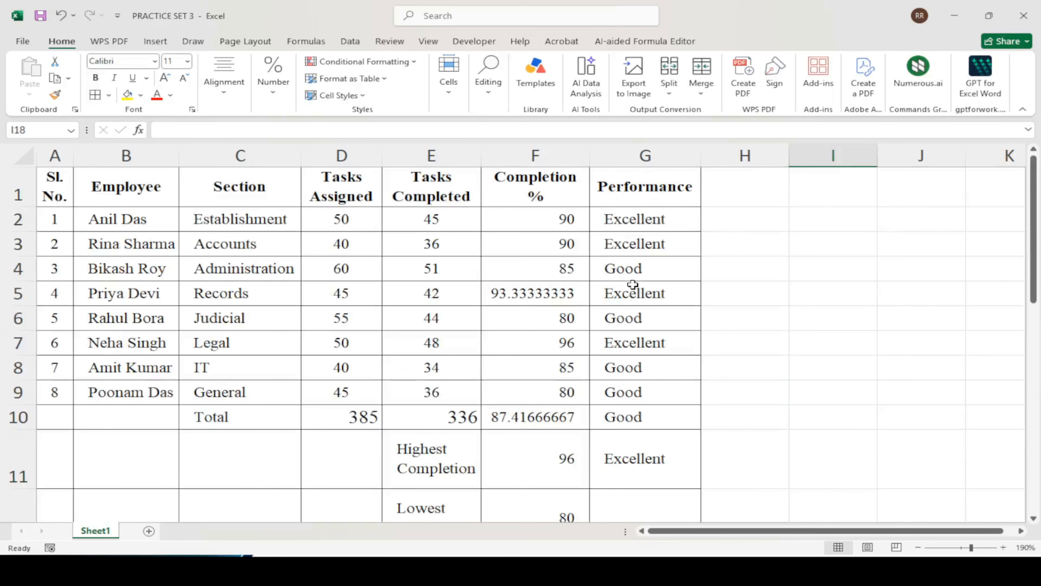
{"action": "scroll", "coordinate": [591, 363], "scroll_direction": "down", "scroll_amount": 3}
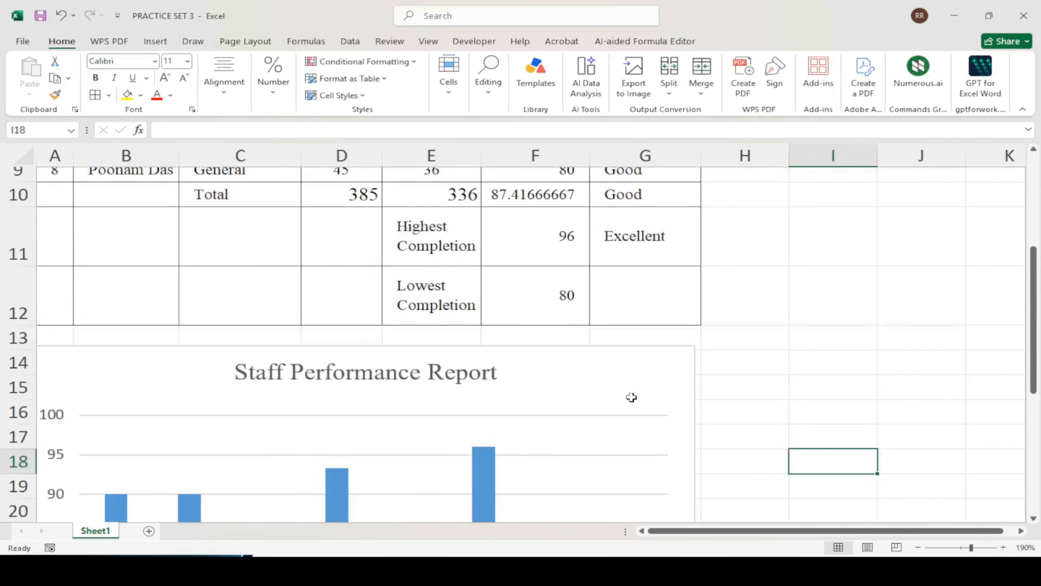
{"action": "scroll", "coordinate": [492, 353], "scroll_direction": "down", "scroll_amount": 3}
{"action": "scroll", "coordinate": [484, 341], "scroll_direction": "down", "scroll_amount": 3}
{"action": "scroll", "coordinate": [504, 333], "scroll_direction": "up", "scroll_amount": 5}
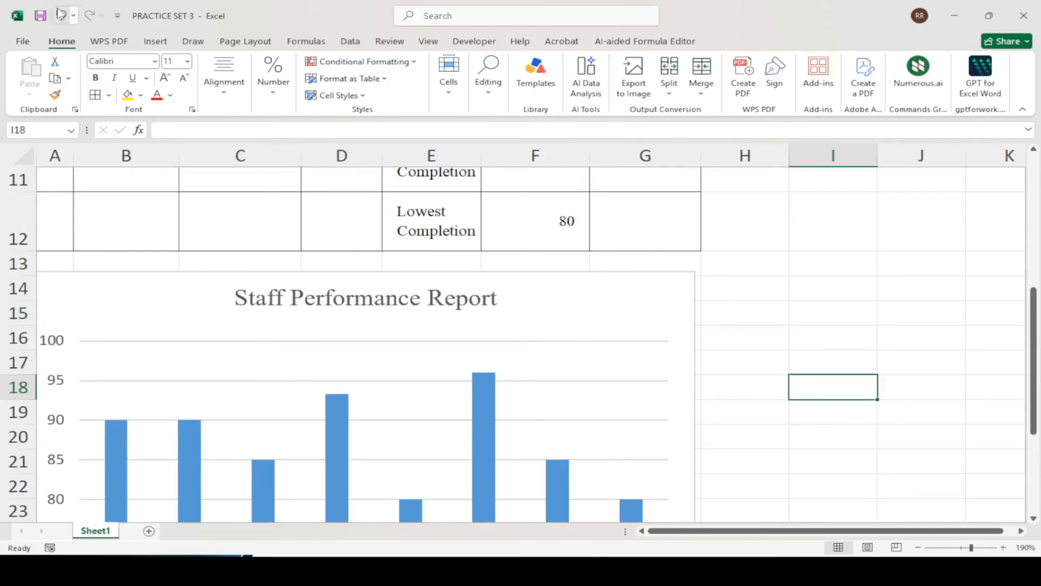
{"action": "left_click", "coordinate": [19, 17]}
{"action": "left_click", "coordinate": [37, 19]}
{"action": "left_click", "coordinate": [961, 367]}
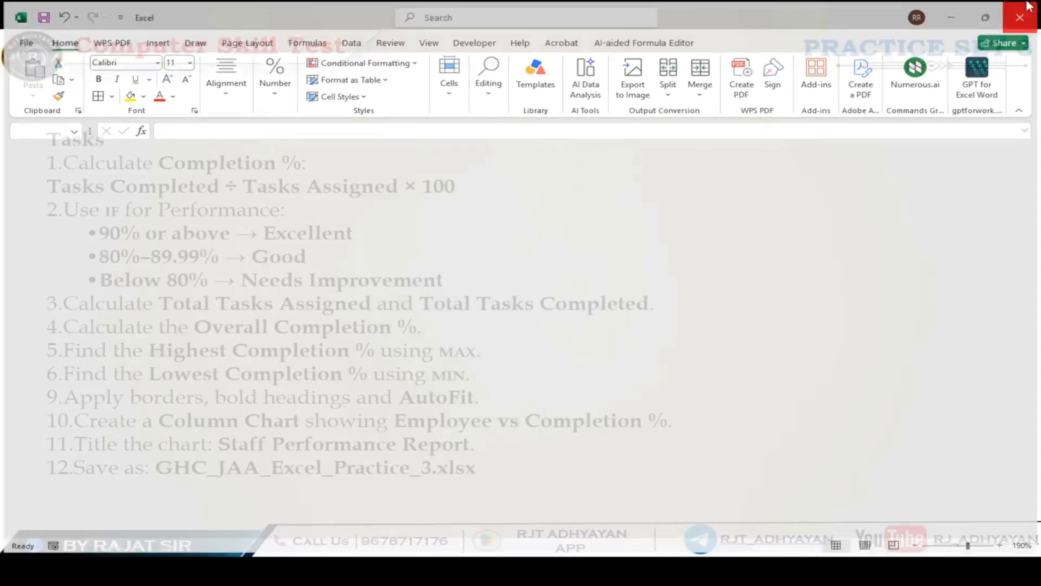